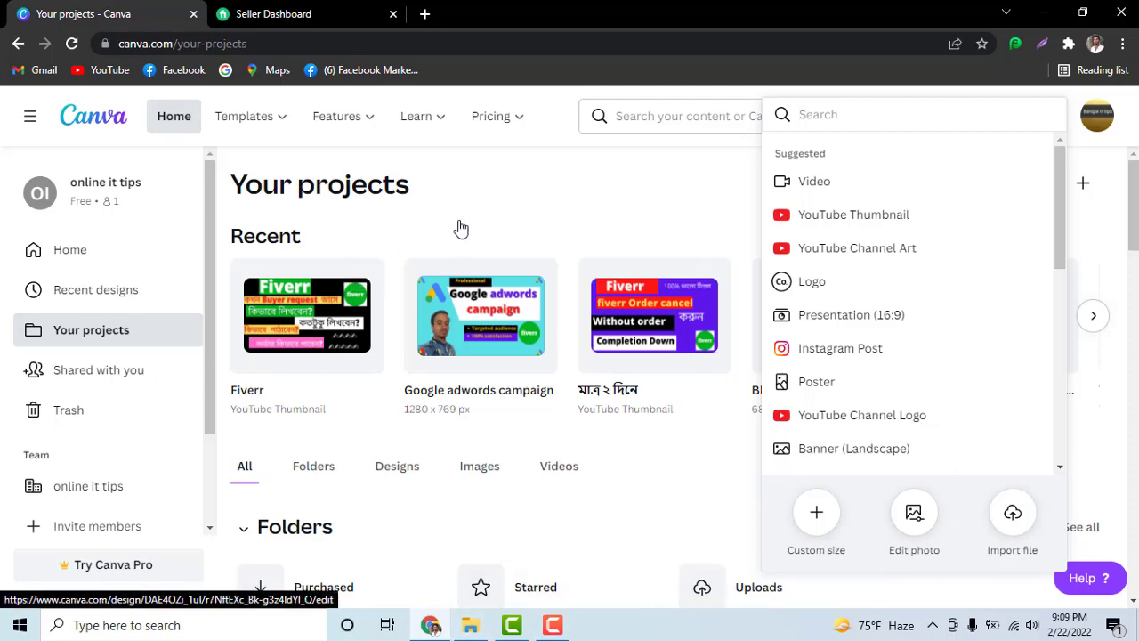
Leave Your projects and go back to the Canva home page via Home
scroll(390, 384, "down", 2)
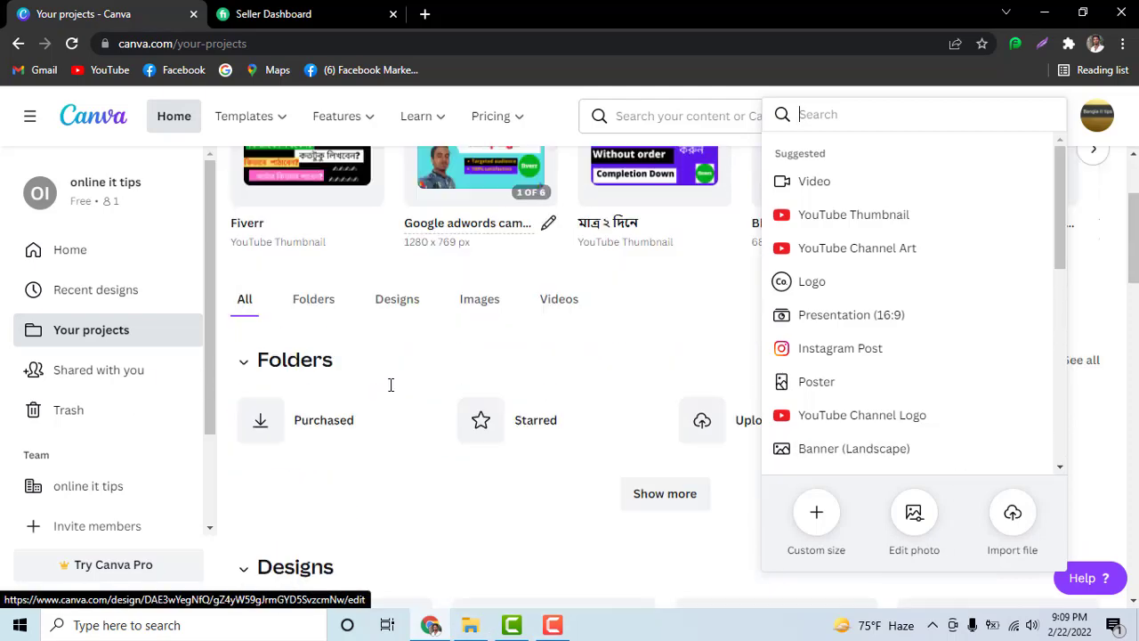
scroll(390, 385, "down", 1)
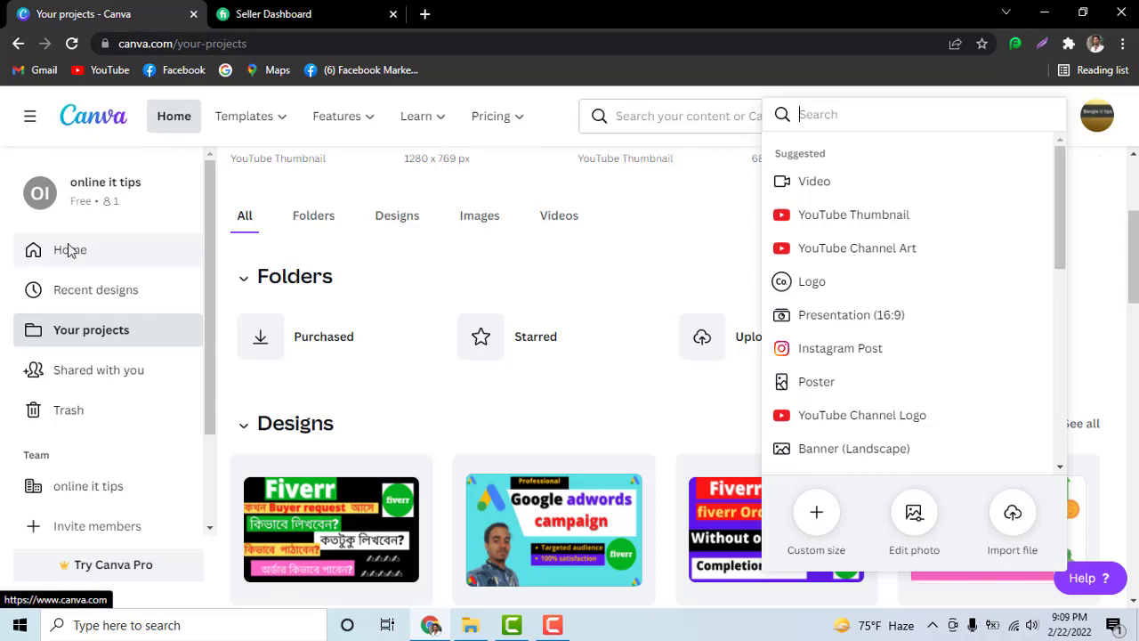
left_click(70, 250)
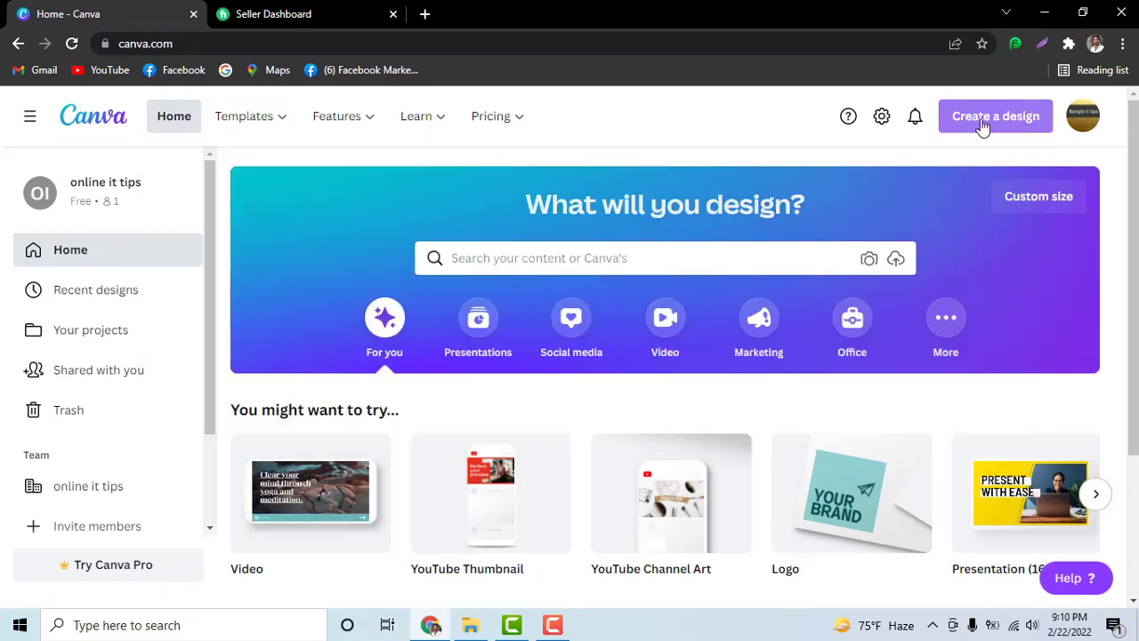
left_click(1011, 123)
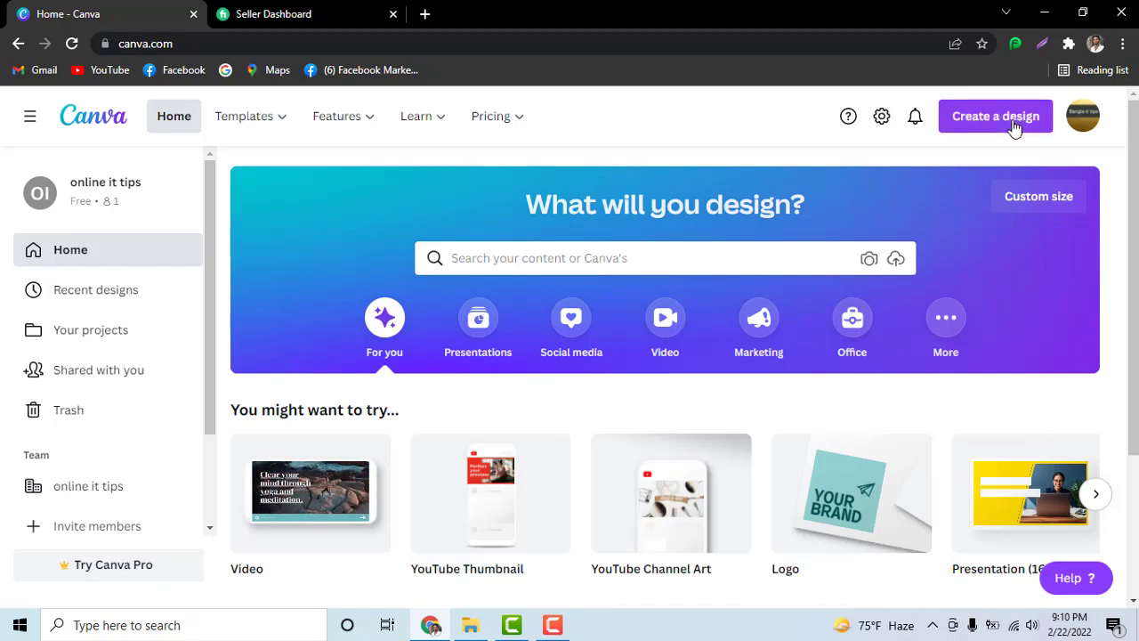
left_click(1015, 128)
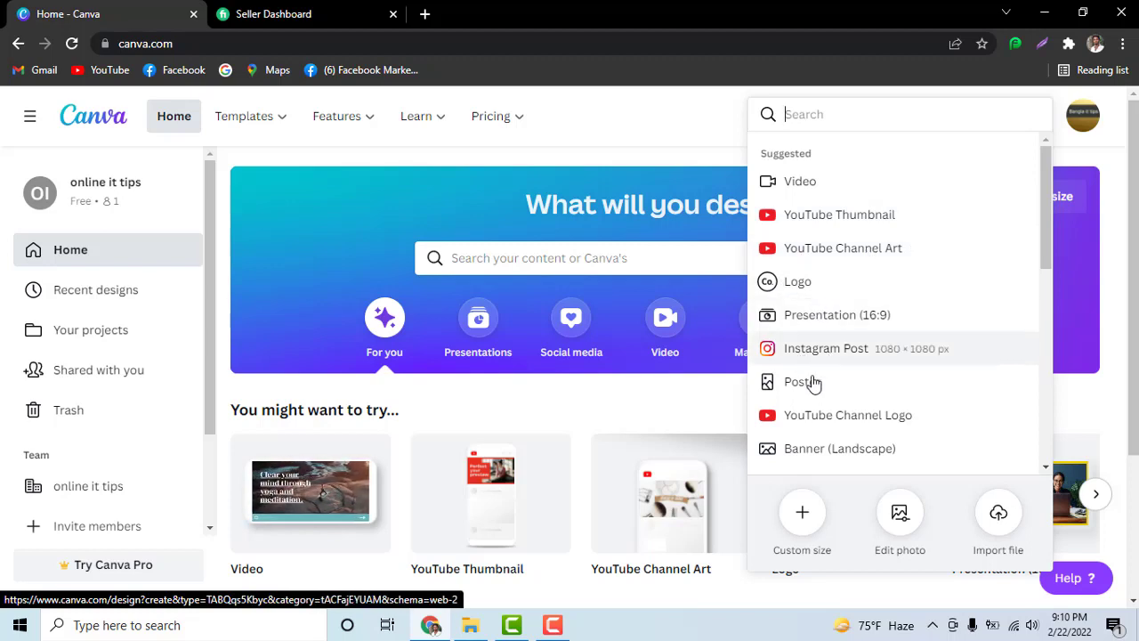
scroll(858, 370, "down", 1)
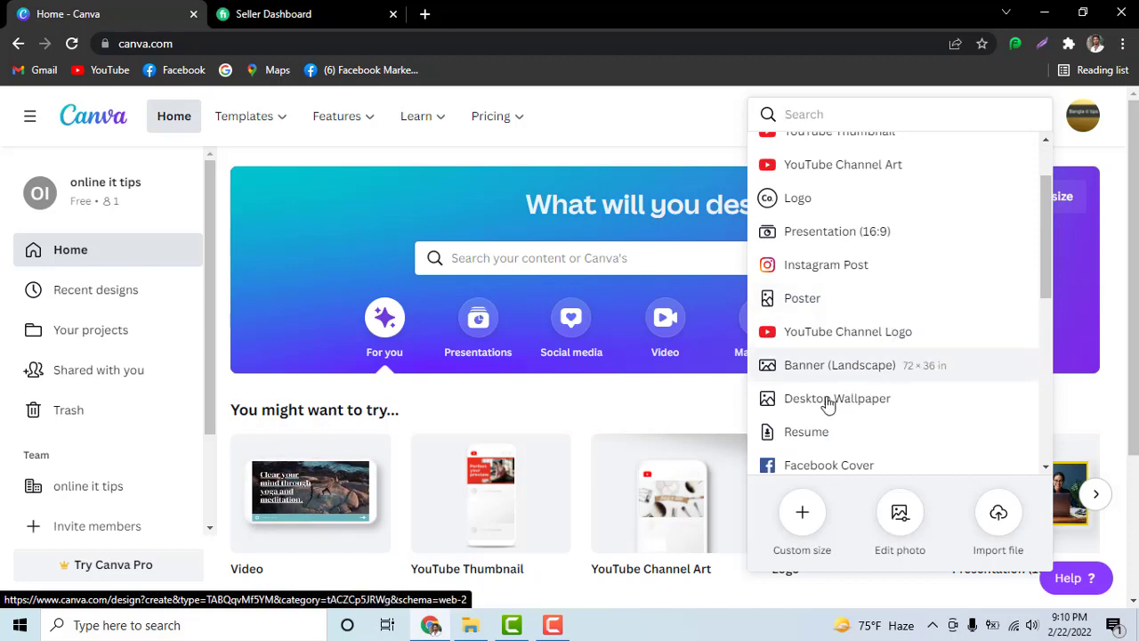
scroll(879, 371, "up", 1)
scroll(872, 387, "down", 1)
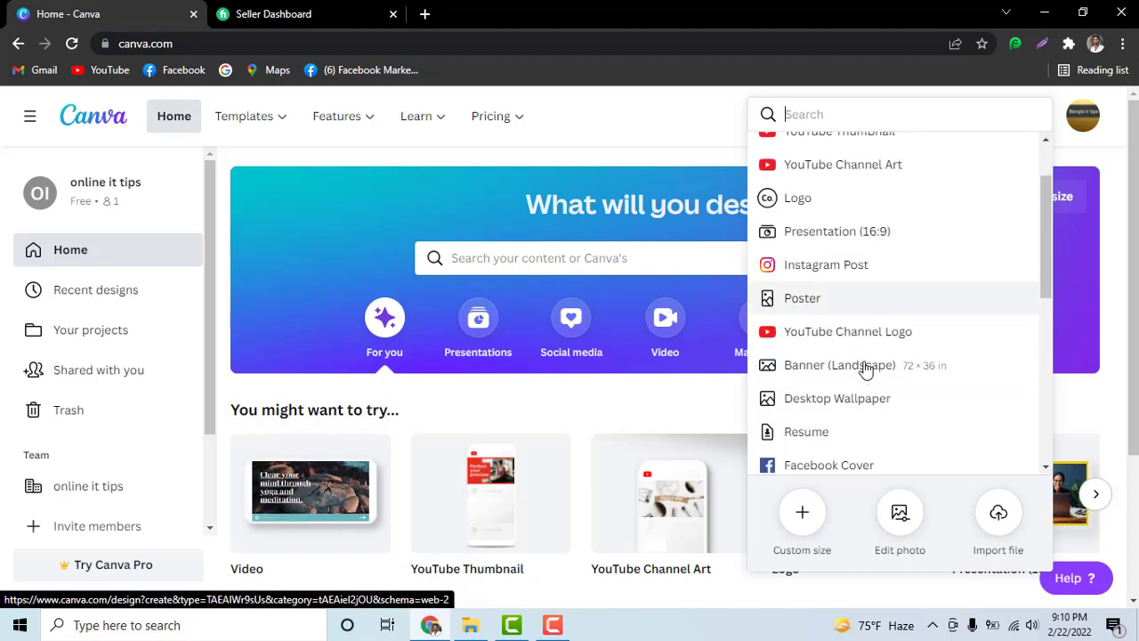
scroll(810, 378, "down", 1)
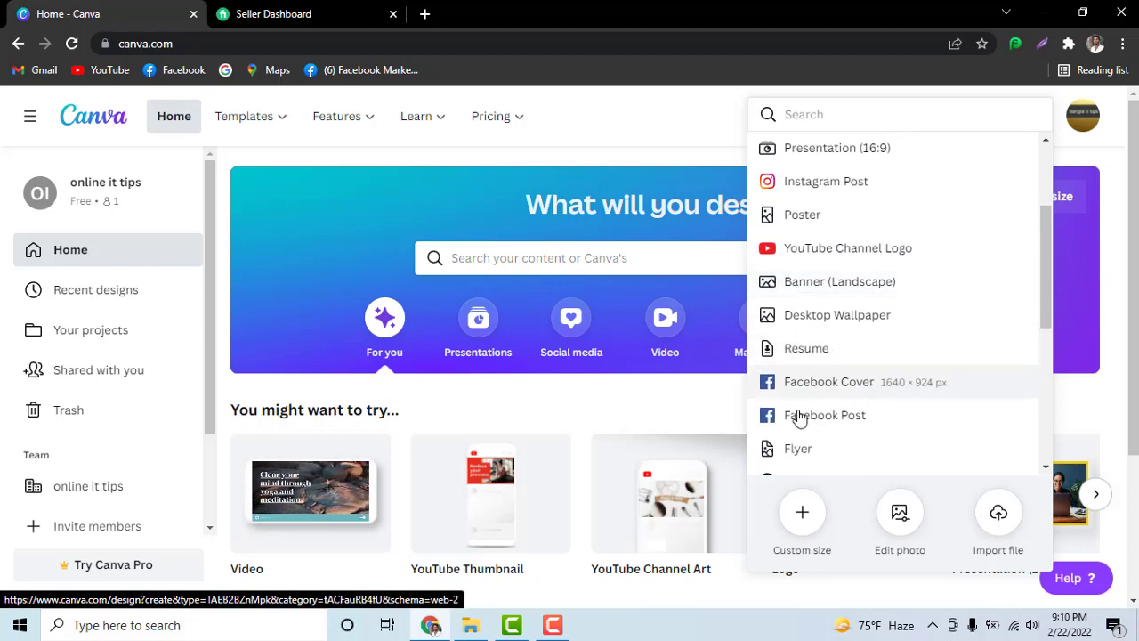
scroll(890, 400, "down", 1)
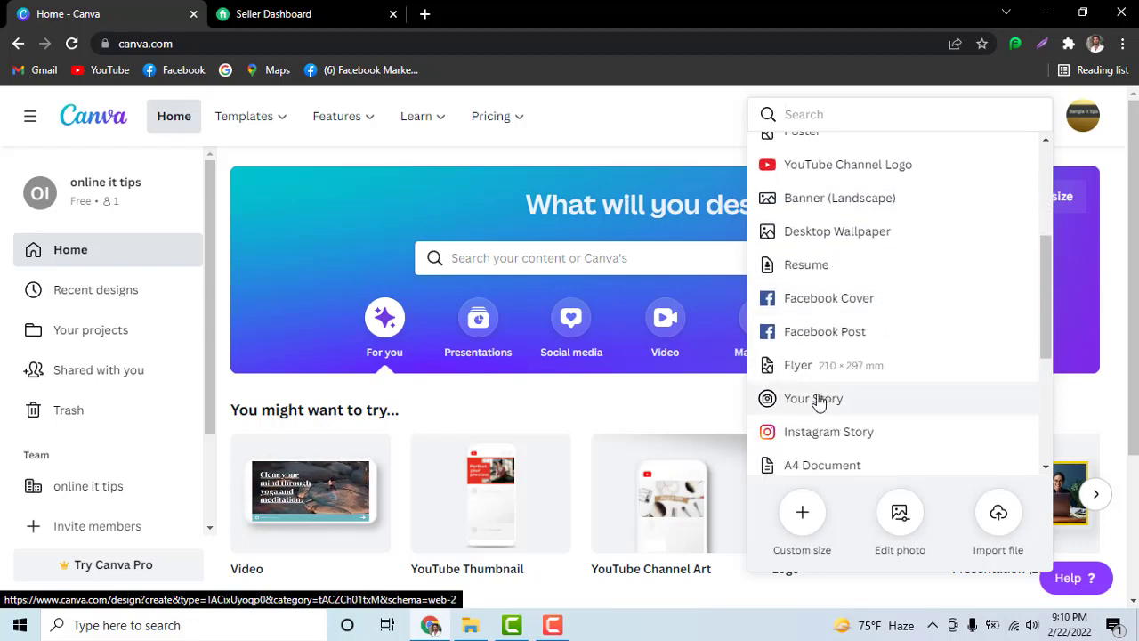
scroll(879, 408, "up", 2)
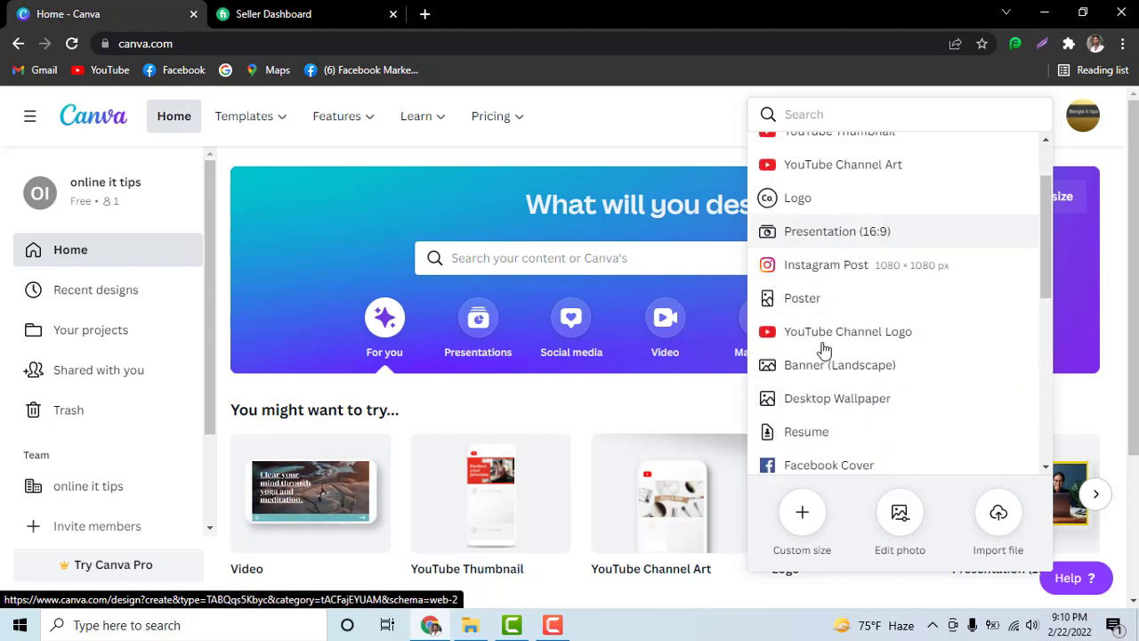
scroll(815, 426, "down", 2)
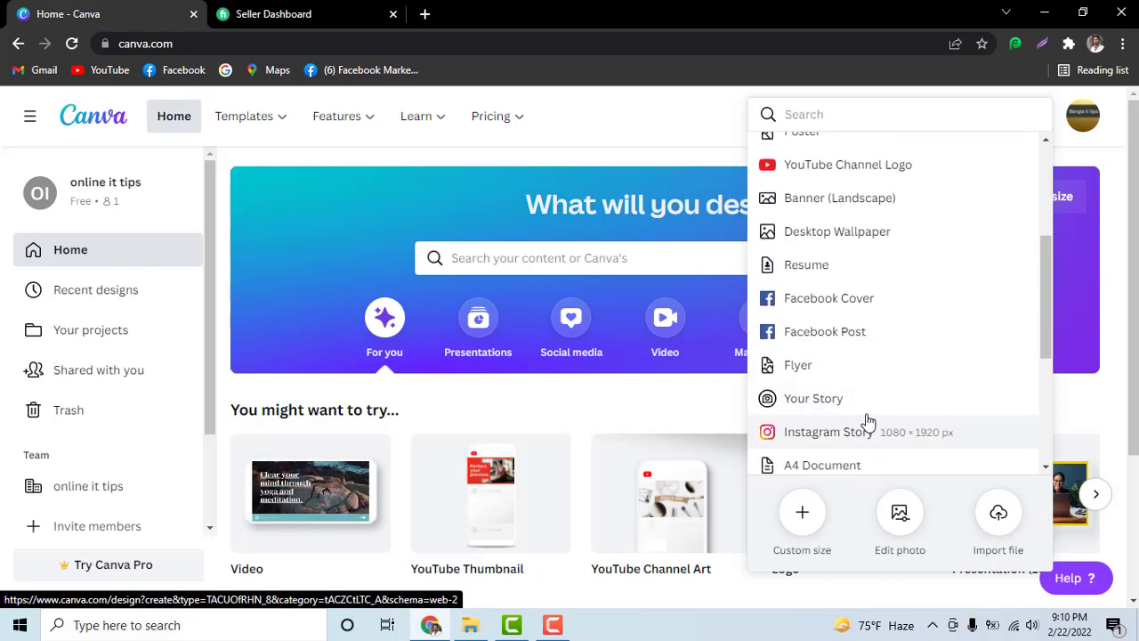
scroll(810, 445, "down", 1)
scroll(800, 427, "down", 1)
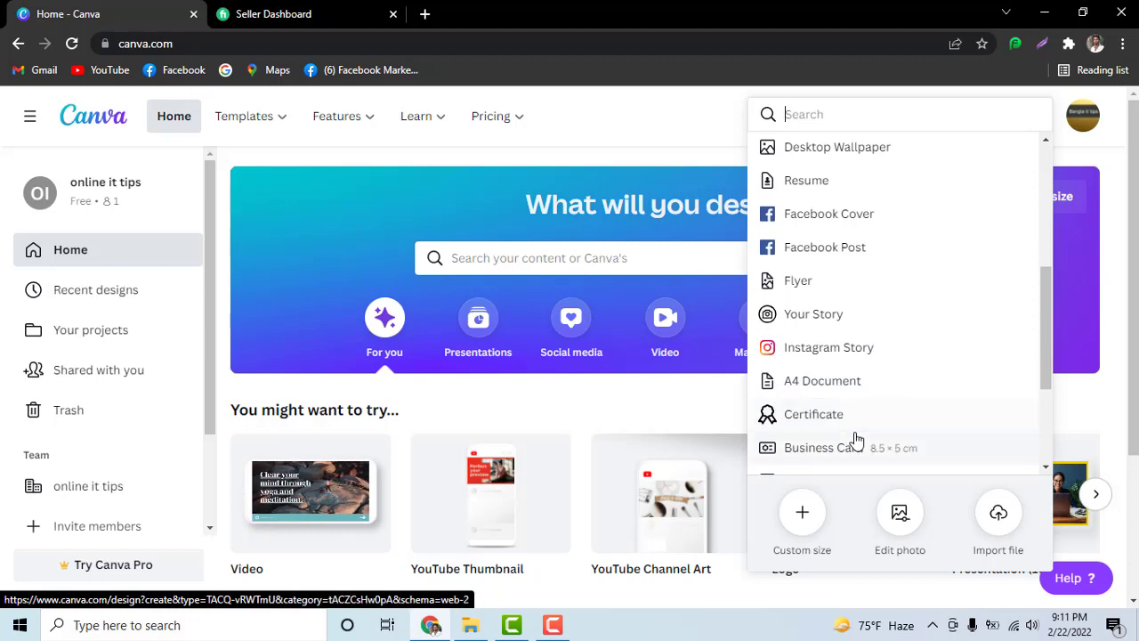
scroll(854, 440, "down", 1)
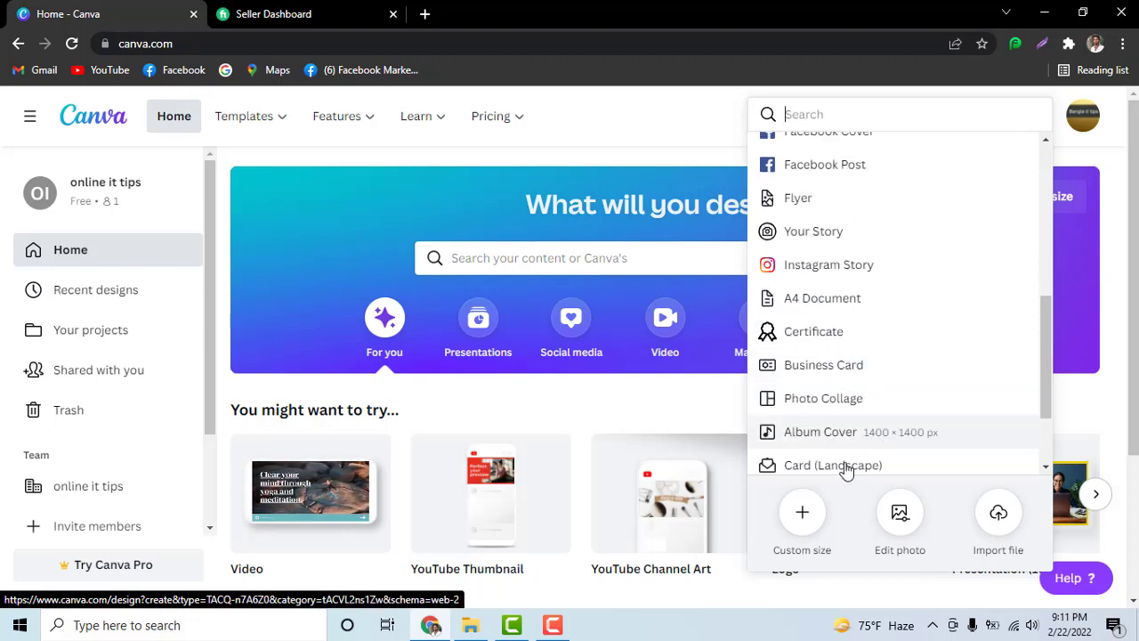
scroll(869, 469, "down", 1)
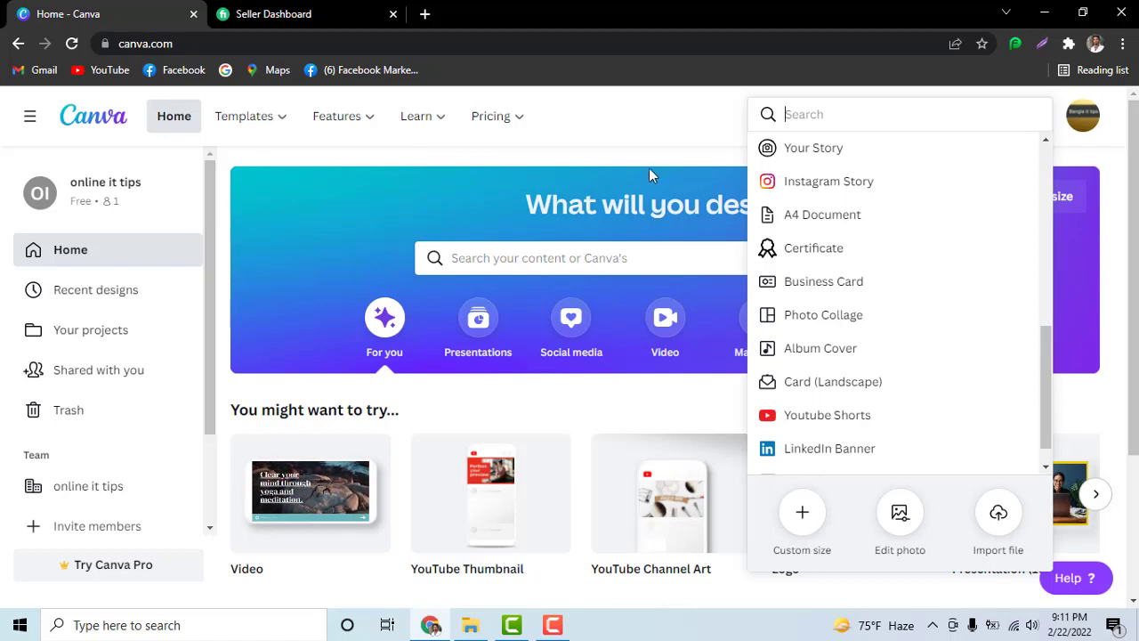
left_click(545, 147)
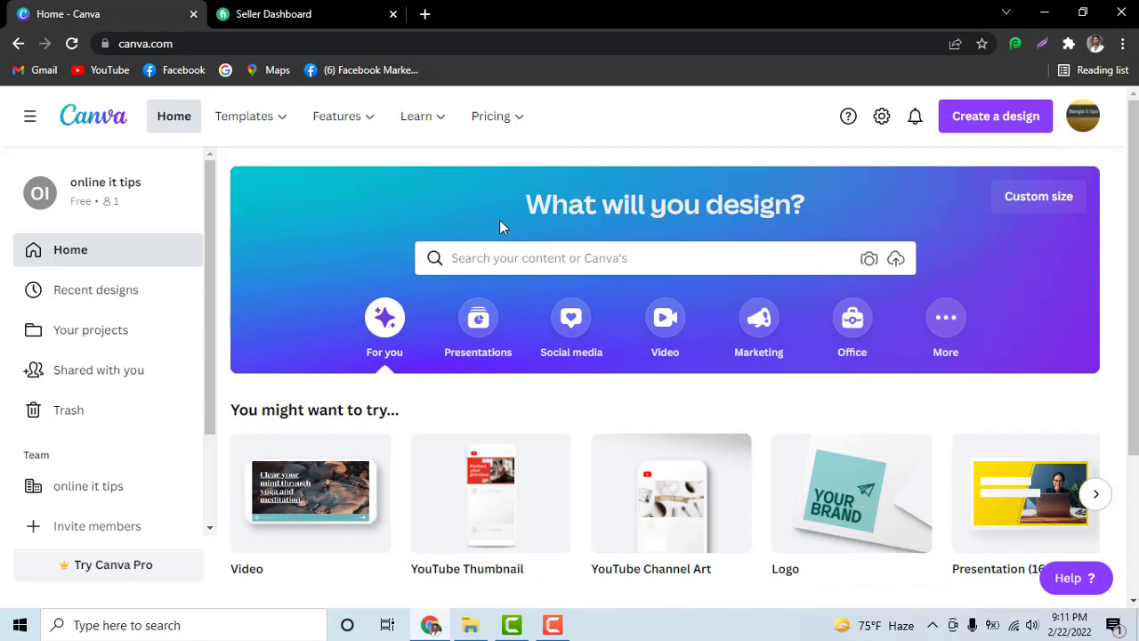
scroll(500, 223, "down", 2)
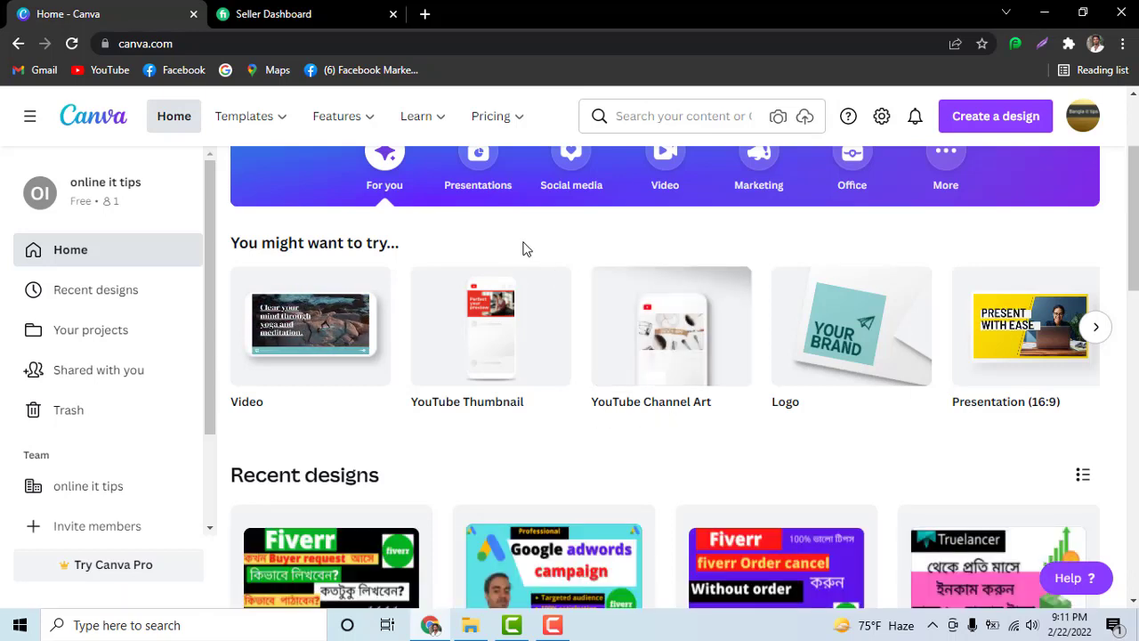
scroll(427, 468, "down", 5)
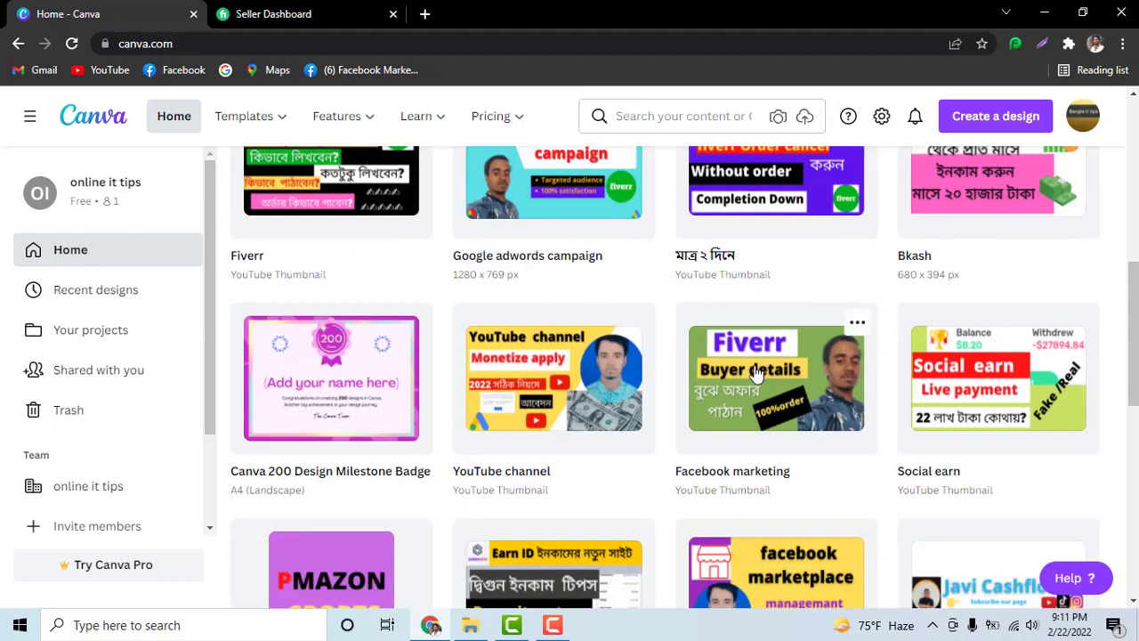
mouse_move(553, 378)
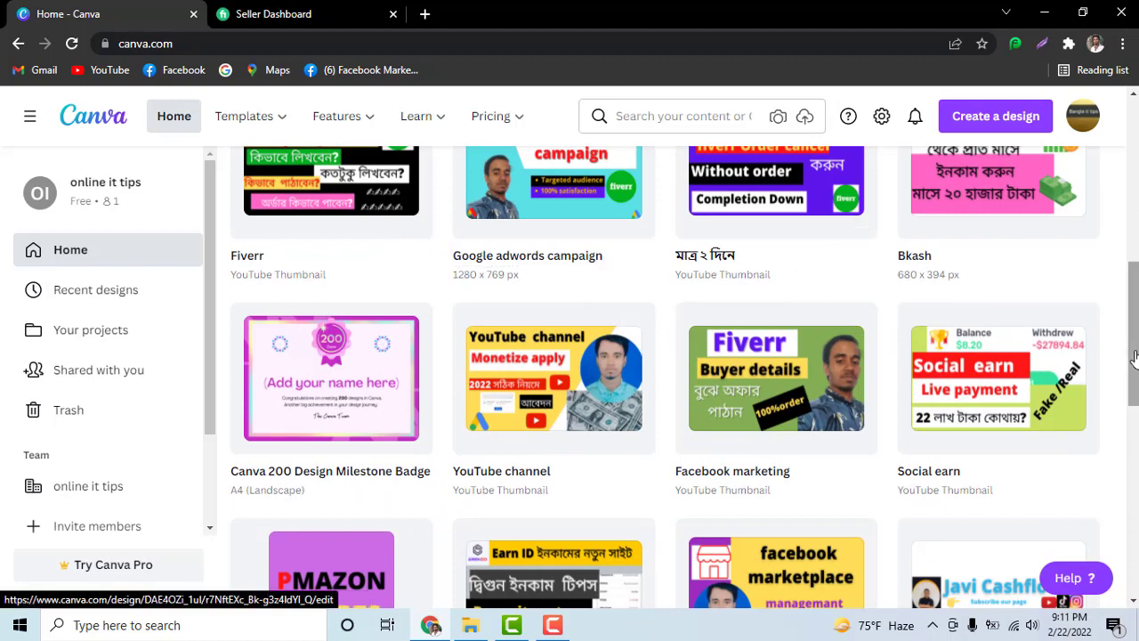
scroll(614, 312, "up", 1)
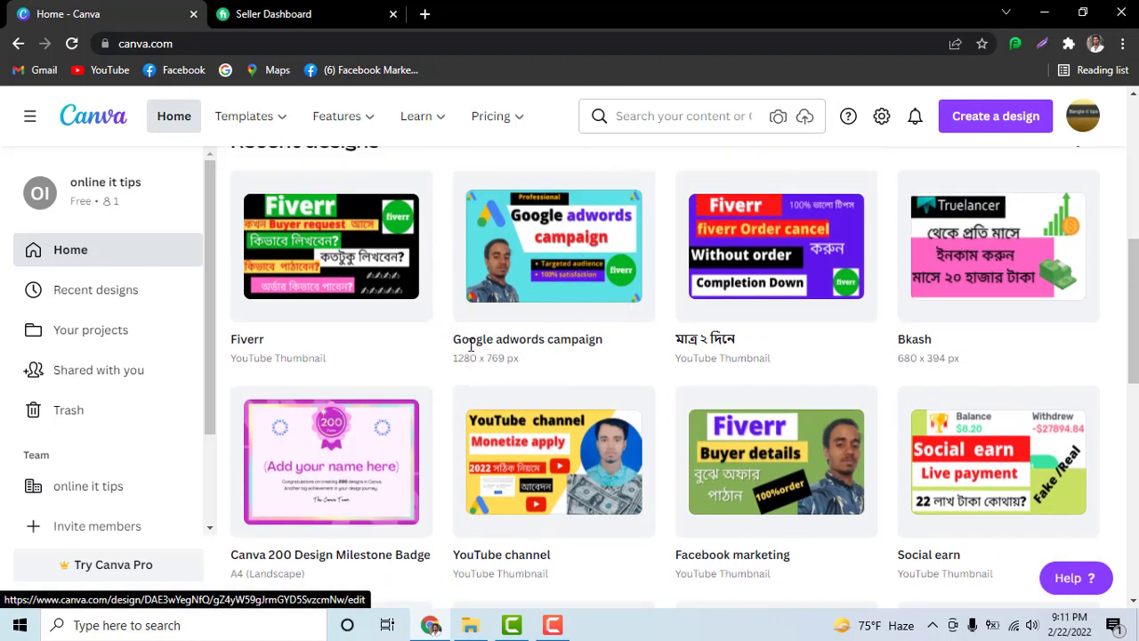
mouse_move(527, 256)
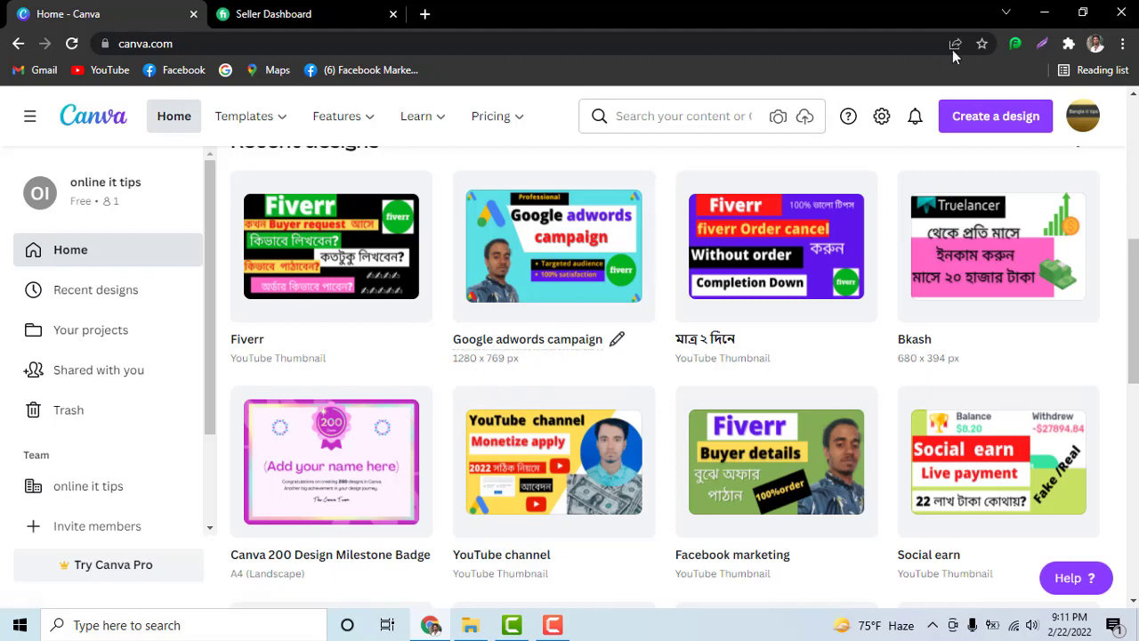
Create a new blank custom-size design of 1280 × 769 px
left_click(1029, 125)
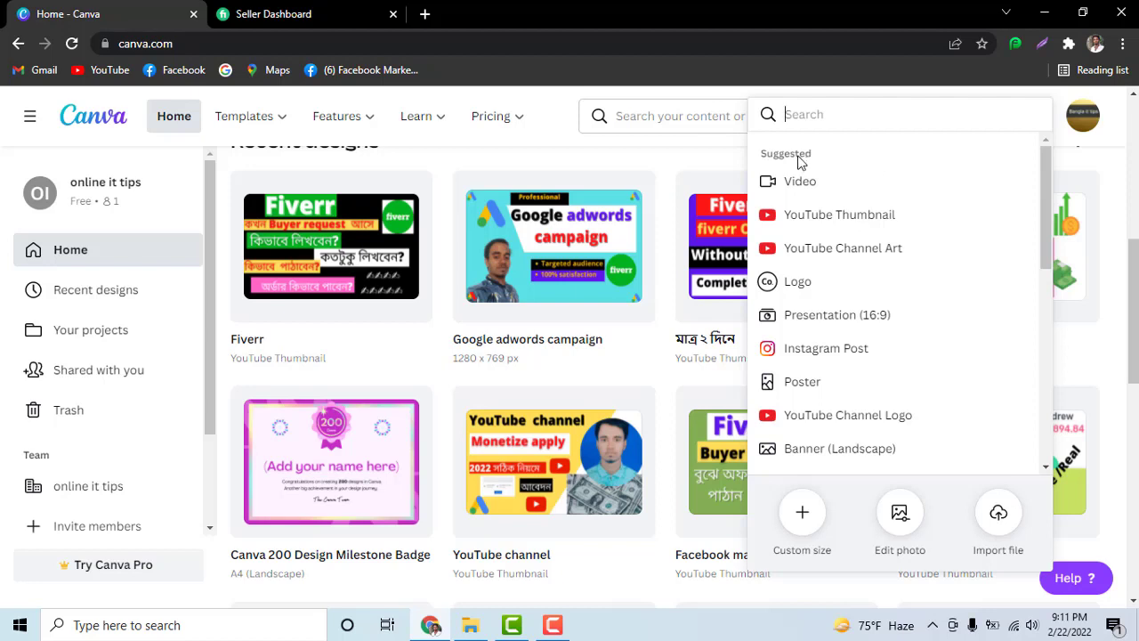
left_click(802, 513)
type("1280")
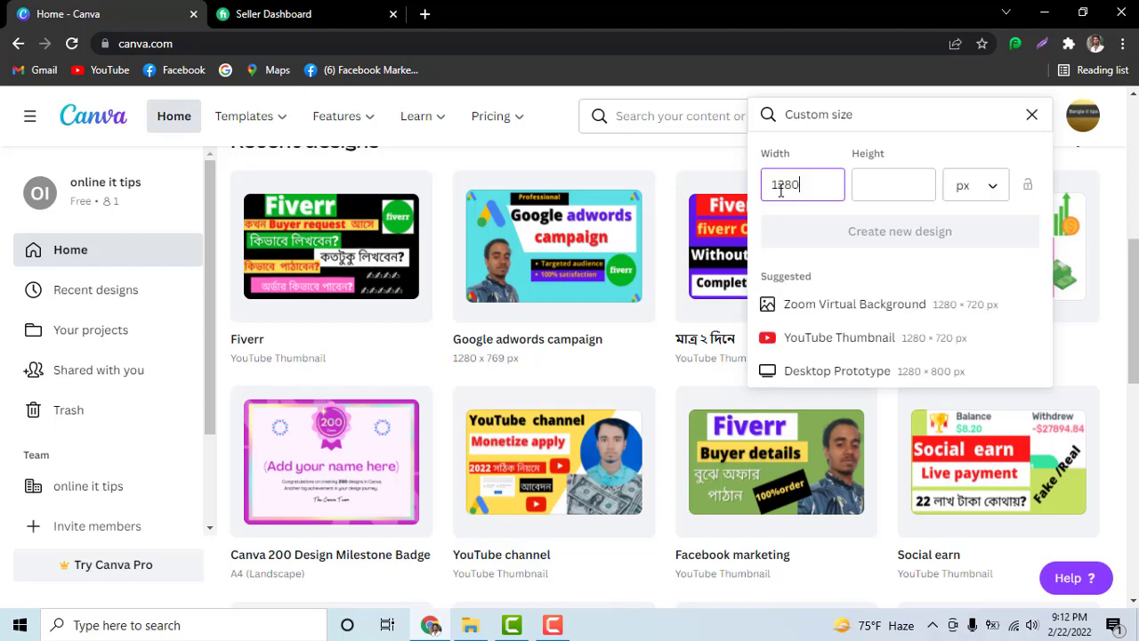
left_click(882, 183)
type("69")
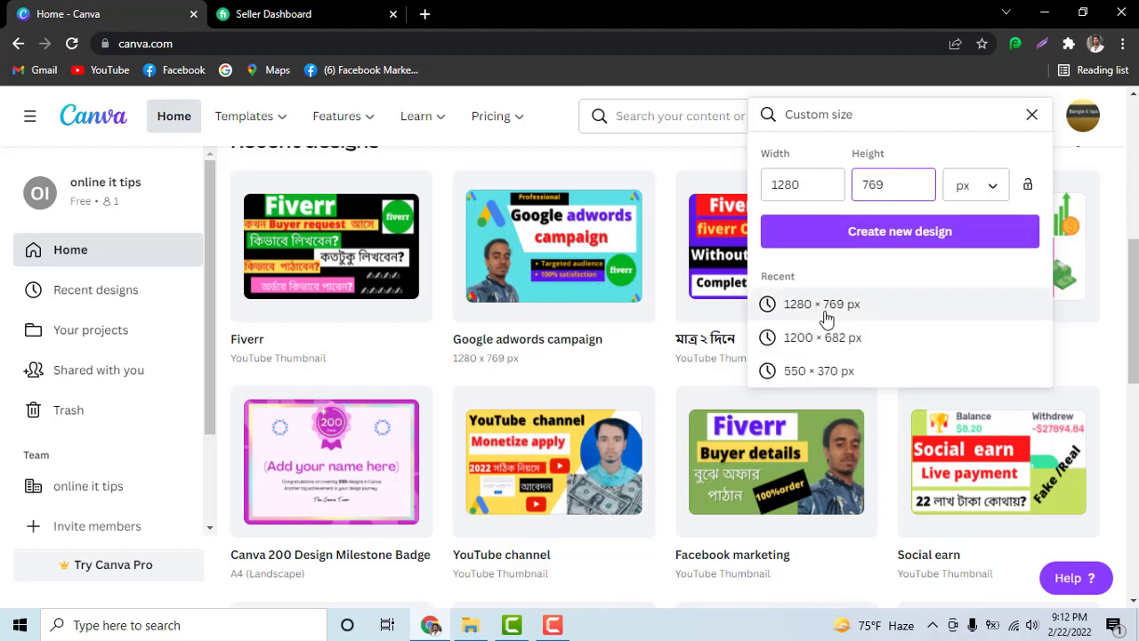
left_click(836, 315)
left_click(875, 233)
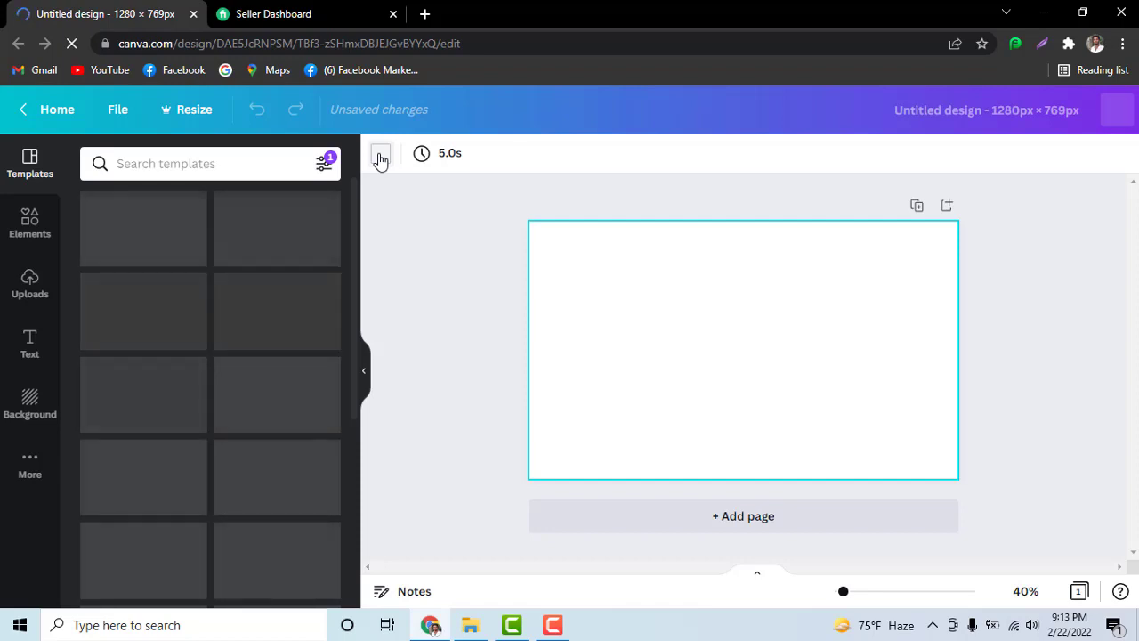
Try grey, dark blue, then yellow-green as the page background colour
left_click(380, 159)
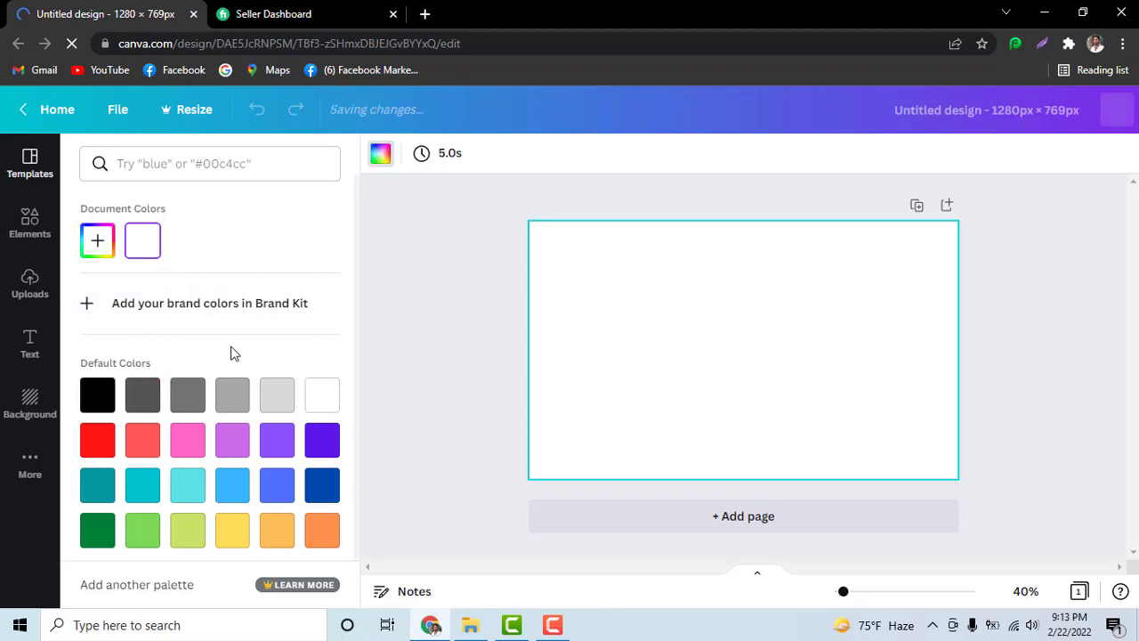
scroll(116, 414, "down", 1)
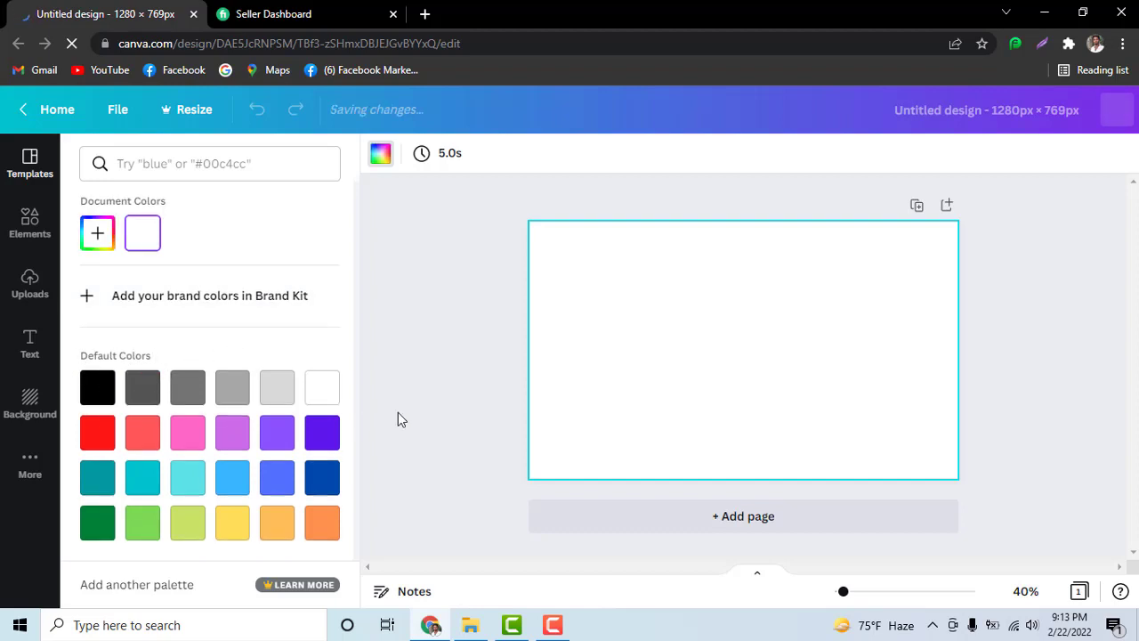
left_click(222, 392)
left_click(331, 482)
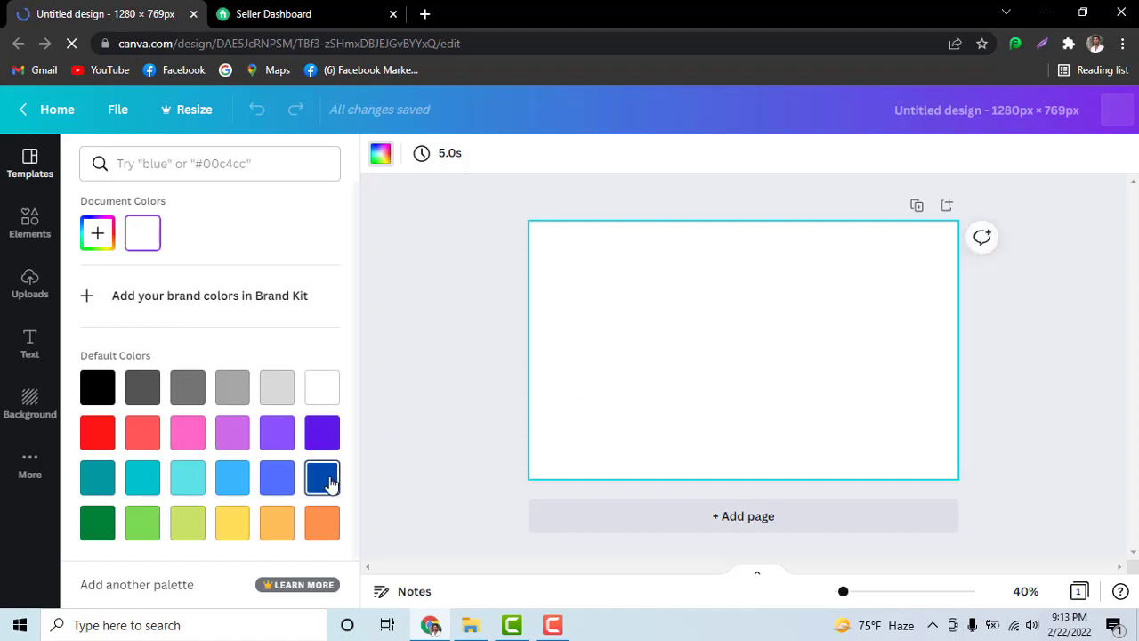
left_click(329, 482)
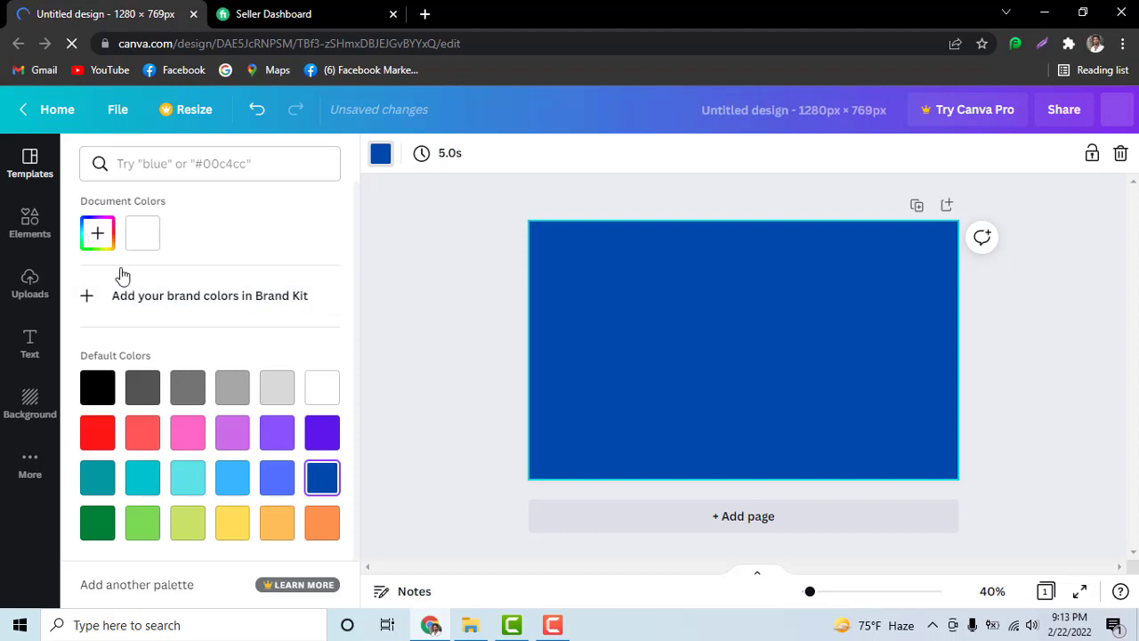
left_click(197, 532)
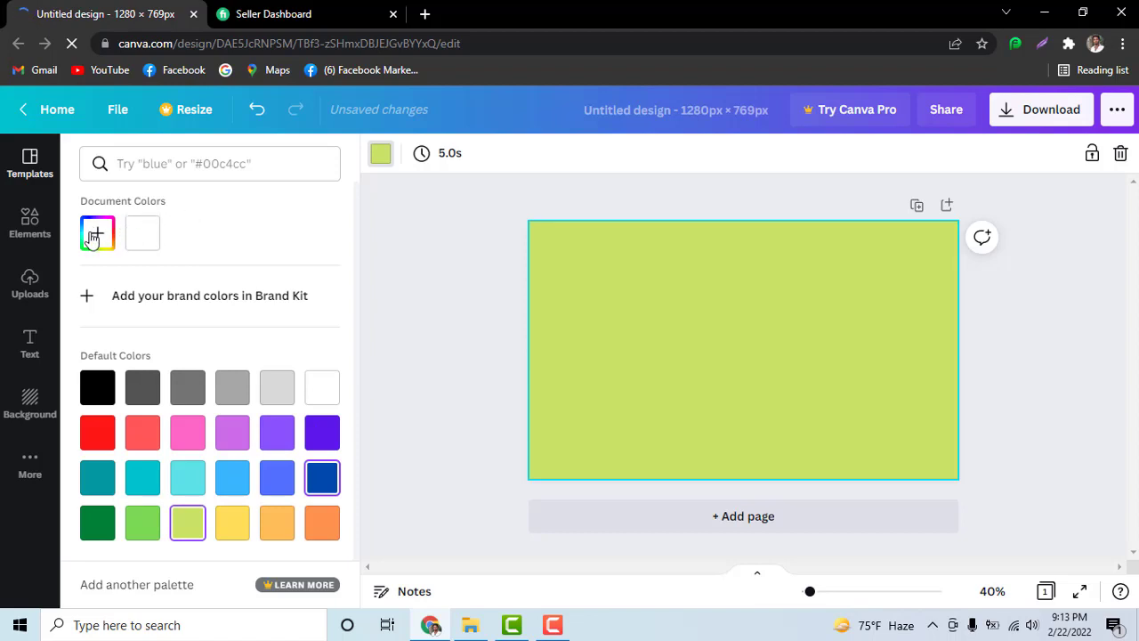
left_click(91, 237)
key("Escape")
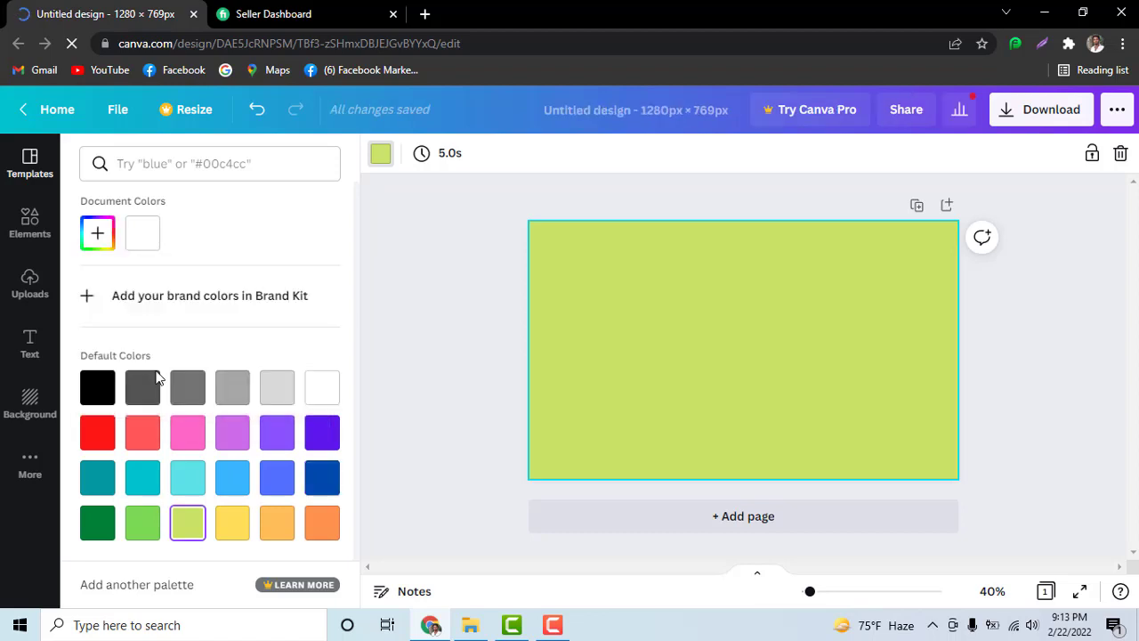
Mix the custom background colour #EBE92C with the hue slider and shade square
left_click(98, 235)
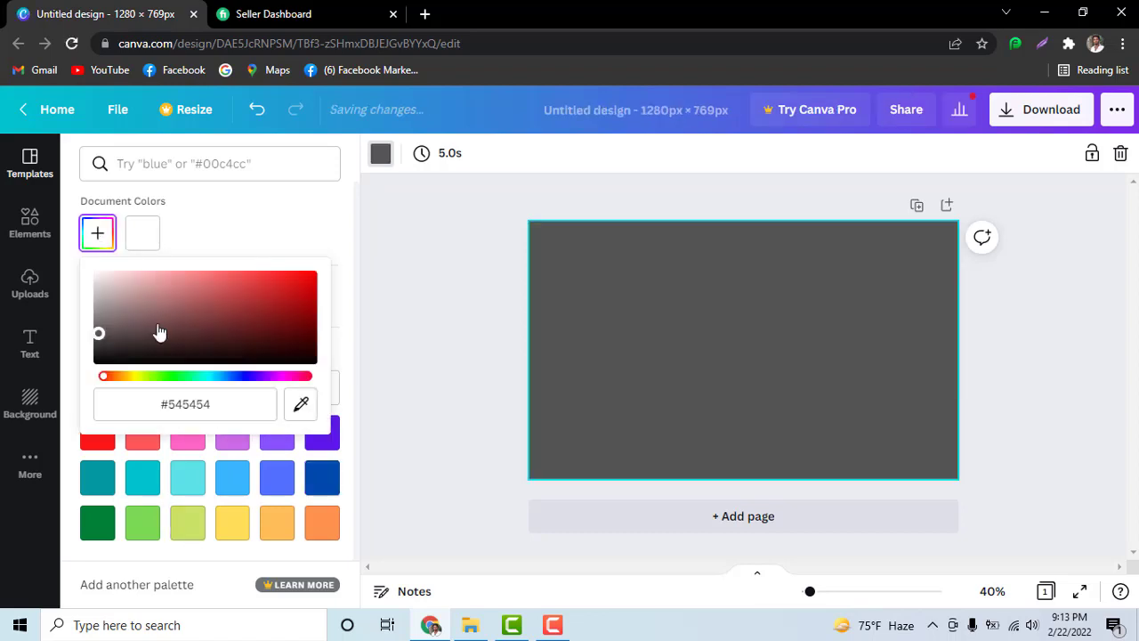
left_click(132, 378)
left_click(140, 378)
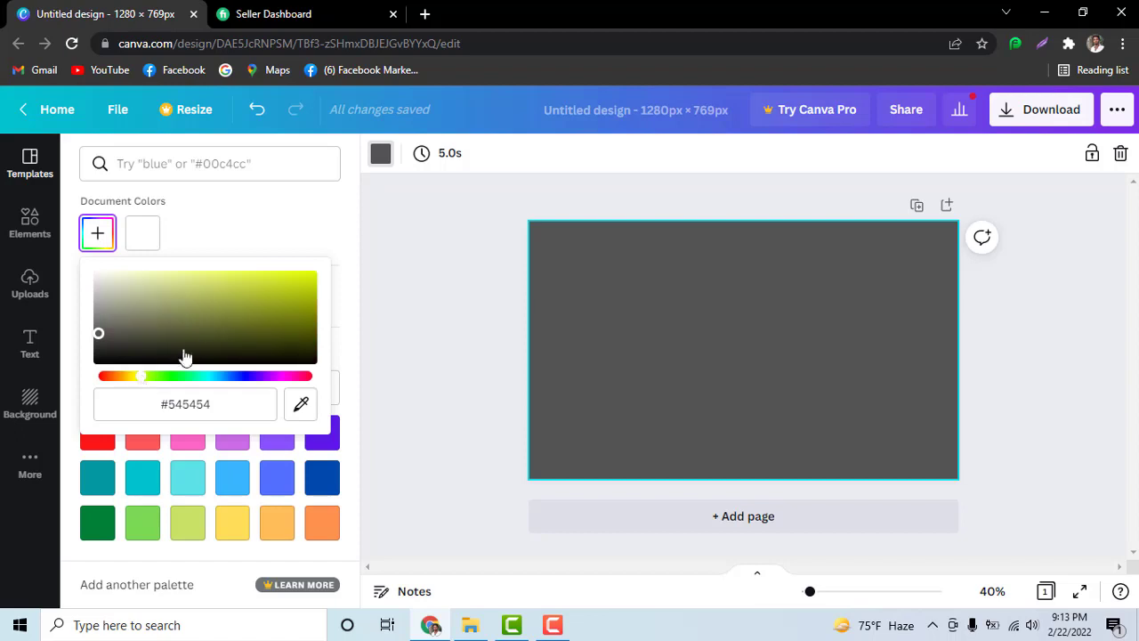
left_click(193, 336)
left_click(244, 326)
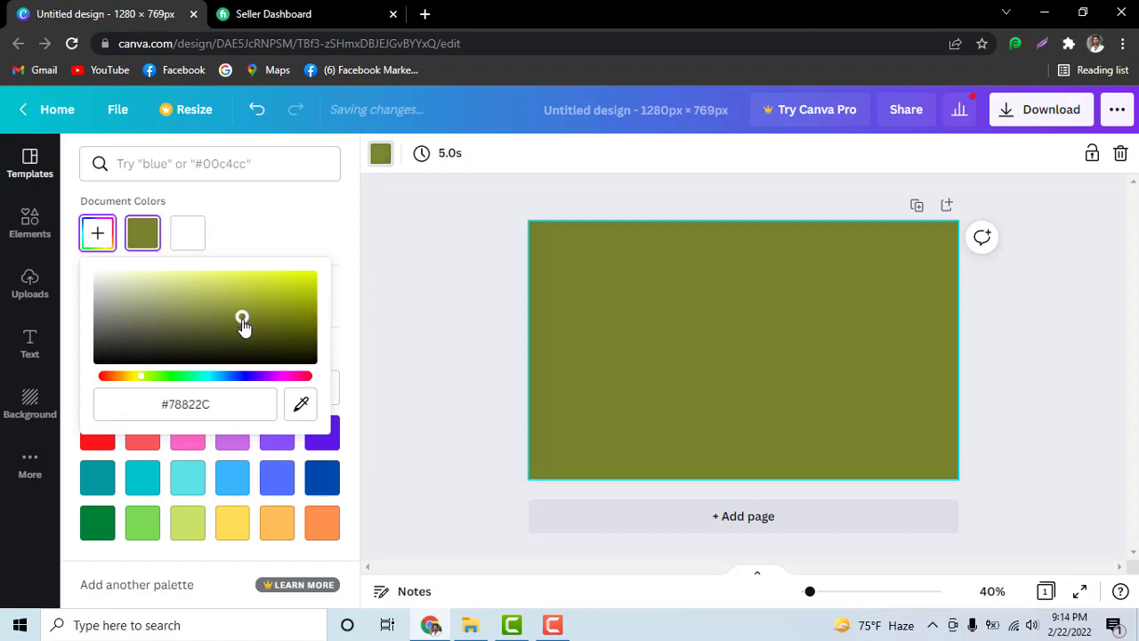
mouse_move(242, 324)
left_mouse_down()
mouse_move(262, 332)
mouse_move(283, 294)
mouse_move(244, 293)
mouse_move(275, 297)
mouse_move(290, 333)
mouse_move(307, 288)
left_mouse_up()
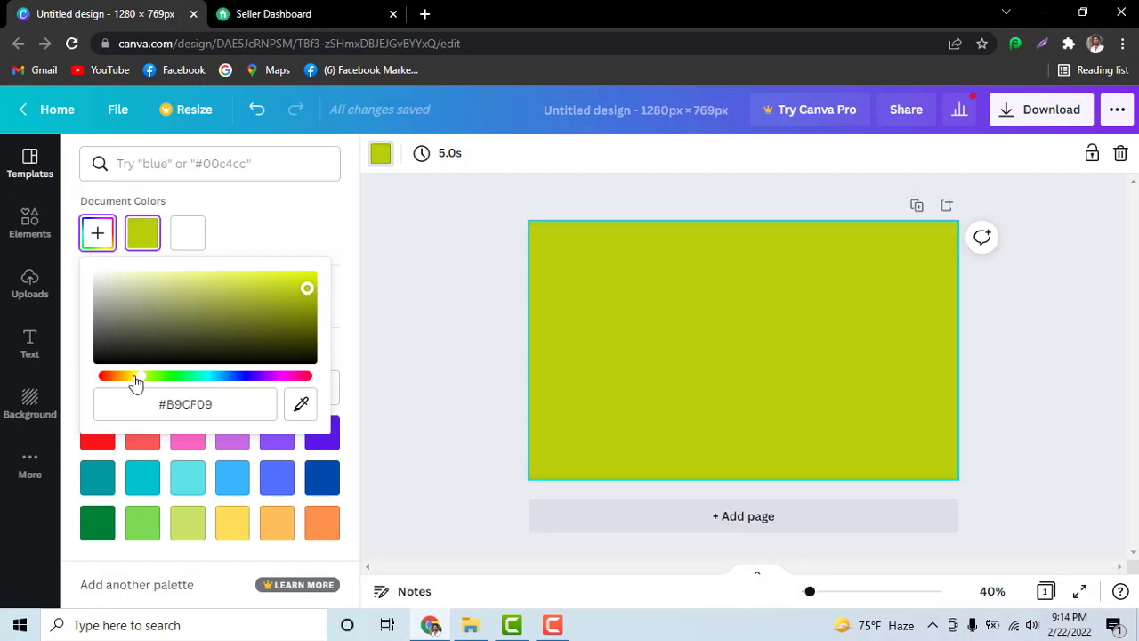
mouse_move(136, 382)
left_mouse_down()
mouse_move(120, 382)
mouse_move(136, 378)
left_mouse_up()
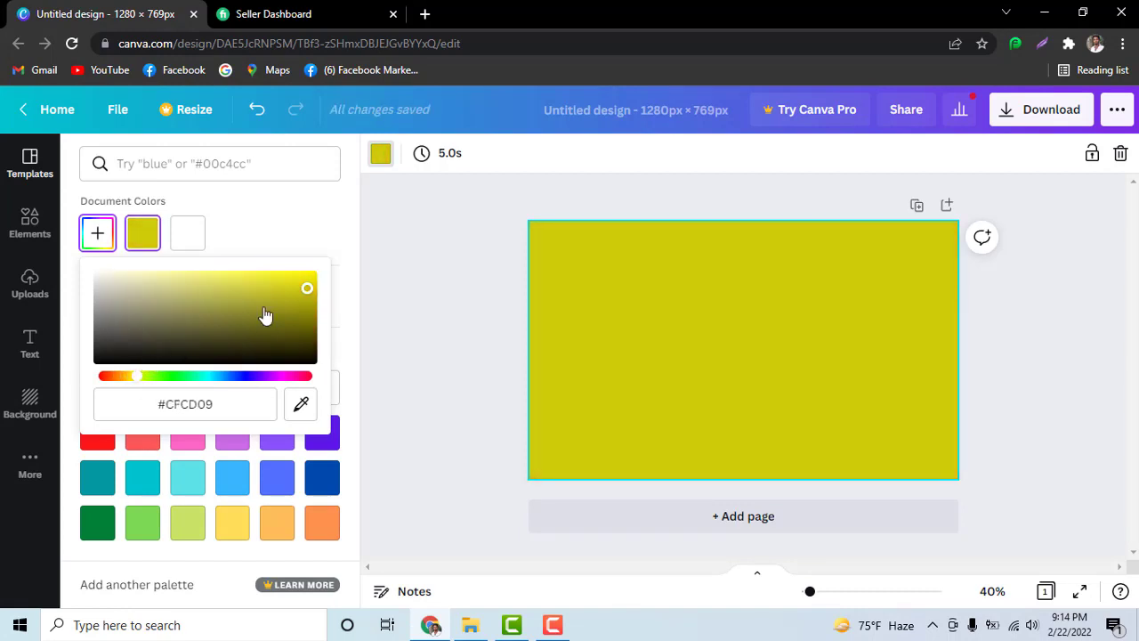
mouse_move(307, 287)
left_mouse_down()
mouse_move(222, 282)
mouse_move(311, 286)
mouse_move(276, 278)
left_mouse_up()
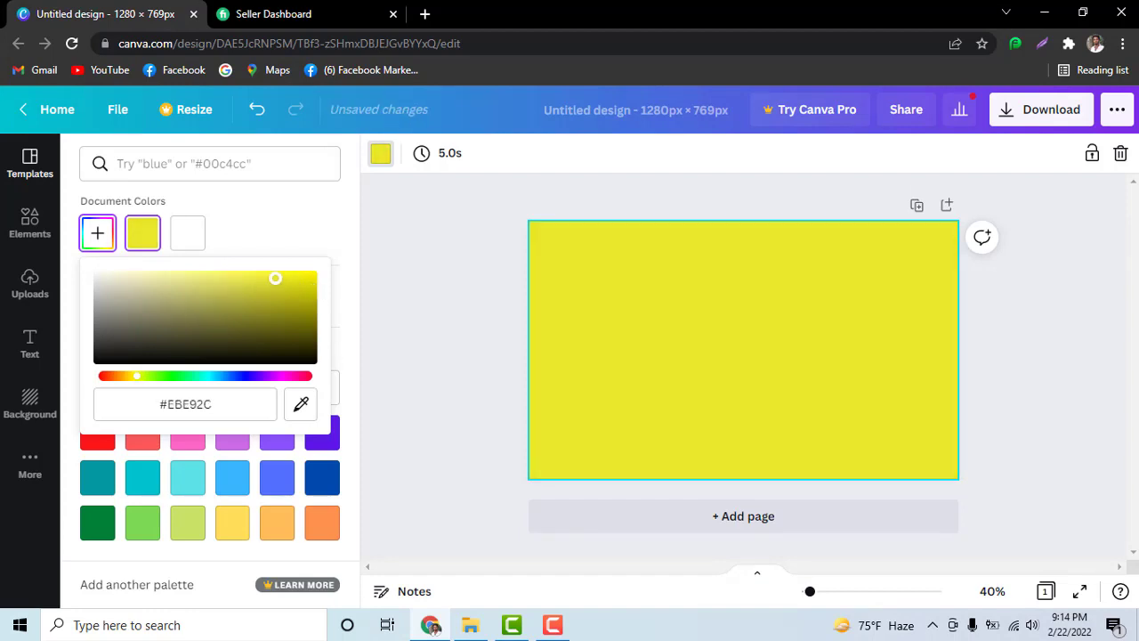
left_click(466, 222)
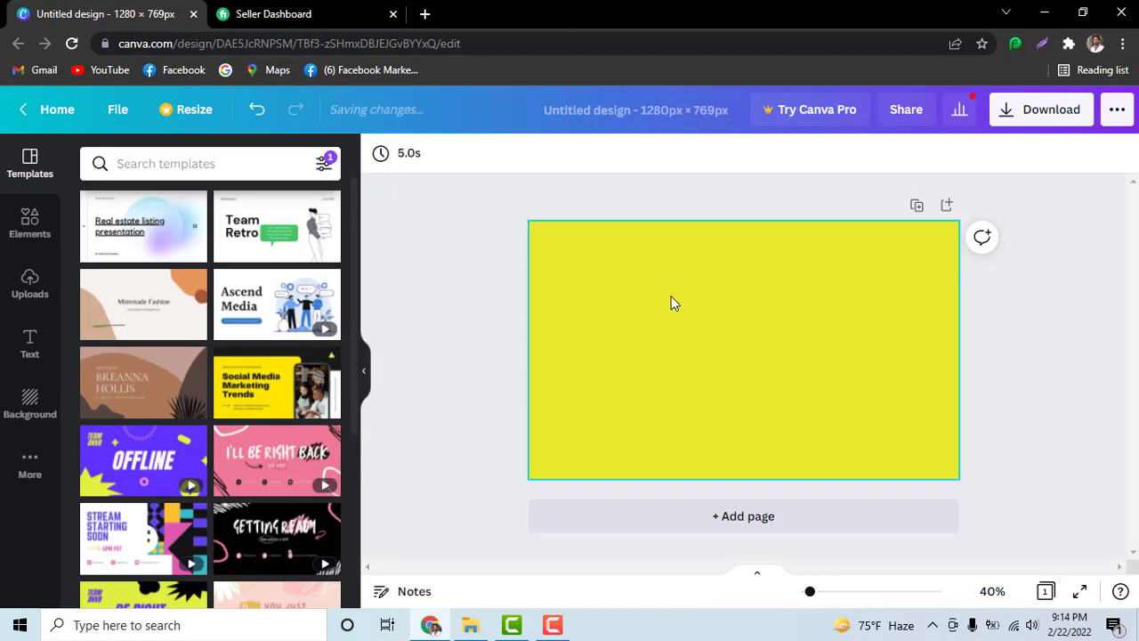
Add an 'Add a heading' text box, drag its duplicate off the page, and reselect it
left_click(419, 223)
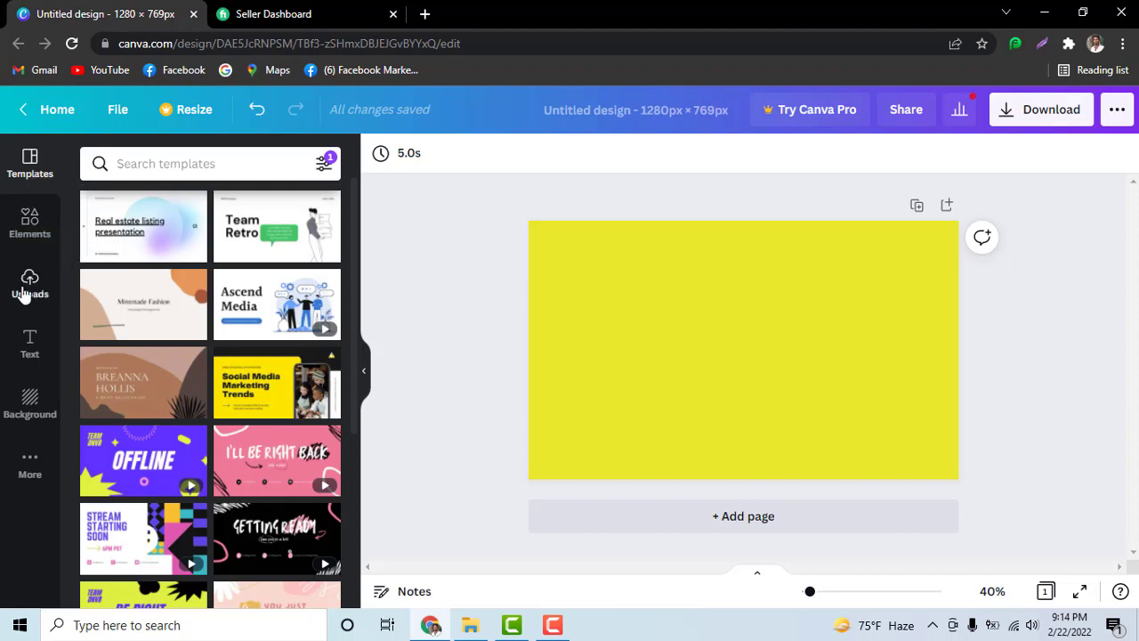
left_click(25, 353)
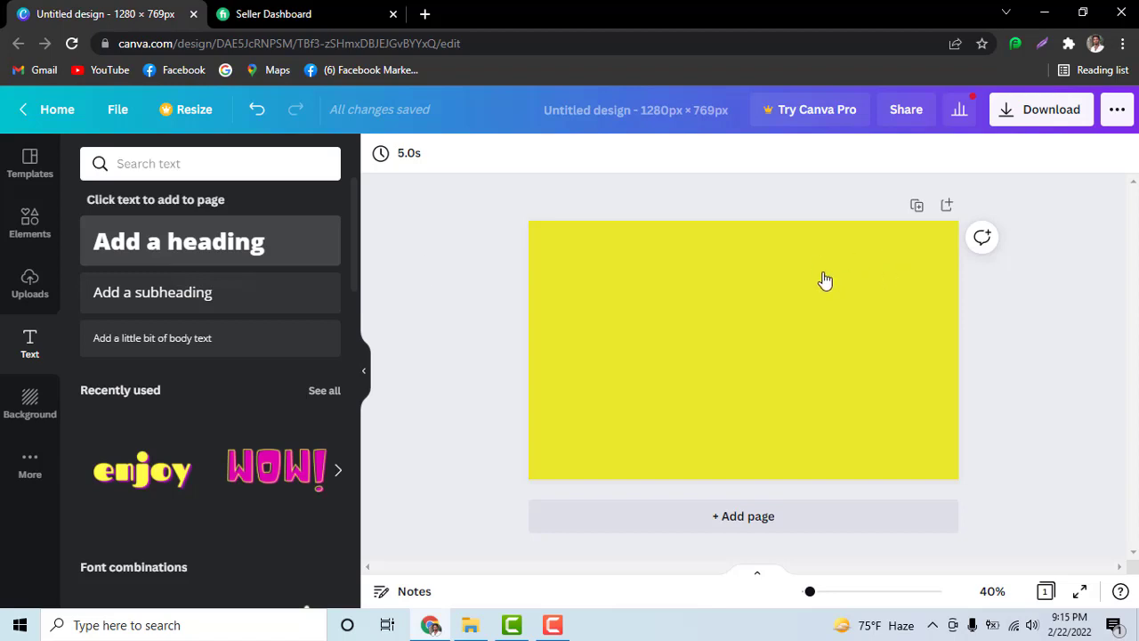
left_click(274, 249)
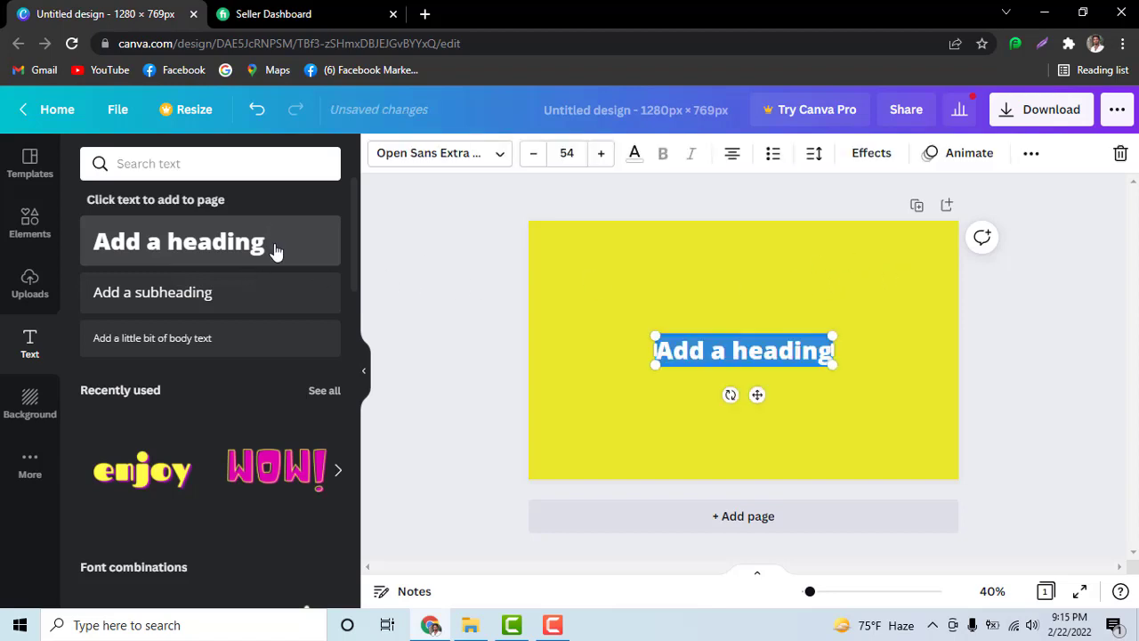
key("ctrl+d")
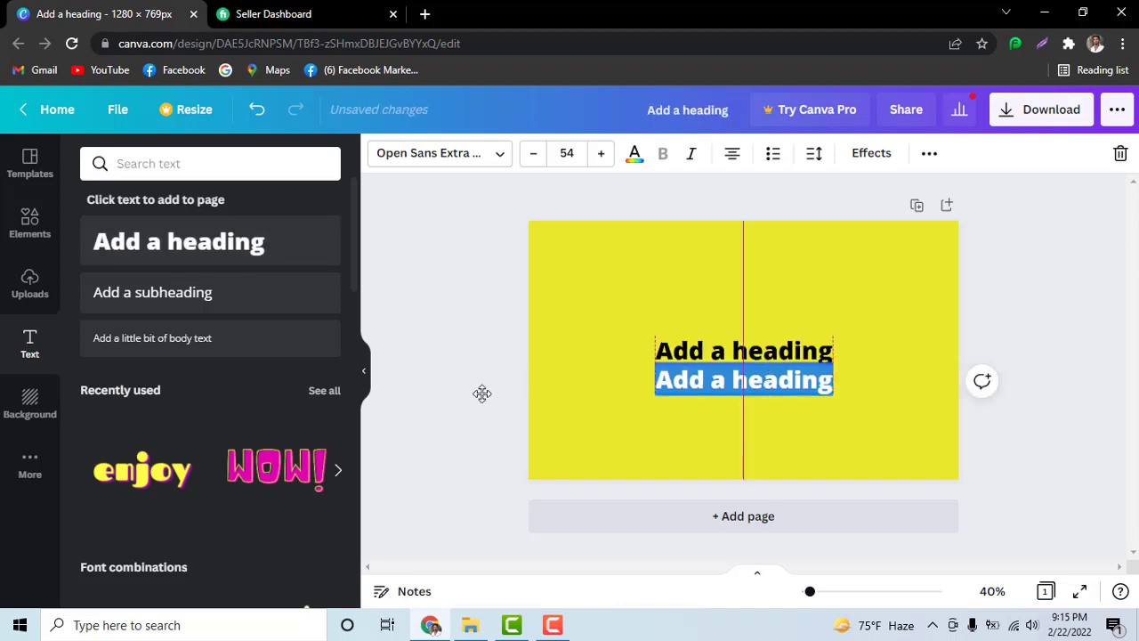
left_click_drag(715, 409, 429, 374)
left_click(692, 379)
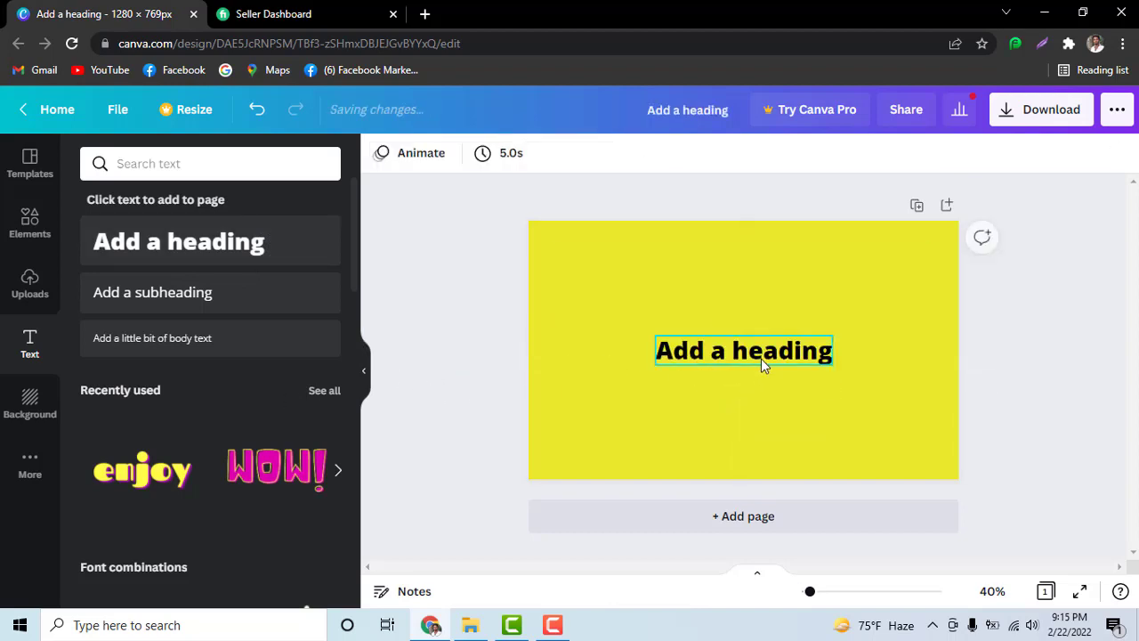
left_click(761, 359)
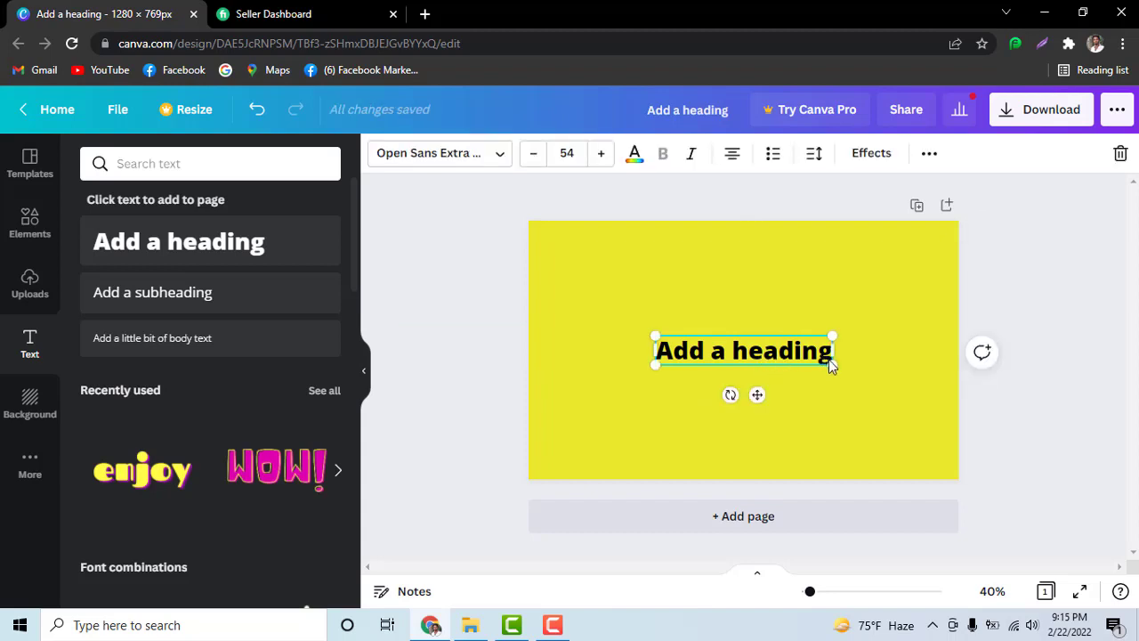
Replace the heading's placeholder text with 'Professional'
key("Delete")
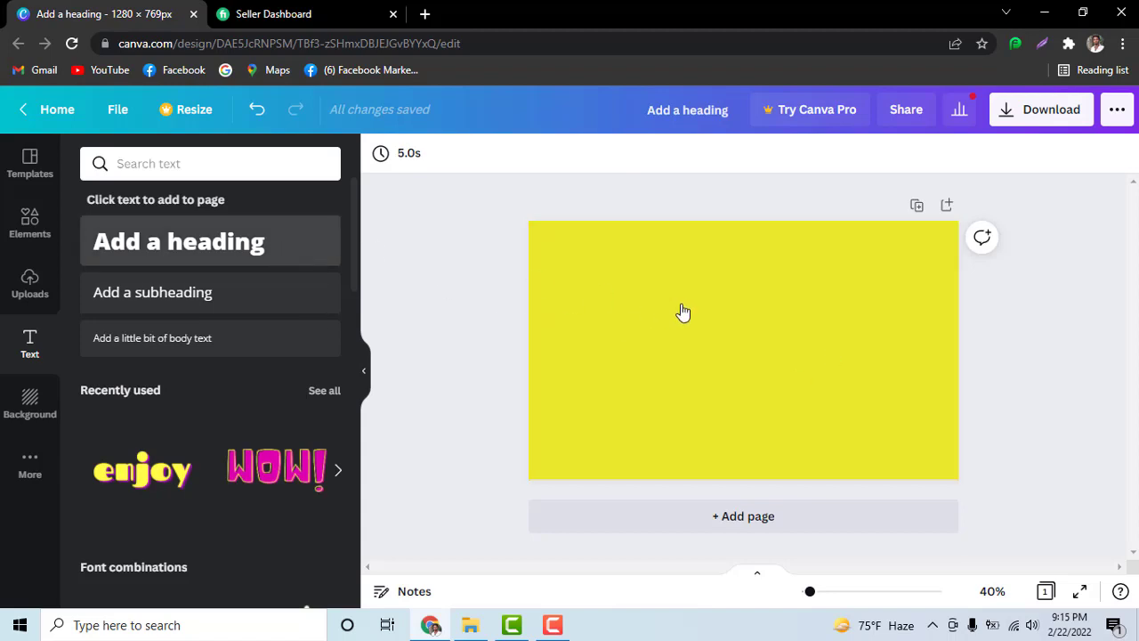
key("t")
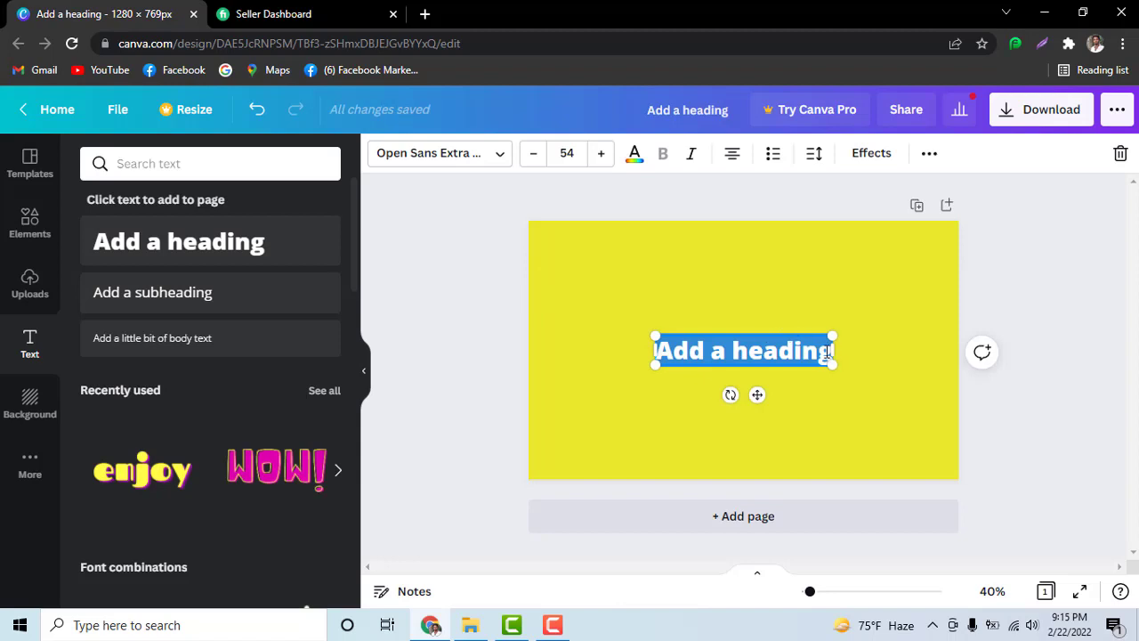
double_click(827, 351)
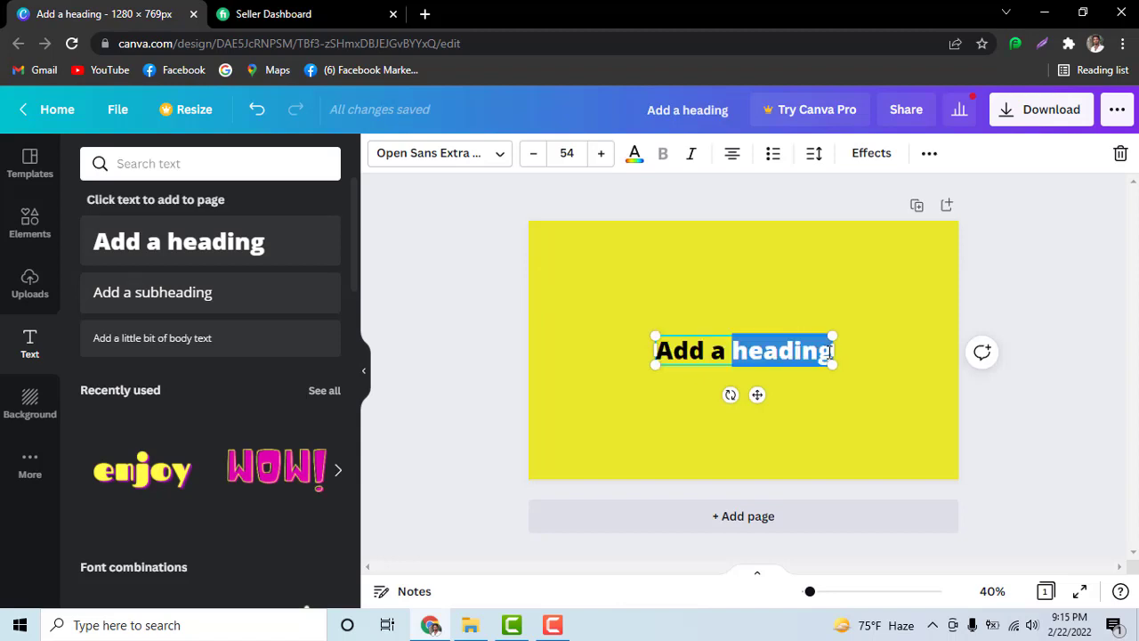
key("BackSpace")
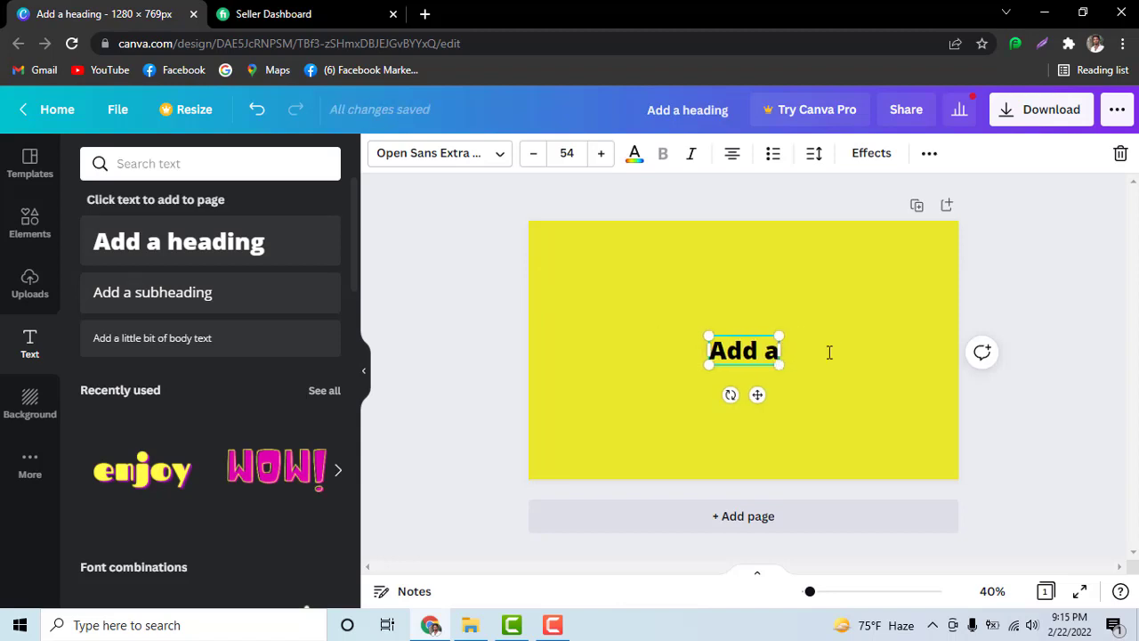
key("BackSpace")
key("BackSpace")
key("BackSpace")
key("BackSpace")
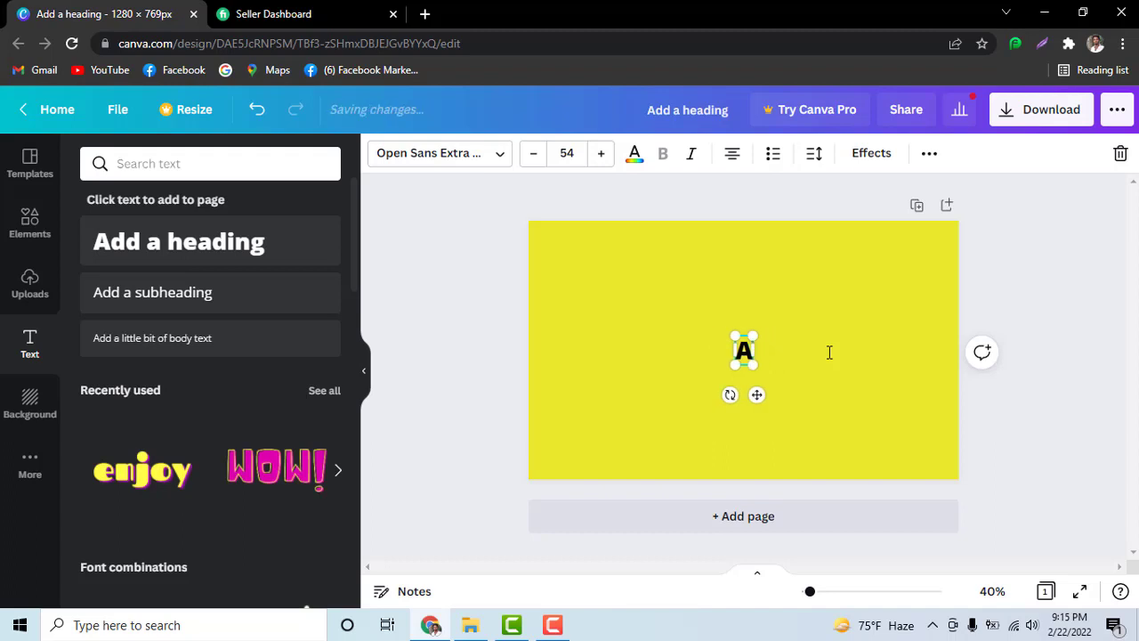
key("BackSpace")
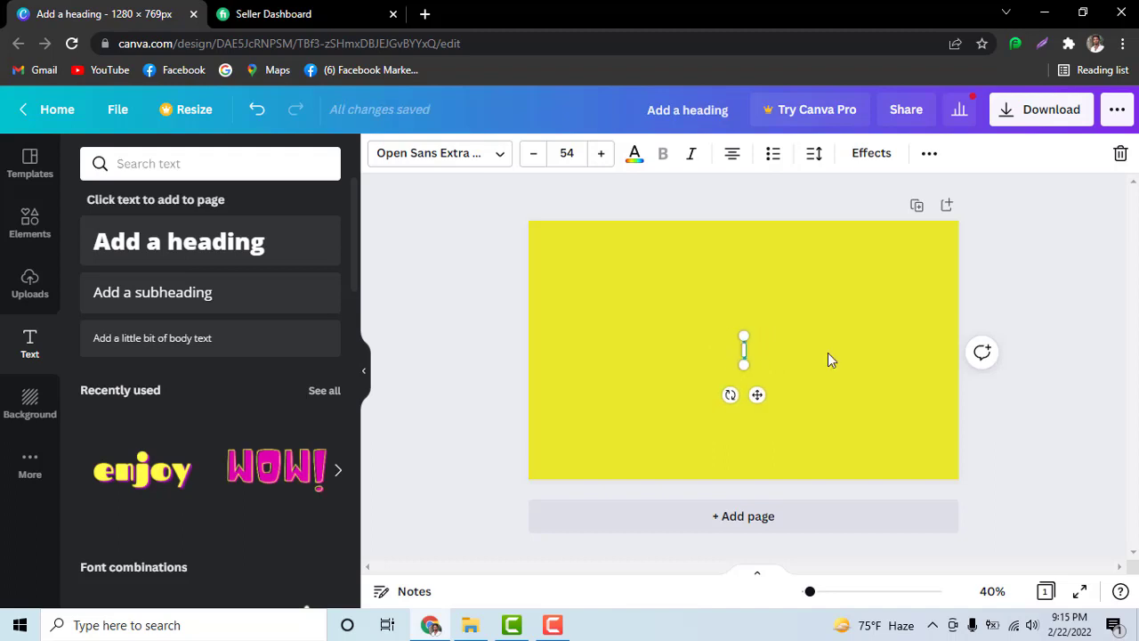
type("P")
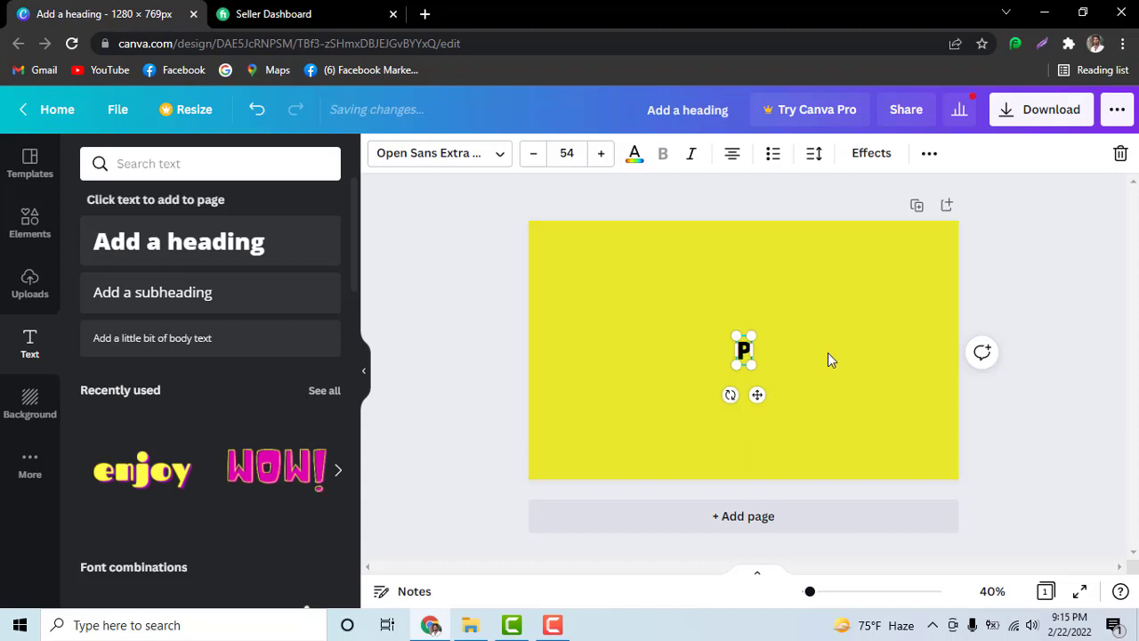
type("rofe")
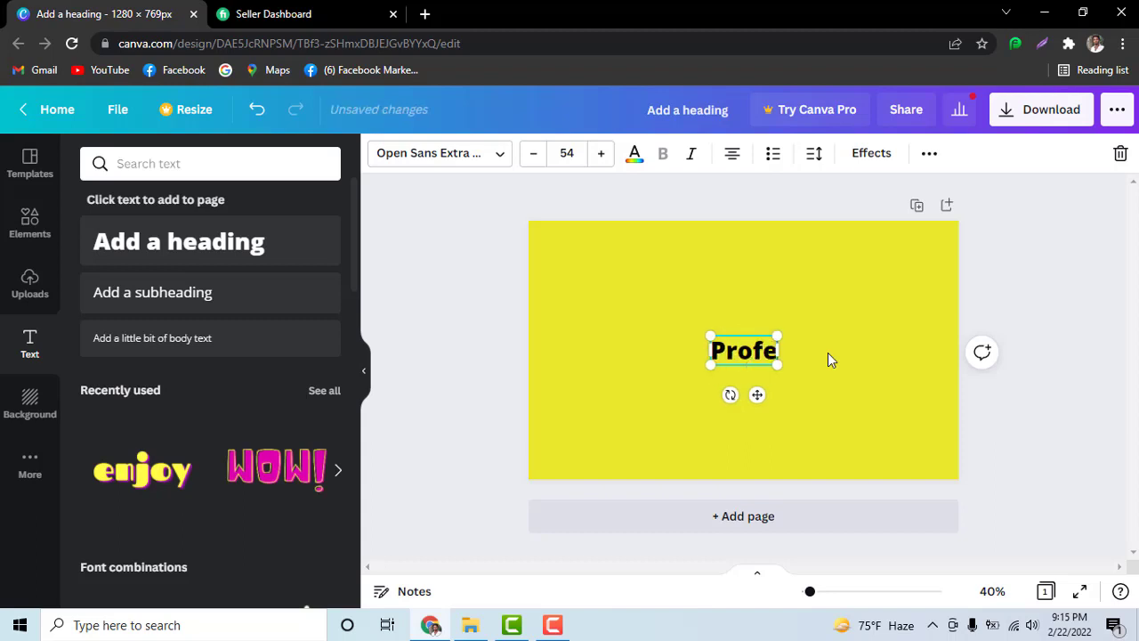
type("ssion")
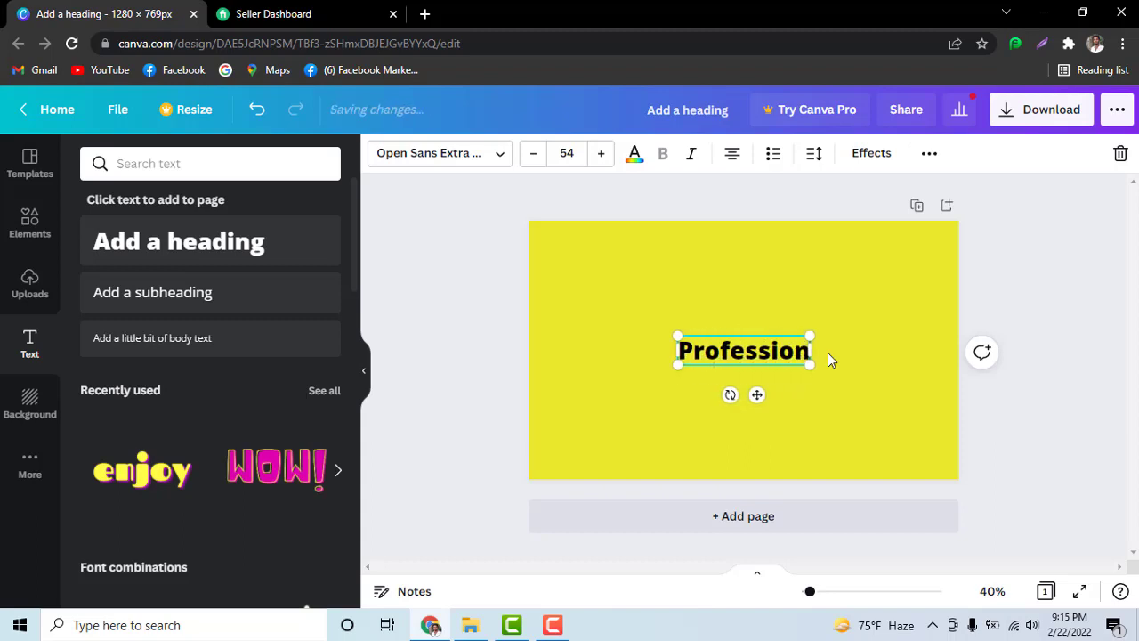
type("al")
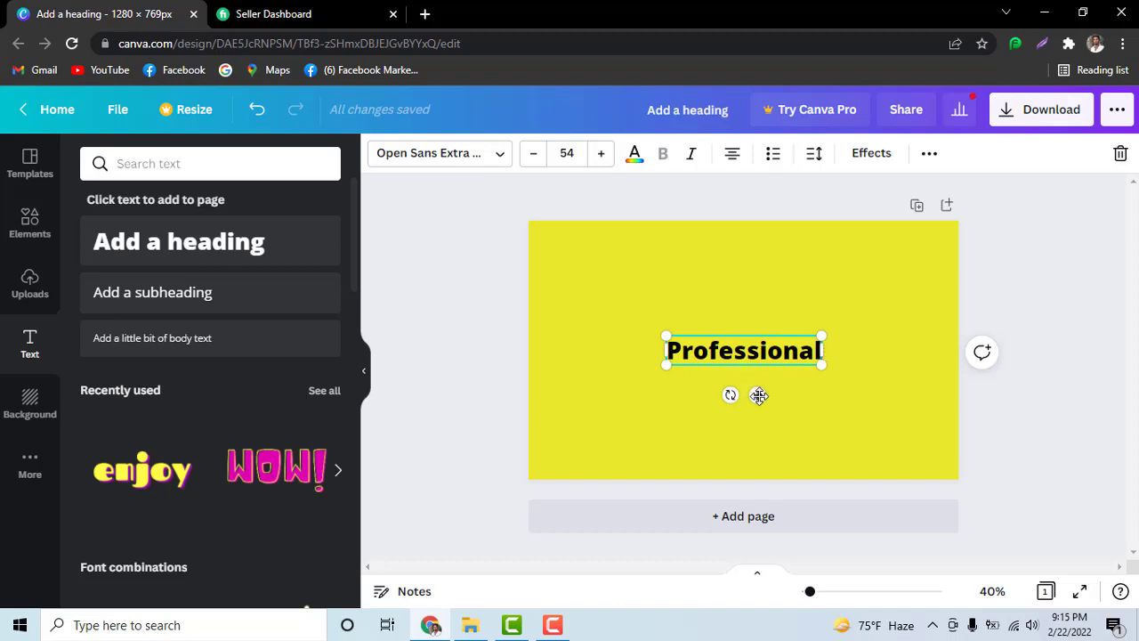
Move the Professional heading up near the top of the page
left_click_drag(757, 394, 699, 291)
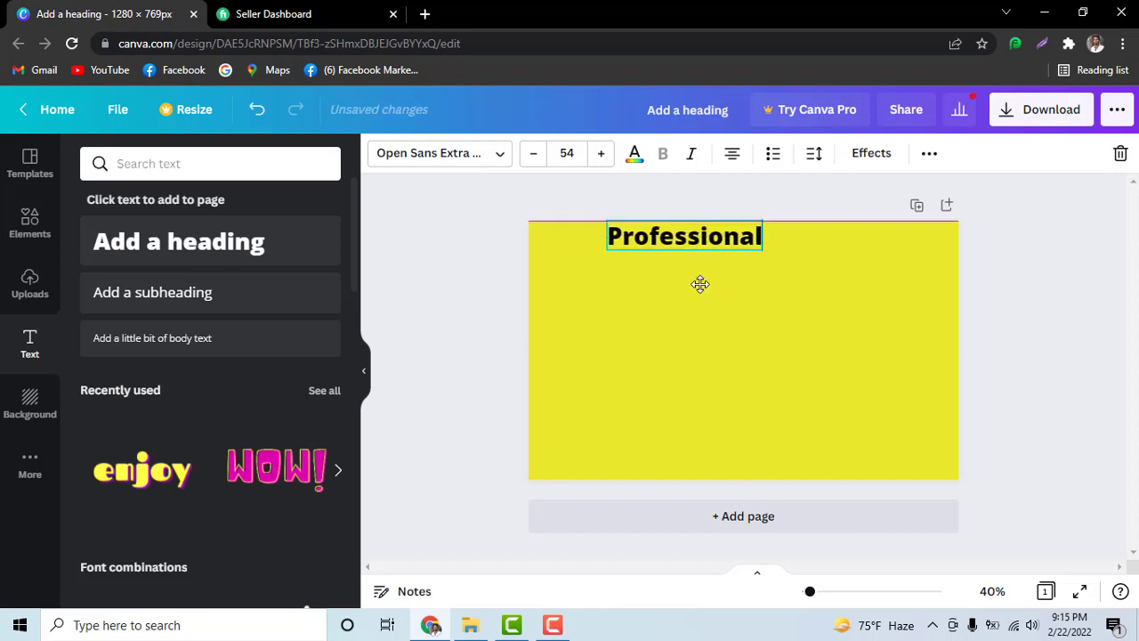
left_click_drag(699, 291, 699, 288)
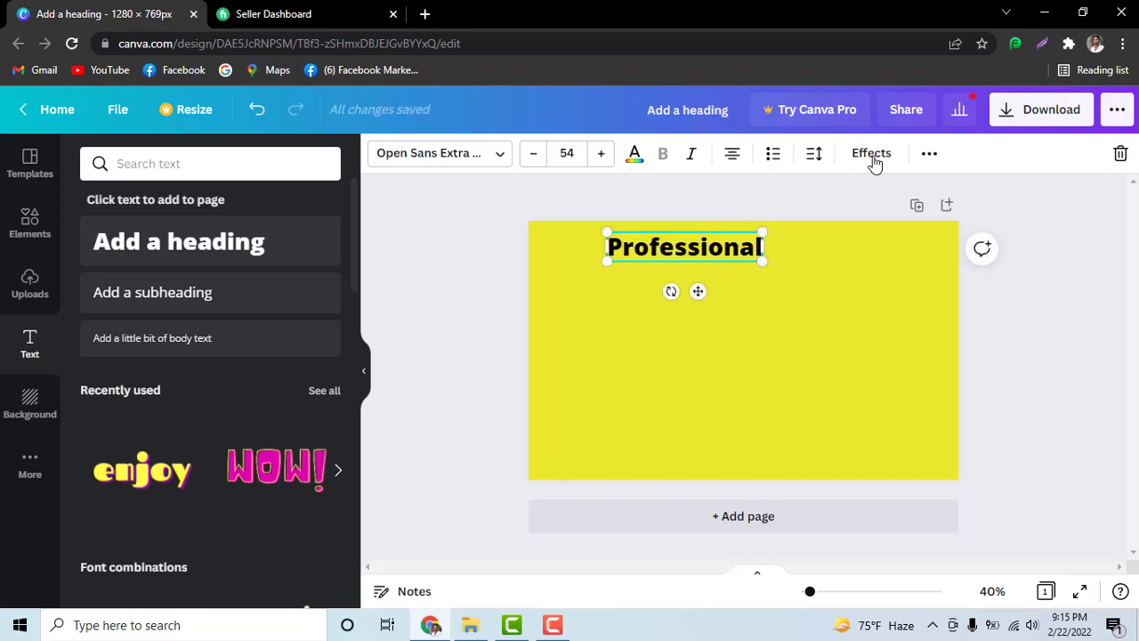
left_click(830, 201)
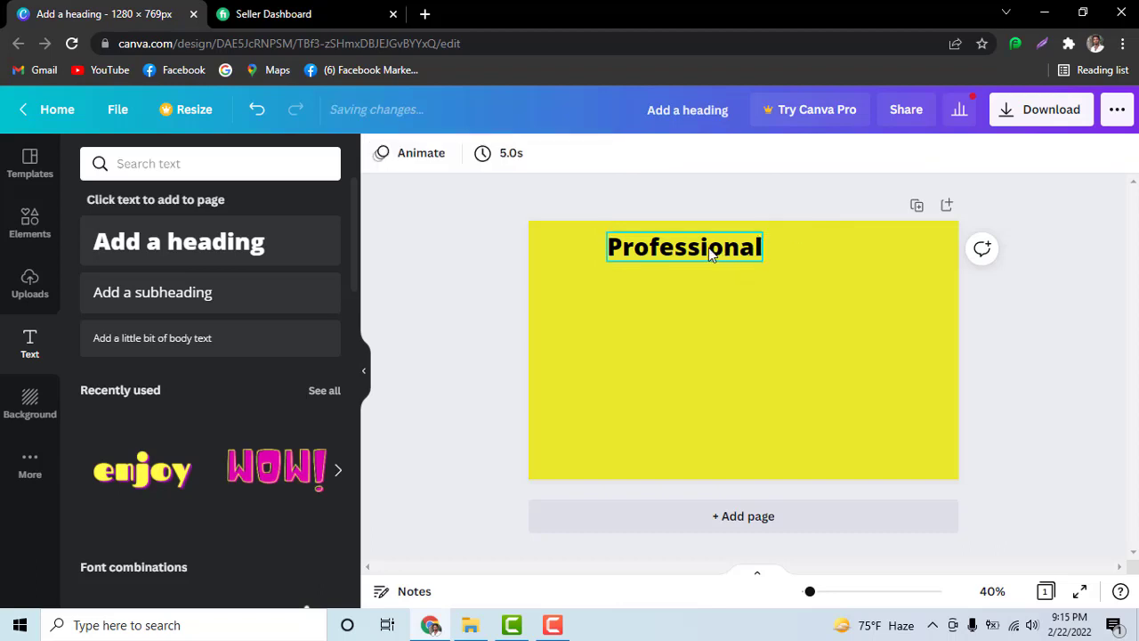
left_click(703, 255)
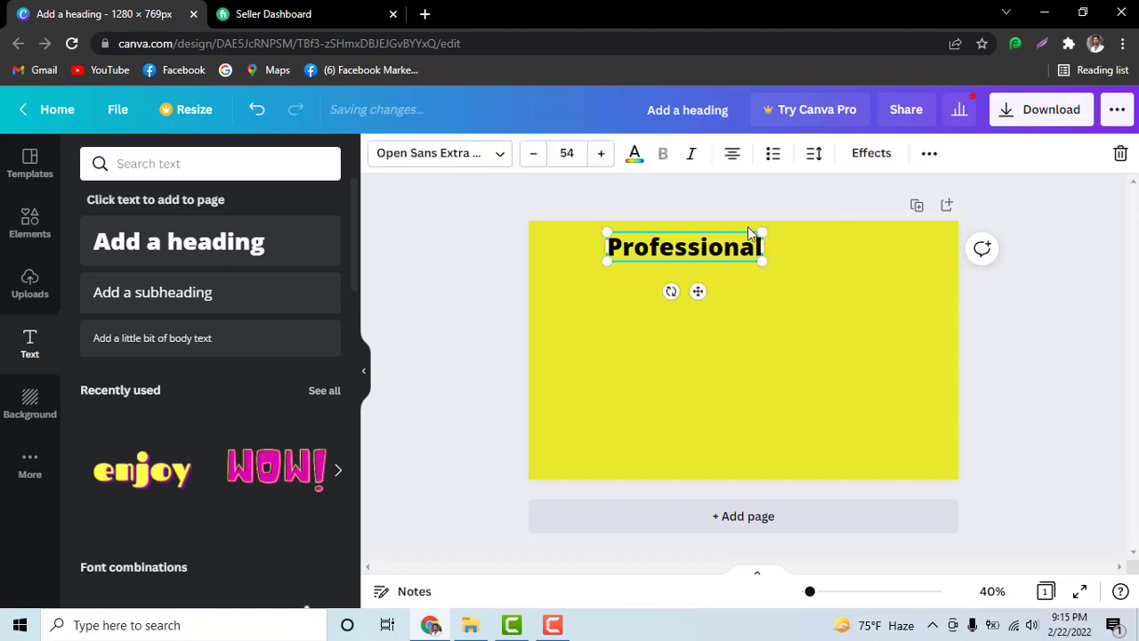
Apply the Shadow text effect to the Professional heading
left_click(876, 155)
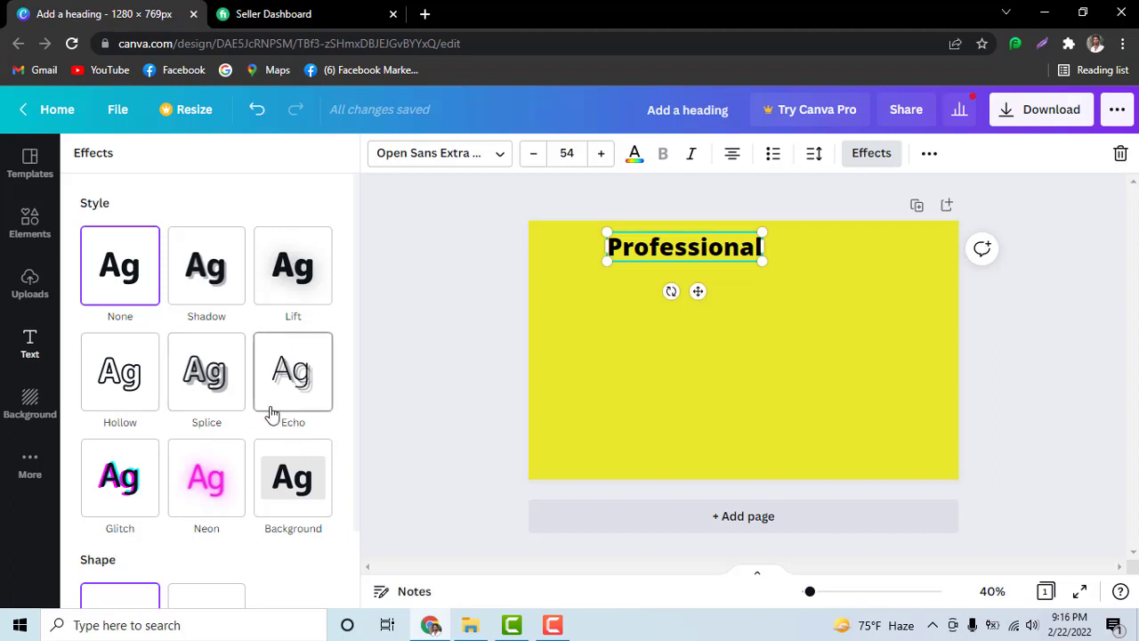
scroll(200, 401, "down", 1)
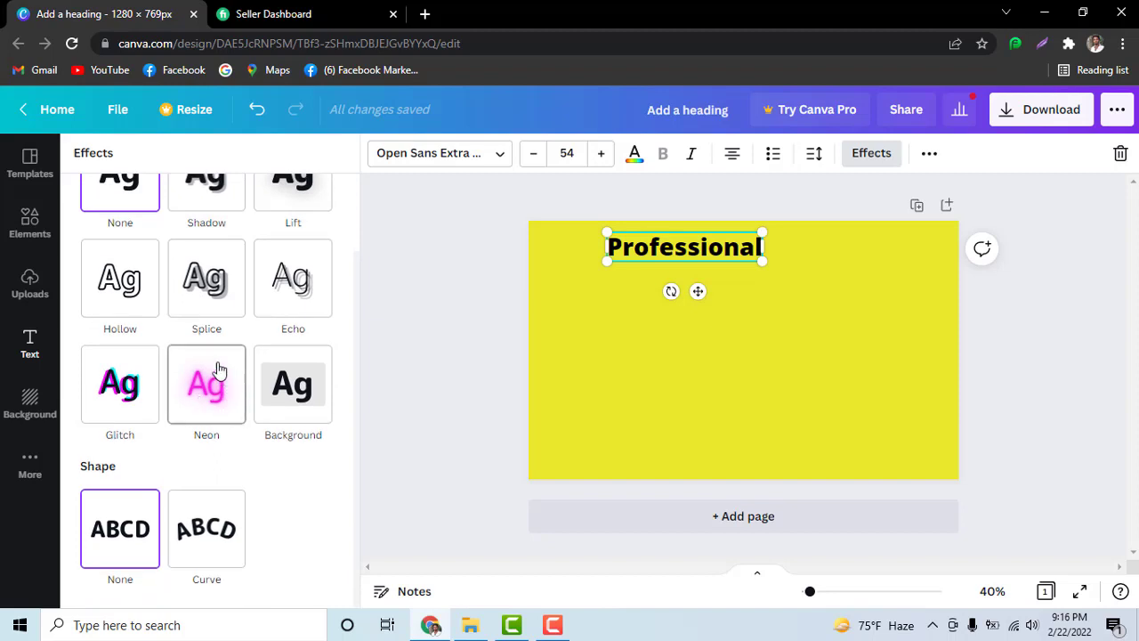
scroll(253, 370, "up", 1)
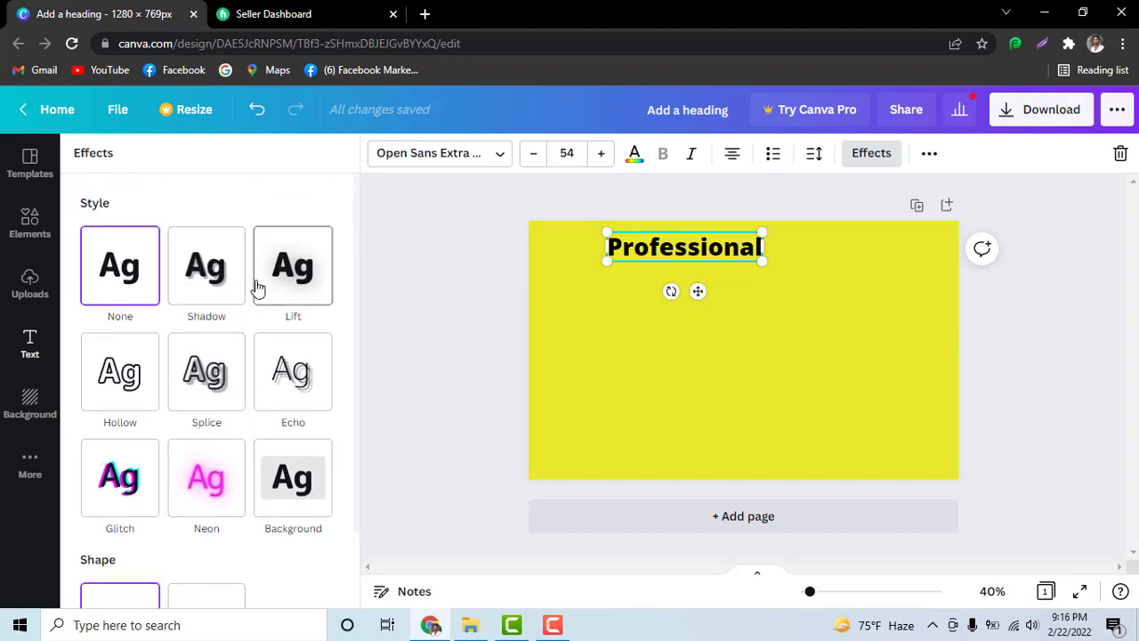
left_click(212, 294)
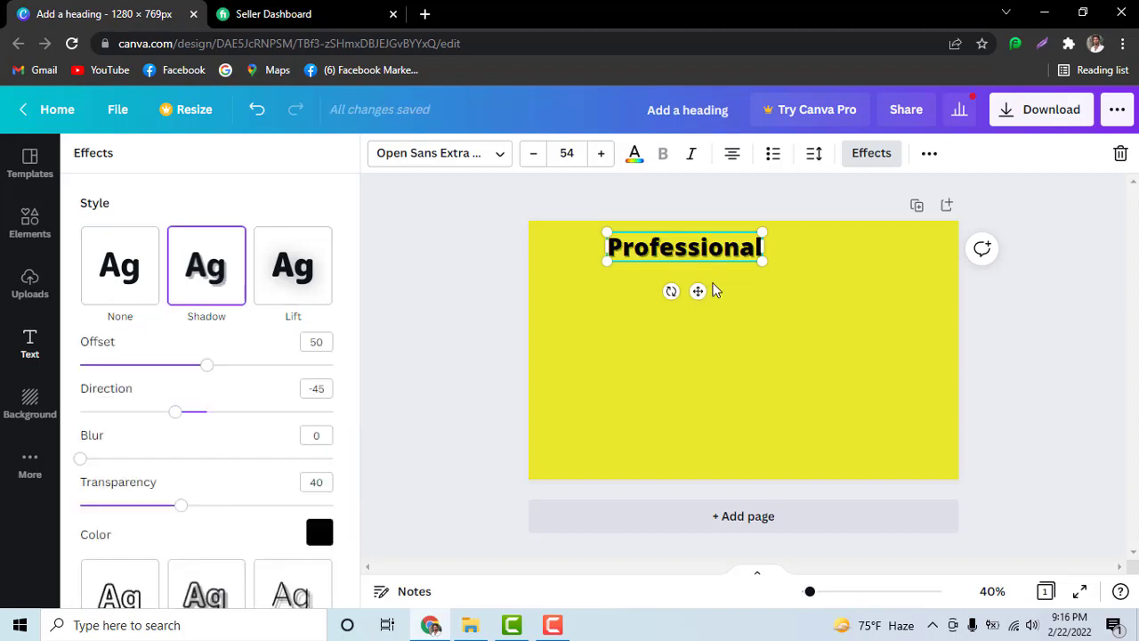
Align the Professional heading to the top centre using the guides, then open Elements
left_click(626, 247)
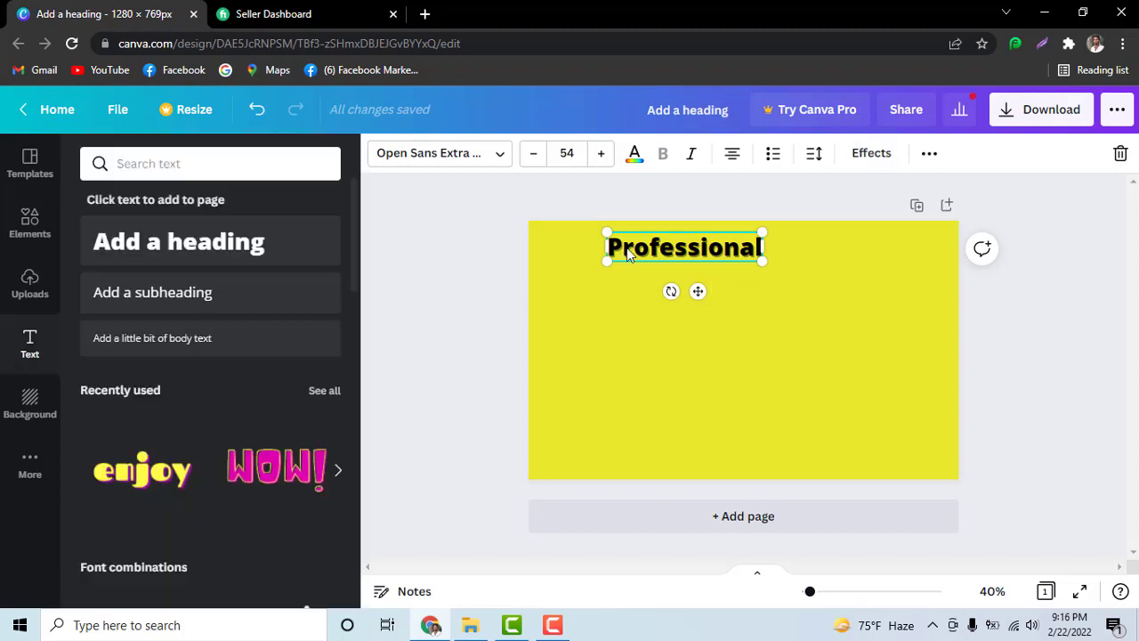
left_click(428, 222)
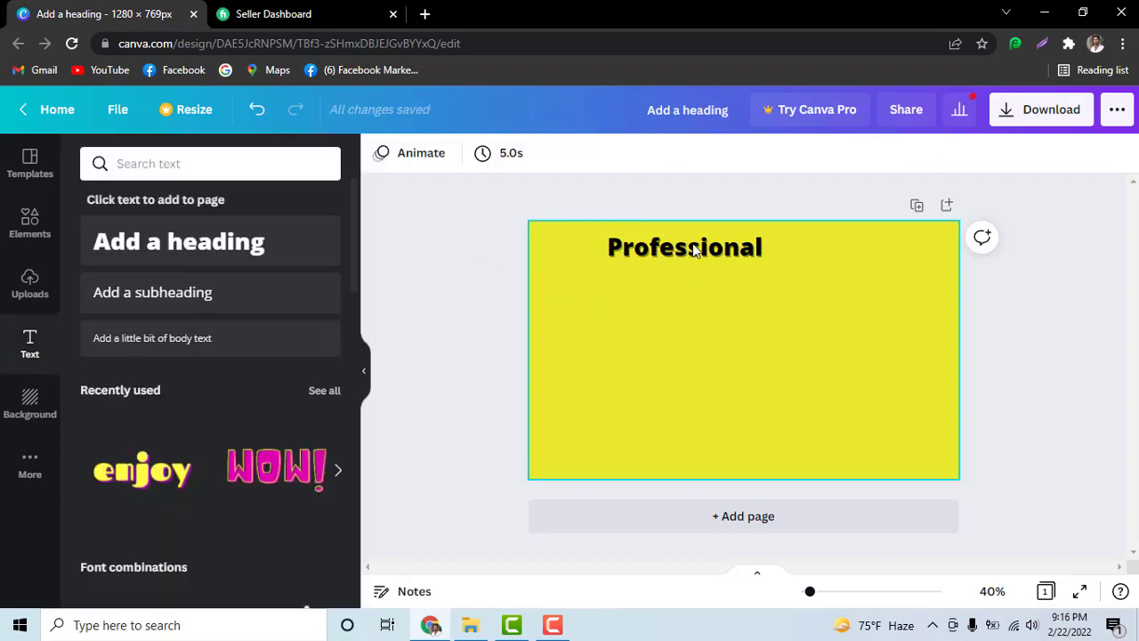
left_click_drag(710, 244, 725, 248)
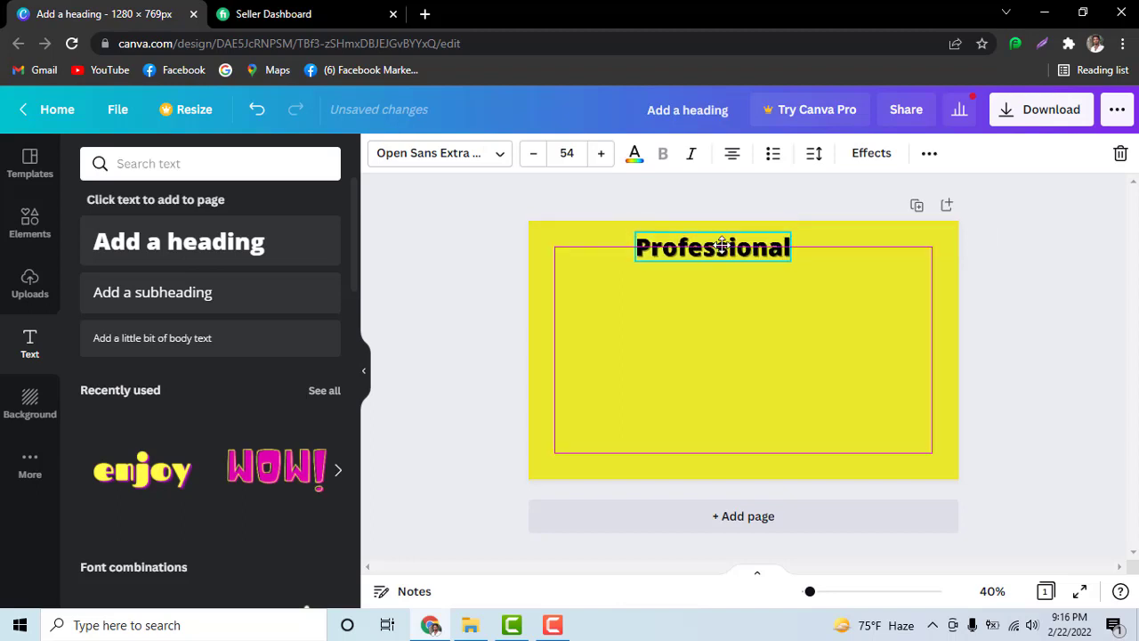
left_click(1028, 222)
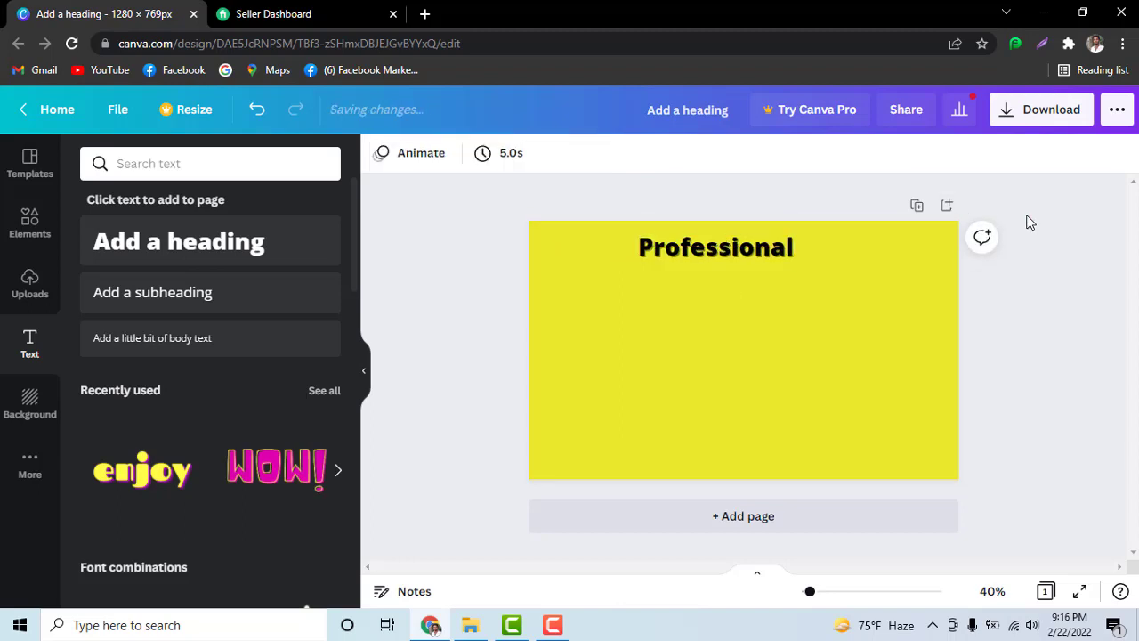
left_click(766, 252)
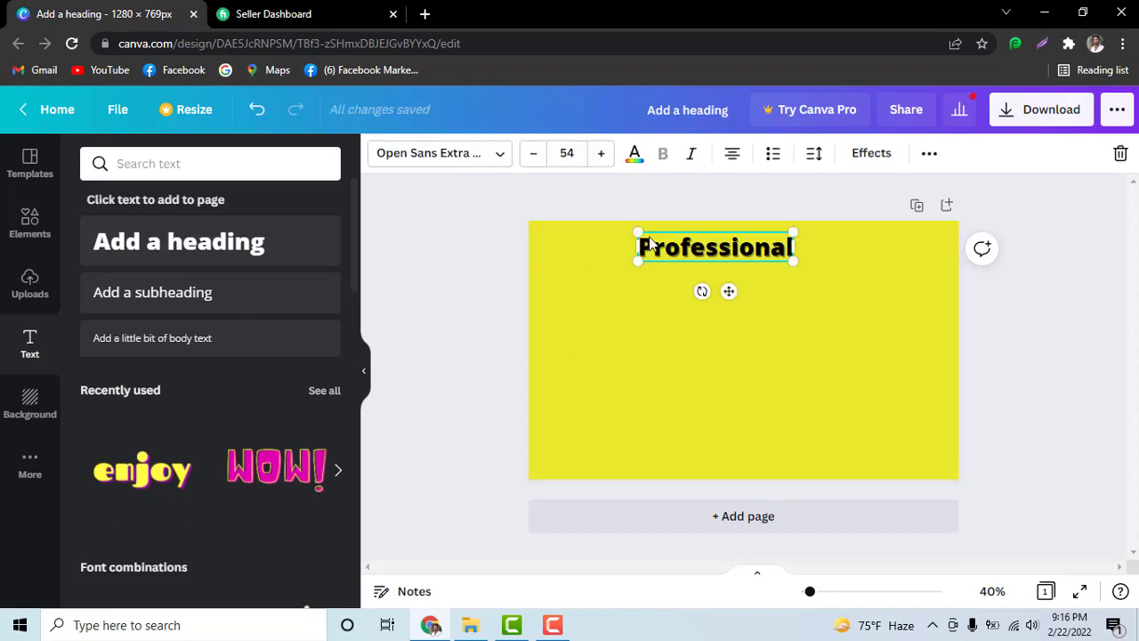
left_click(448, 222)
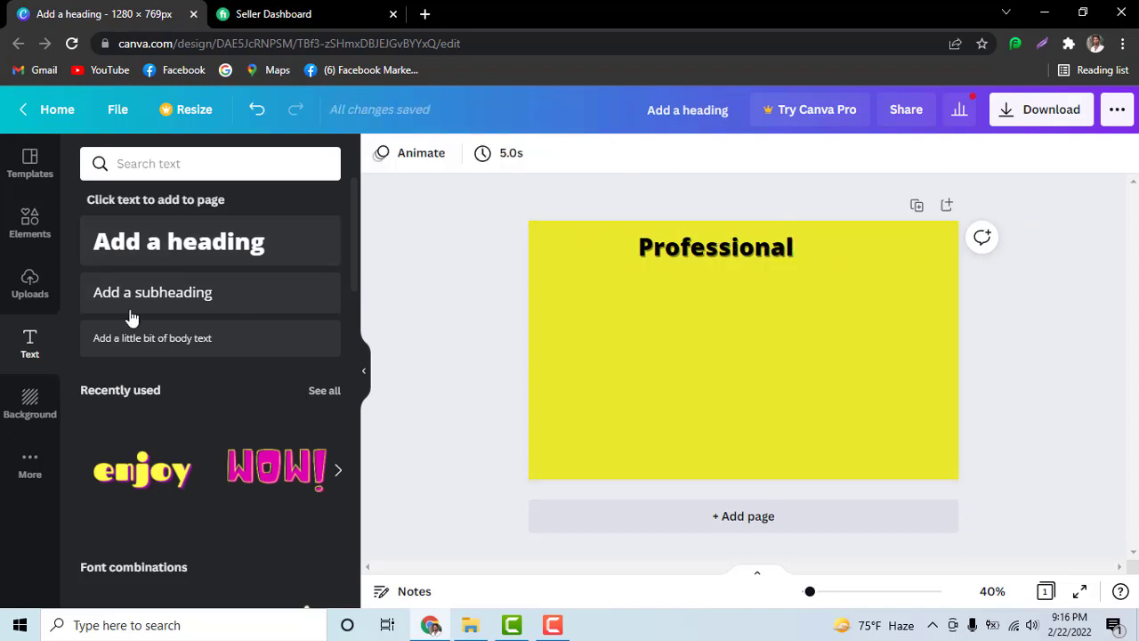
left_click(25, 242)
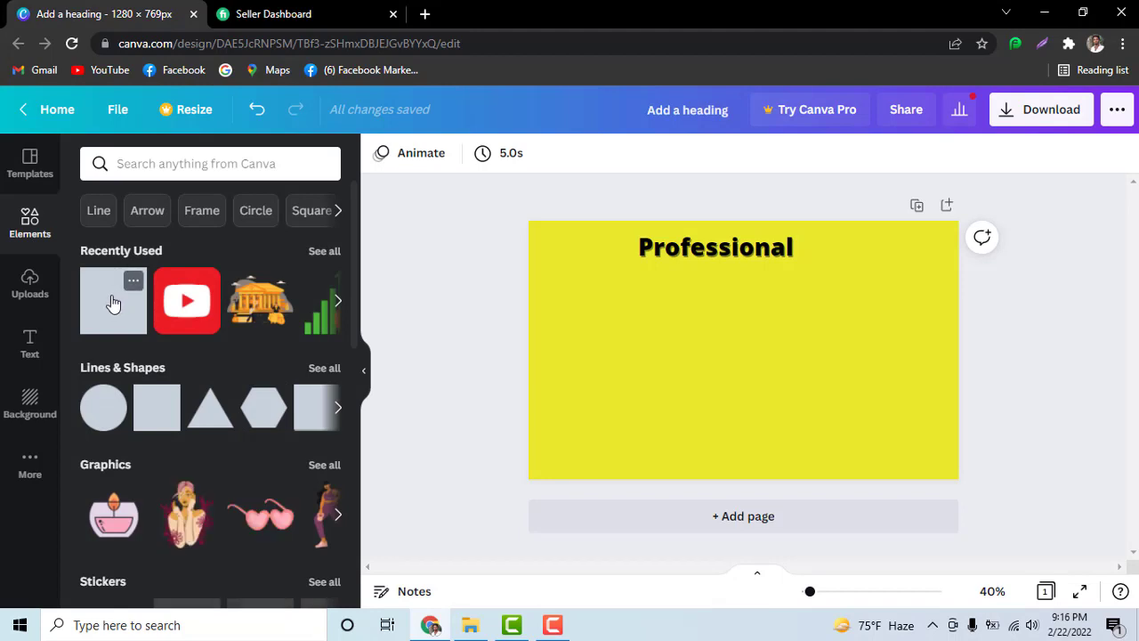
Add a square over the Professional heading and colour it red
mouse_move(113, 301)
left_click(135, 409)
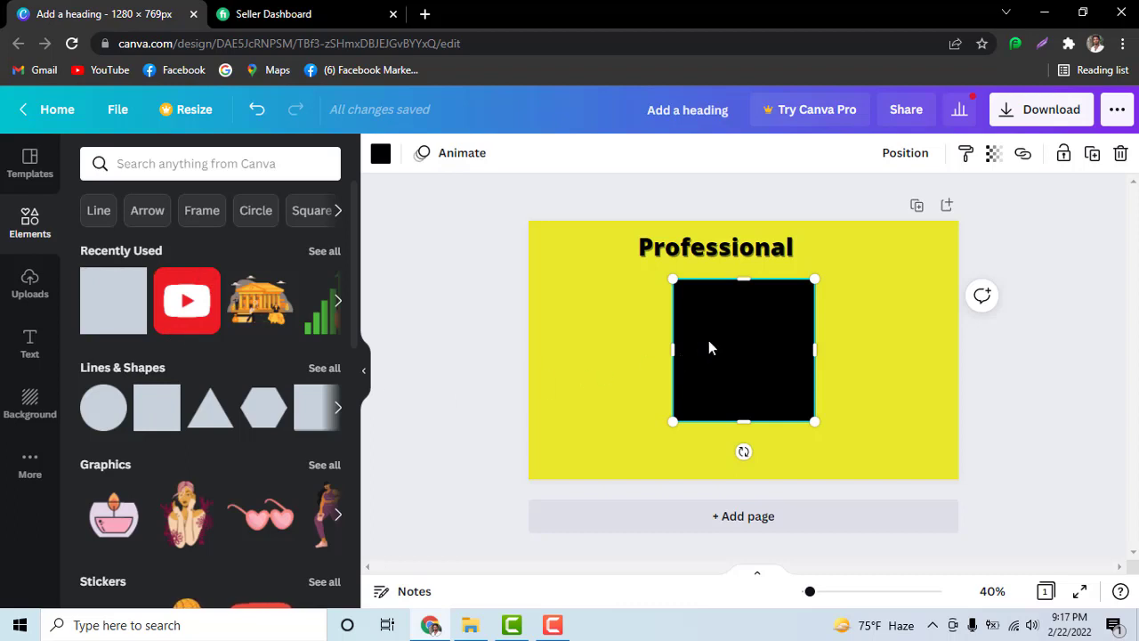
mouse_move(709, 347)
left_mouse_down()
mouse_move(677, 286)
mouse_move(664, 285)
left_mouse_up()
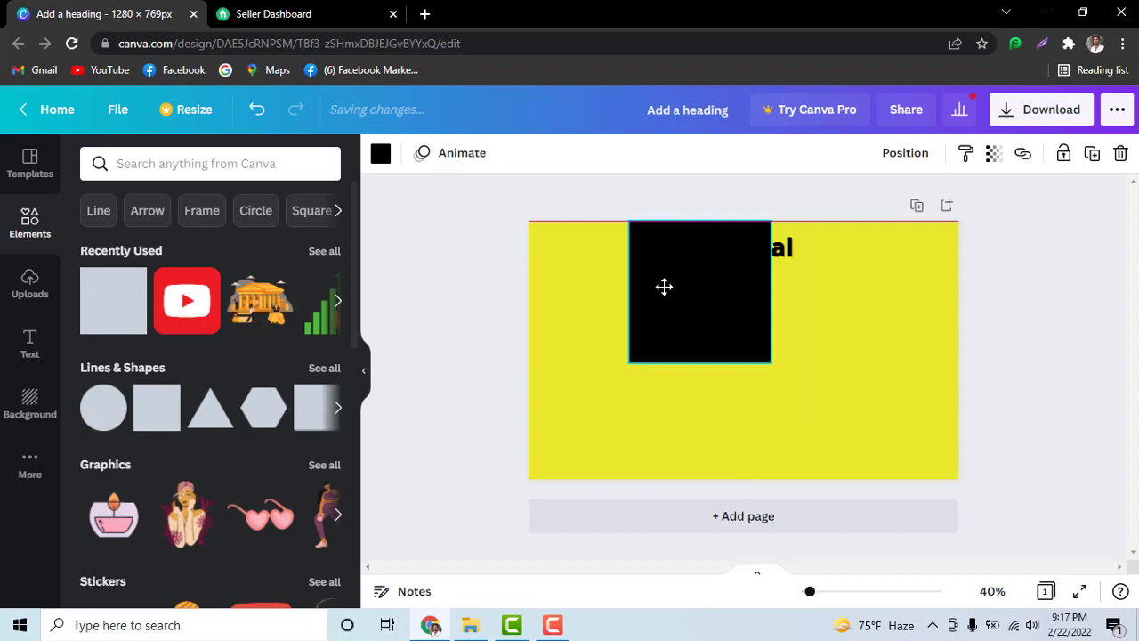
left_click(380, 155)
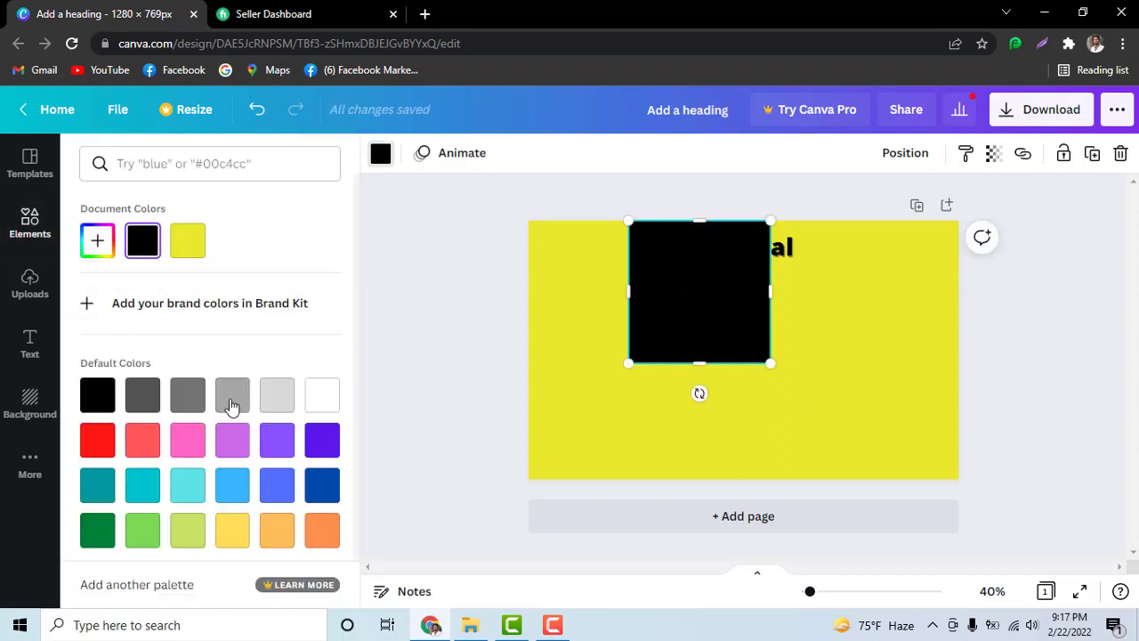
left_click(105, 436)
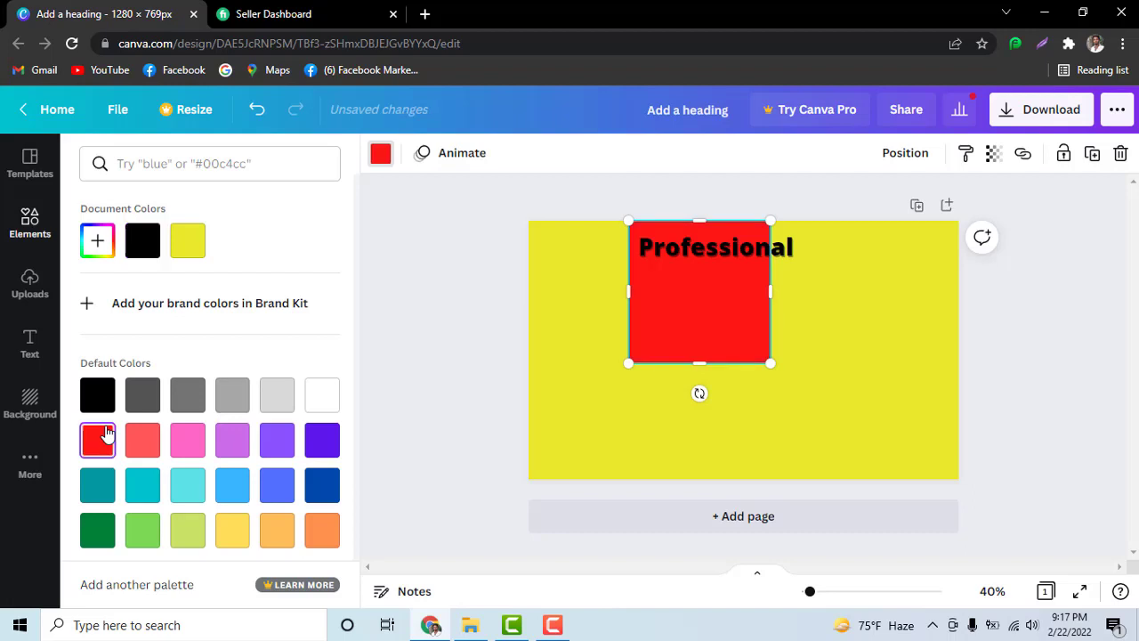
left_click(709, 333)
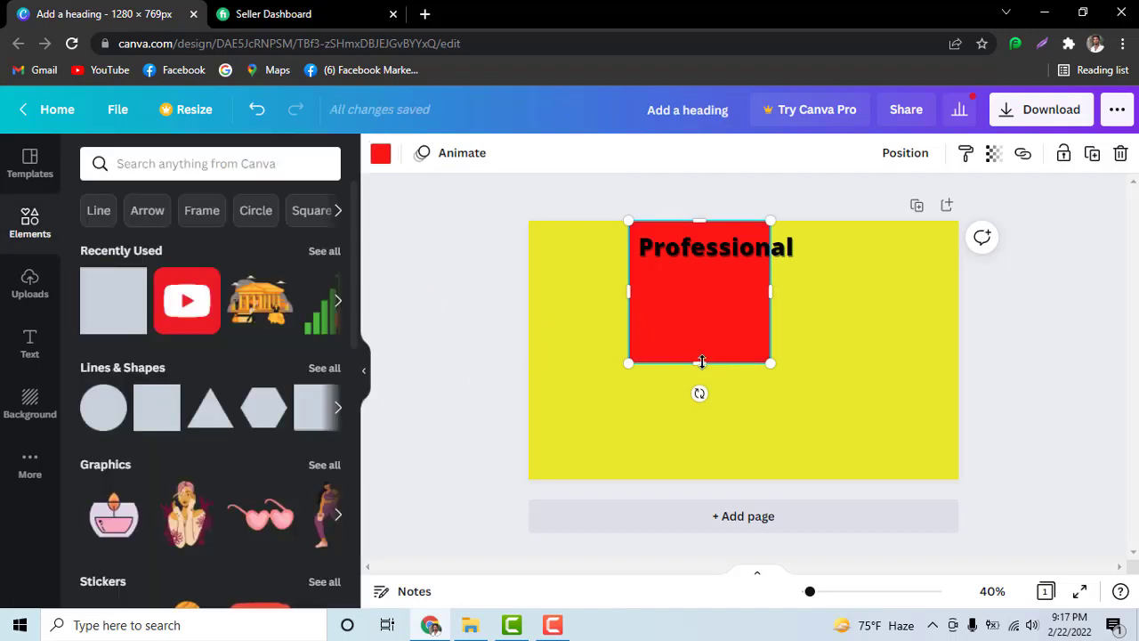
Resize the box into a strip around the heading and make it white
left_click_drag(705, 311, 716, 268)
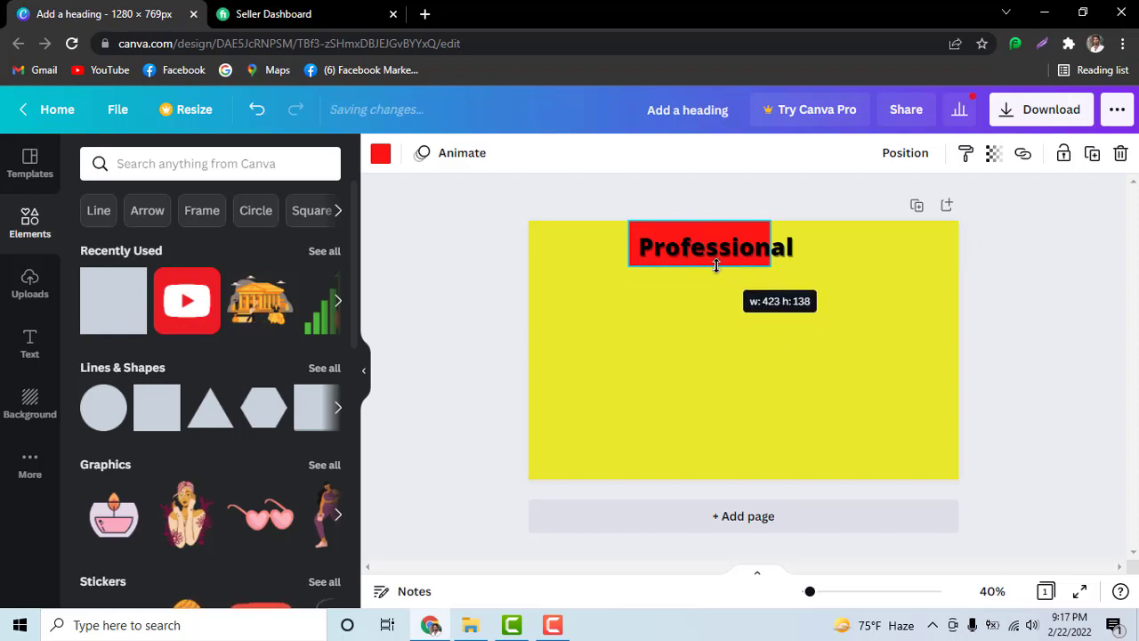
left_click_drag(716, 268, 716, 265)
mouse_move(702, 223)
left_mouse_down()
mouse_move(764, 246)
mouse_move(768, 264)
mouse_move(802, 243)
left_mouse_up()
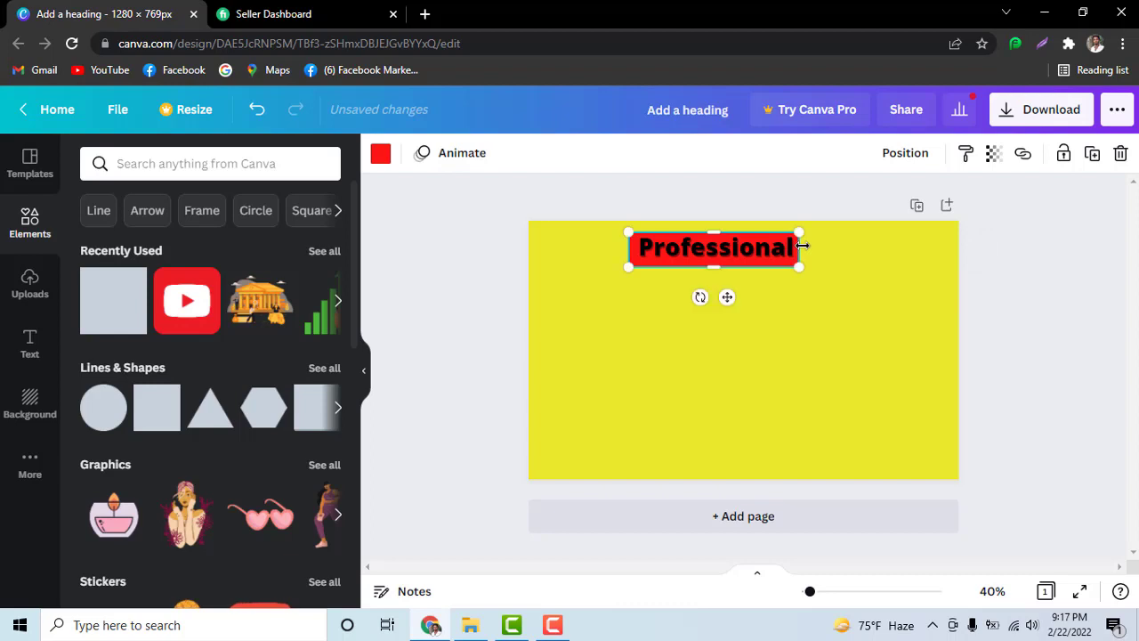
left_click(381, 154)
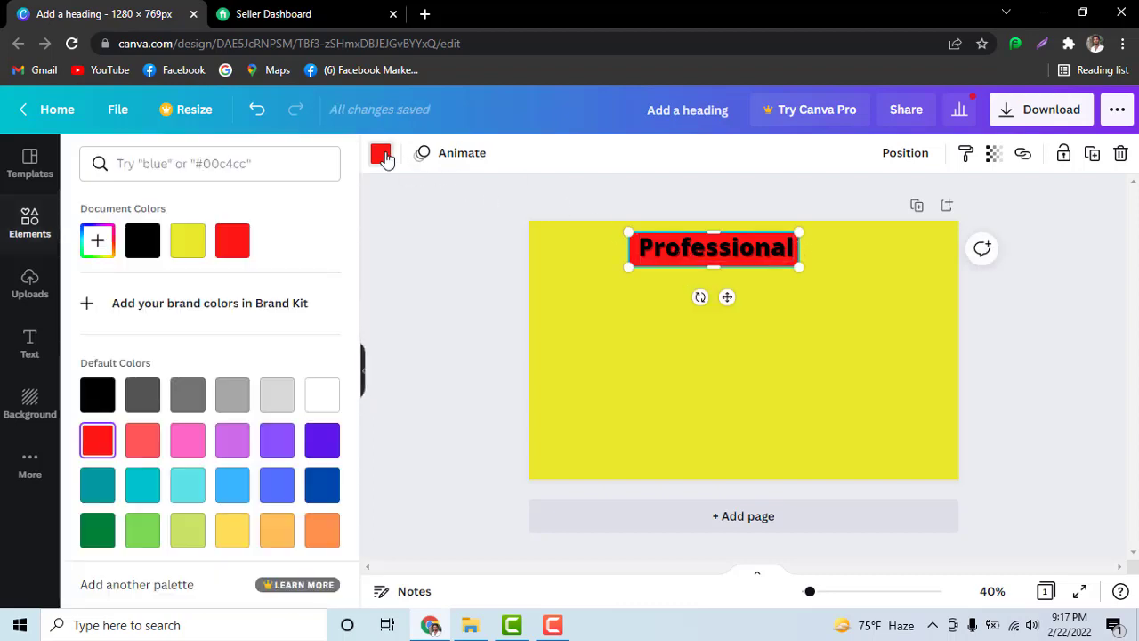
left_click(329, 406)
key("Escape")
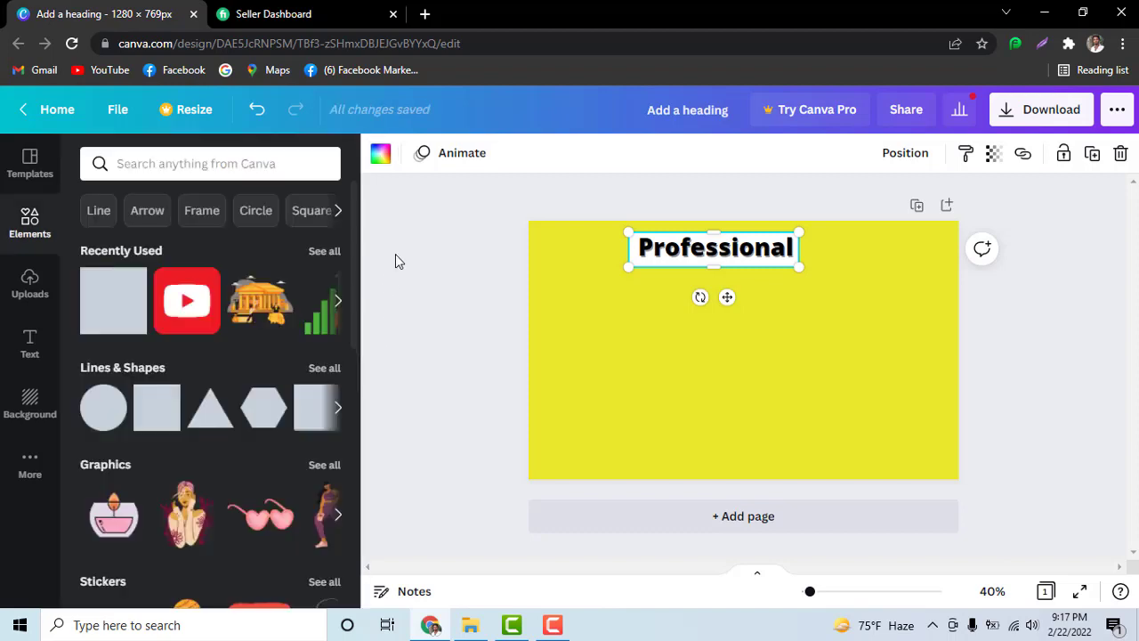
left_click(397, 256)
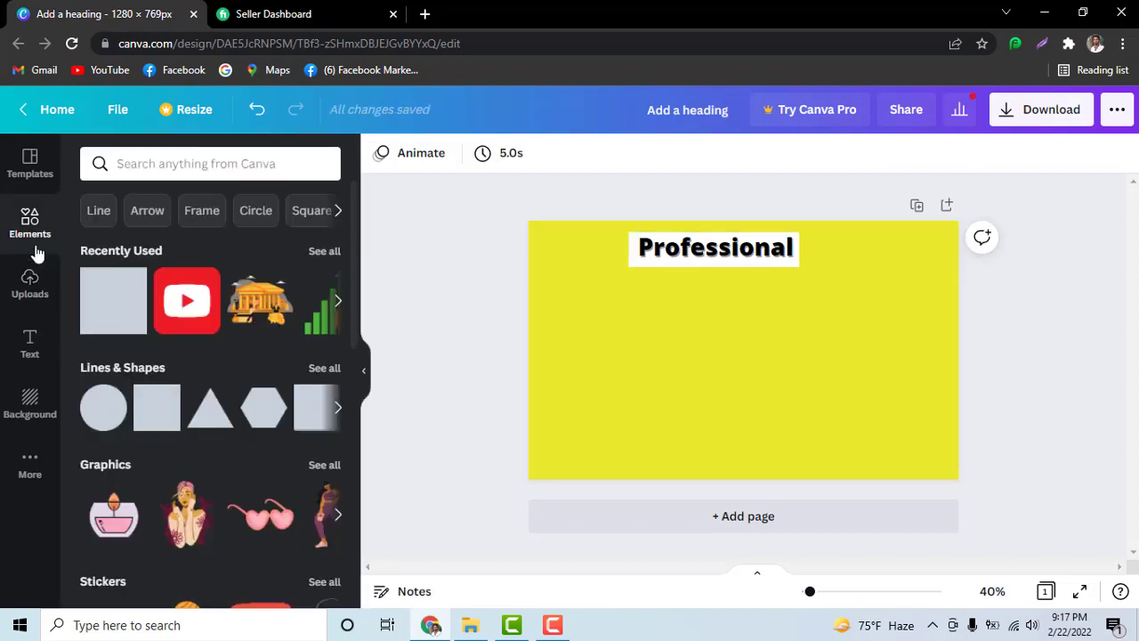
Add a second heading text box and clear its placeholder text
left_click(30, 346)
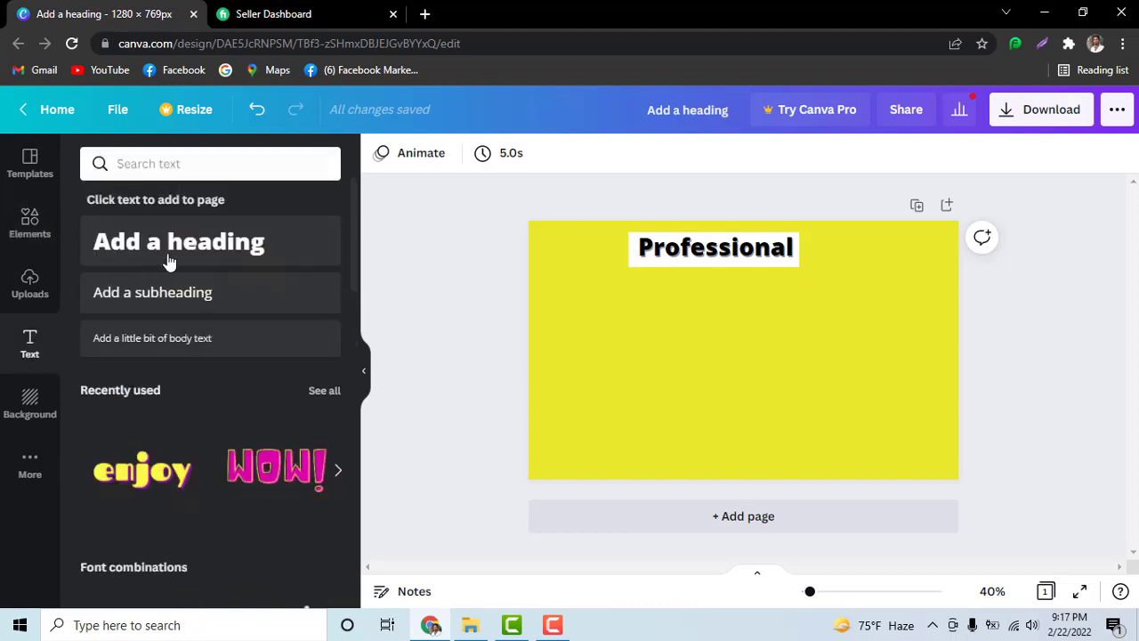
left_click(256, 244)
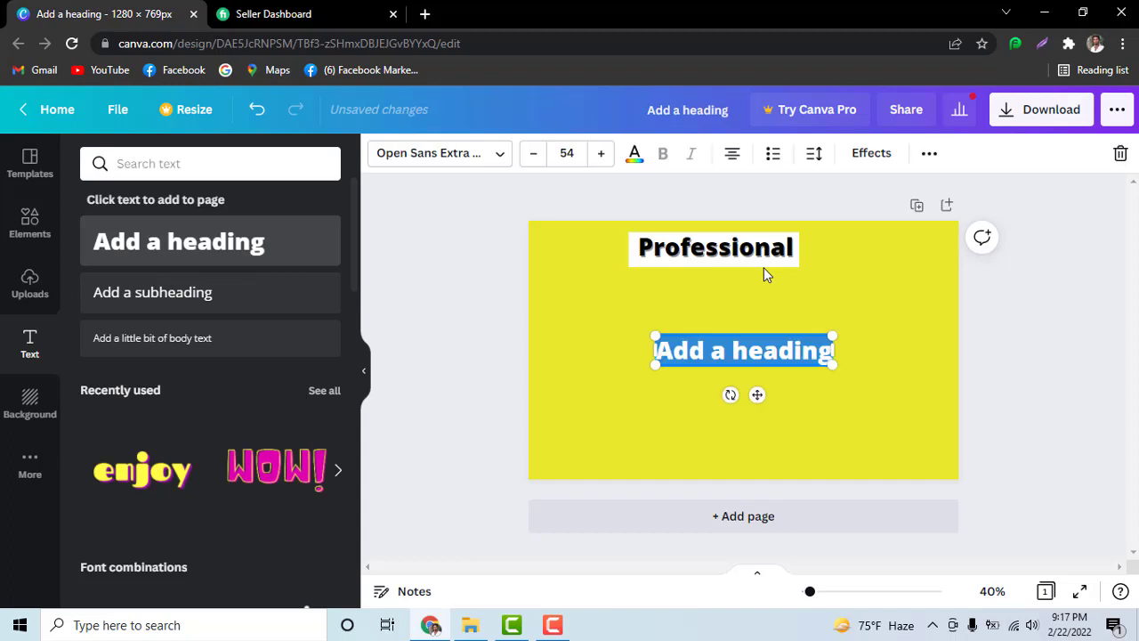
left_click(829, 351)
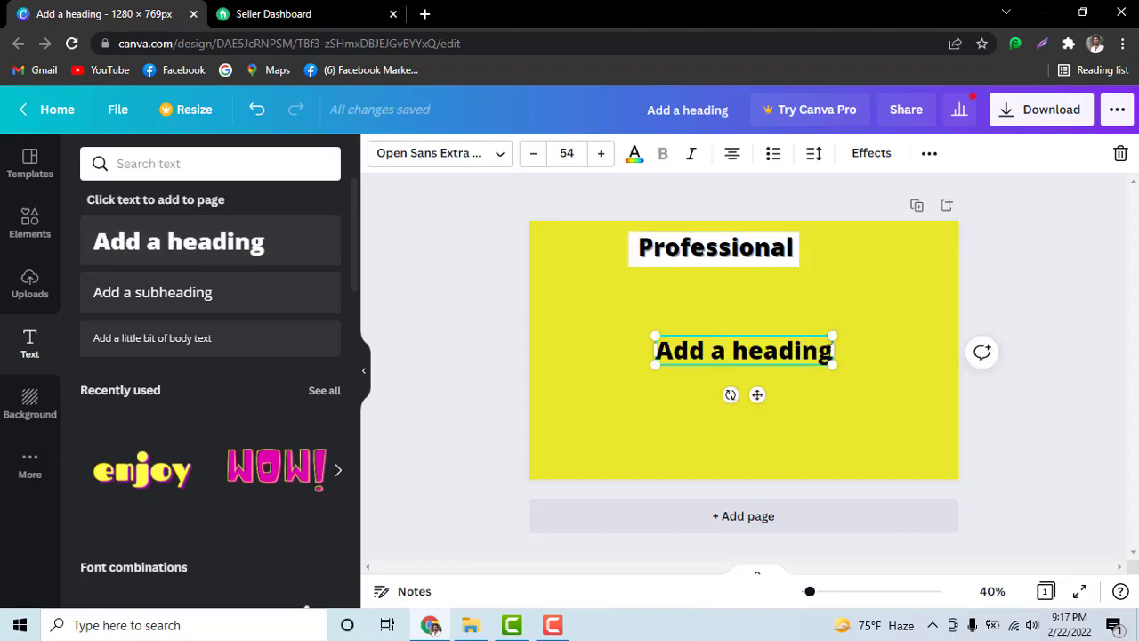
key("BackSpace")
key("BackSpace")
key("BackSpace")
key("BackSpace")
key("BackSpace")
key("BackSpace")
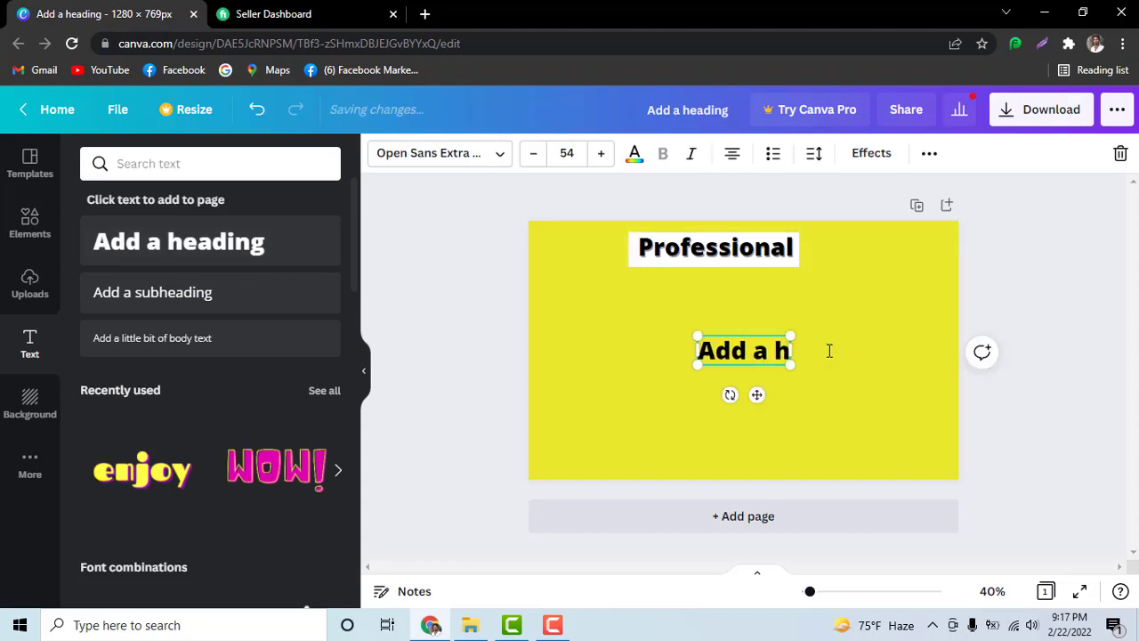
key("BackSpace")
key("BackSpace")
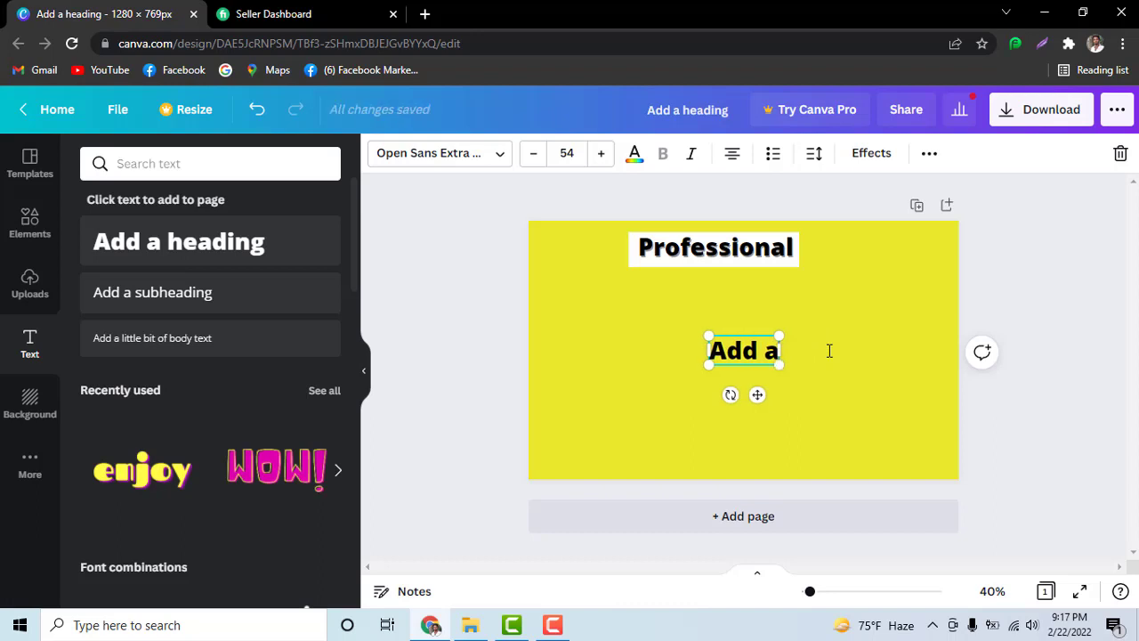
key("BackSpace")
key("BackSpace")
key("BackSpace")
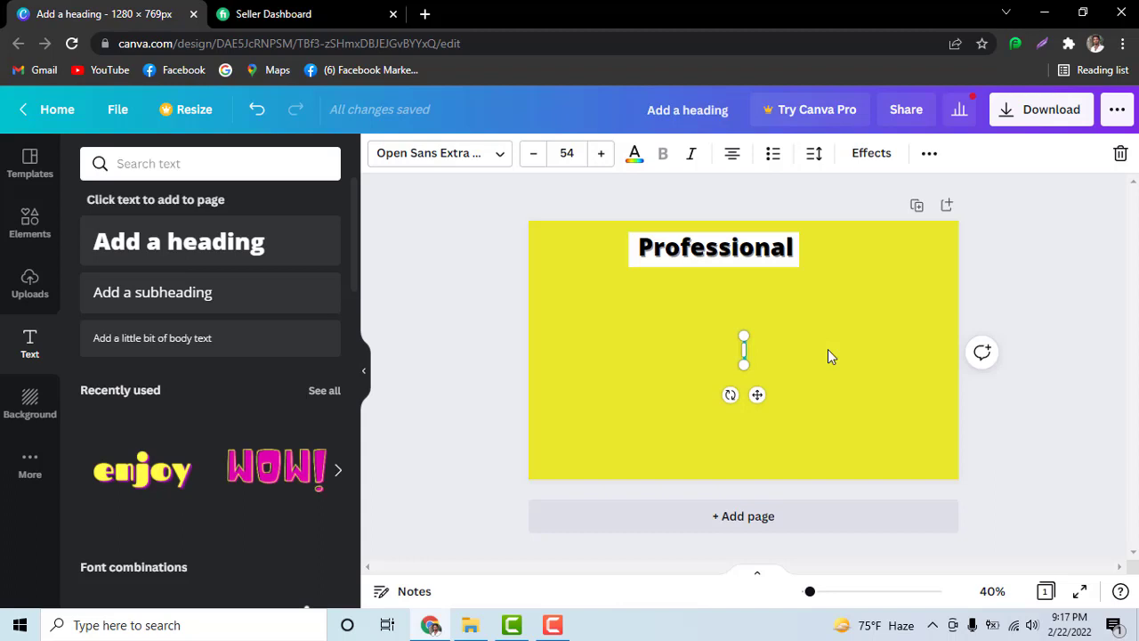
Type 'Youtube channel create' with 'create' broken onto a second line
type("Youu")
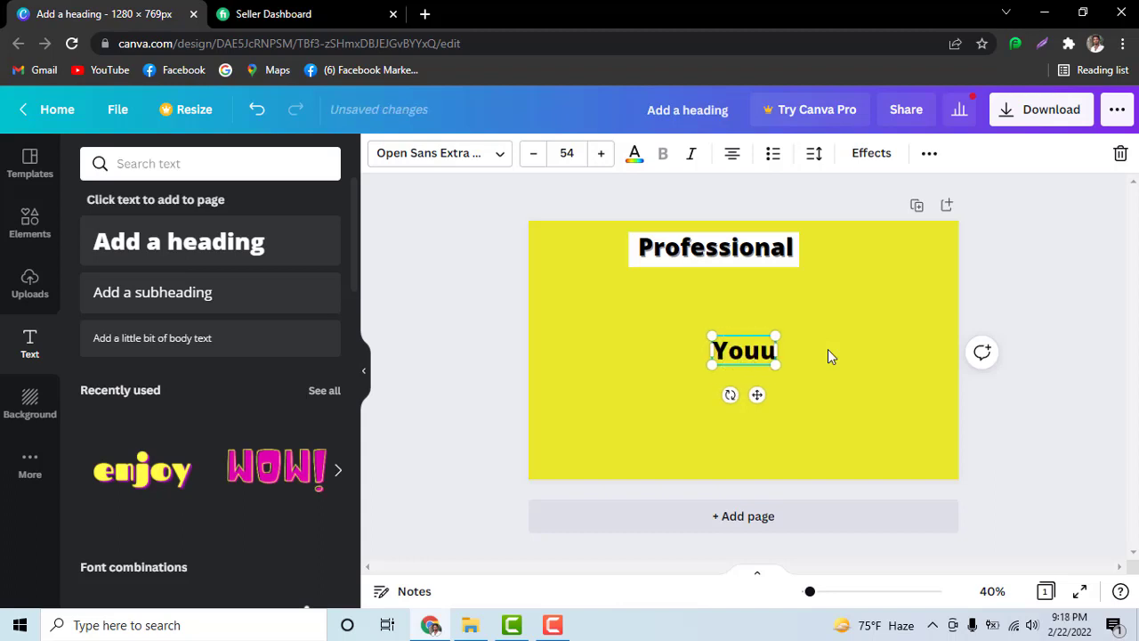
type("tbe")
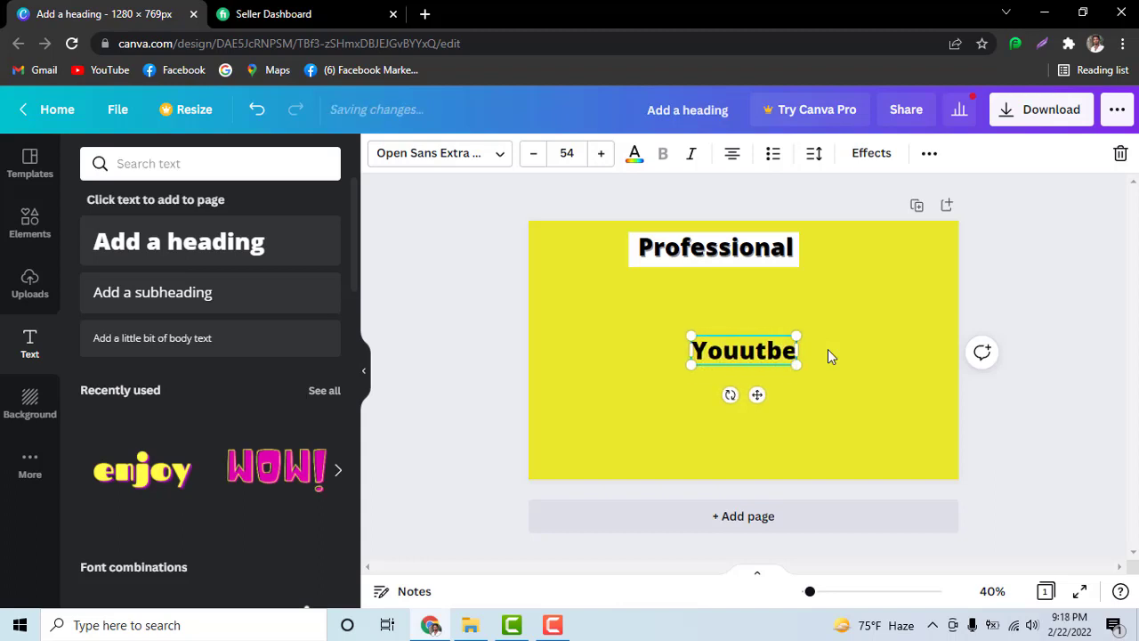
key("BackSpace")
key("BackSpace")
key("BackSpace")
key("BackSpace")
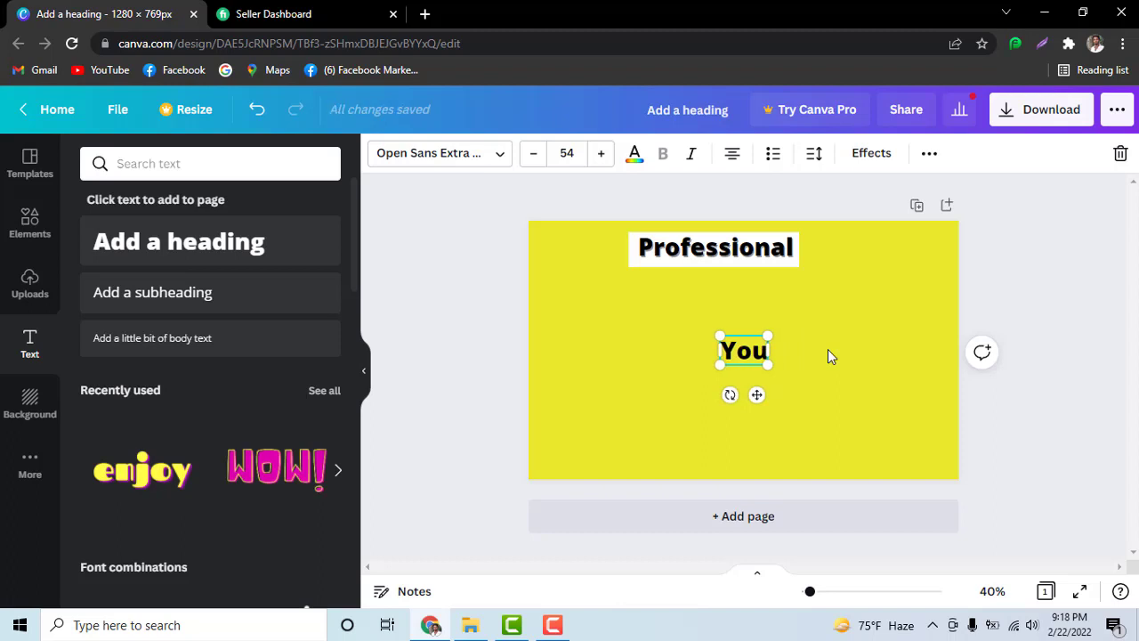
type("tube")
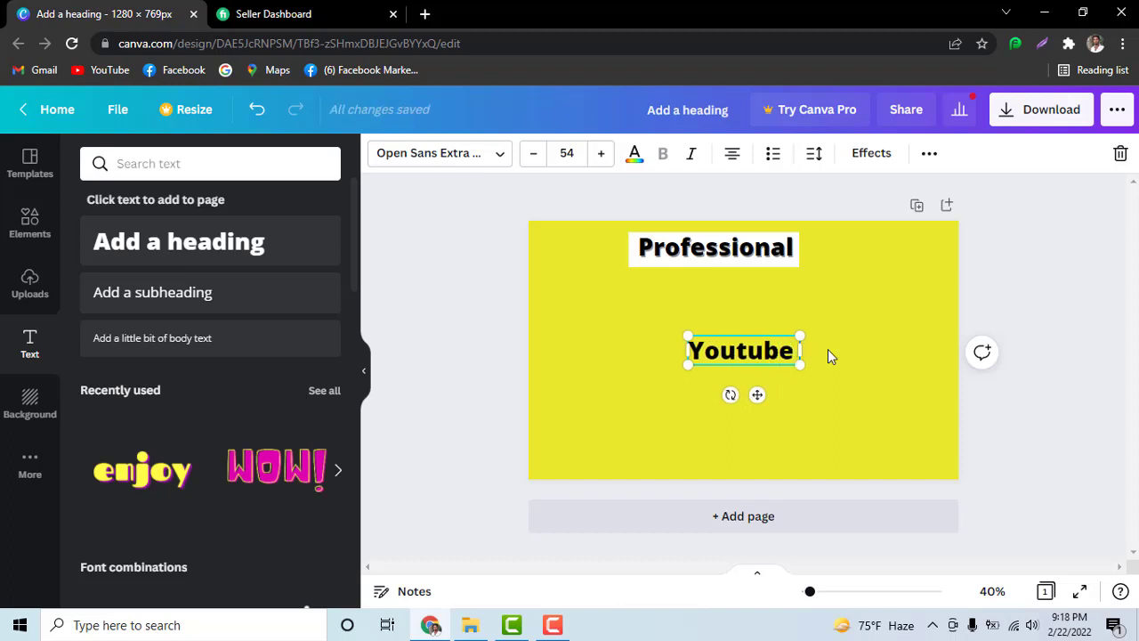
type(" chann")
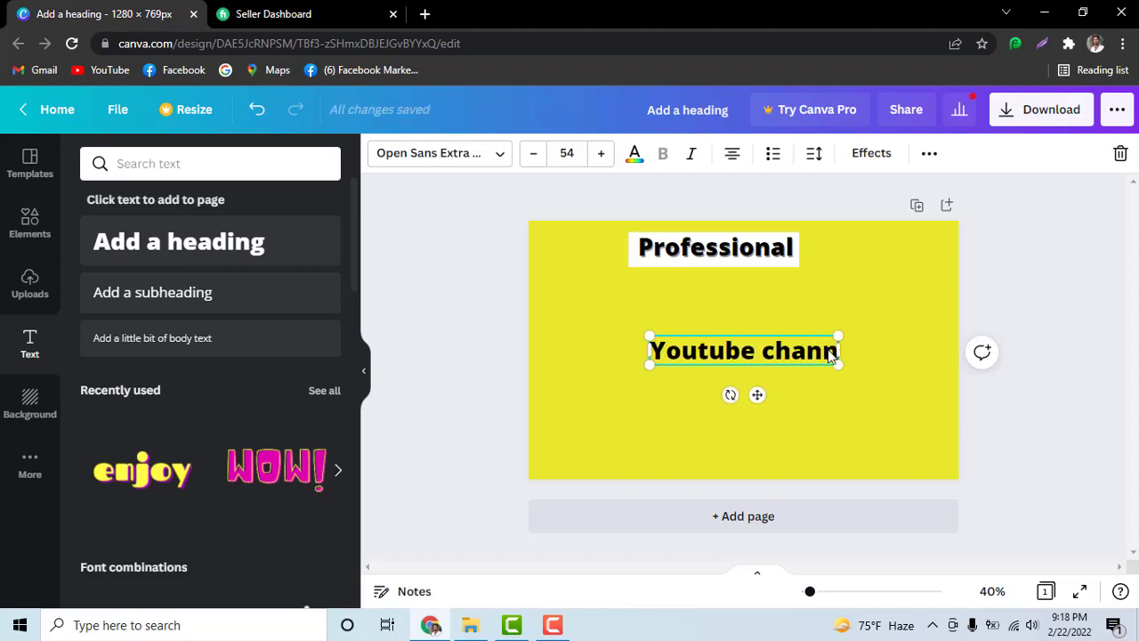
type("el")
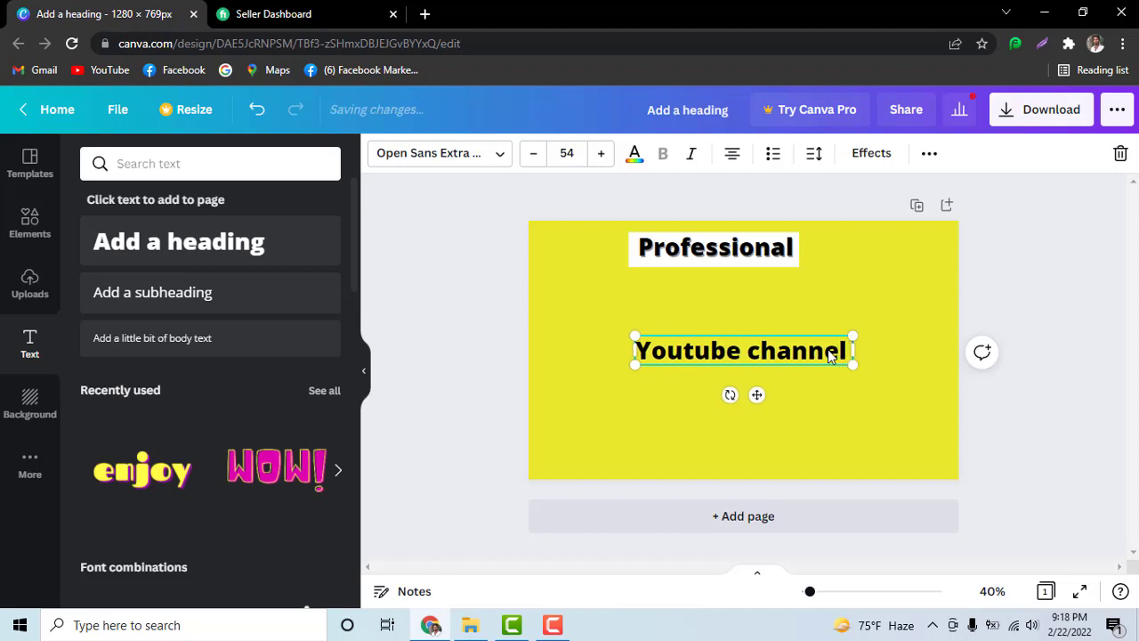
type(" c")
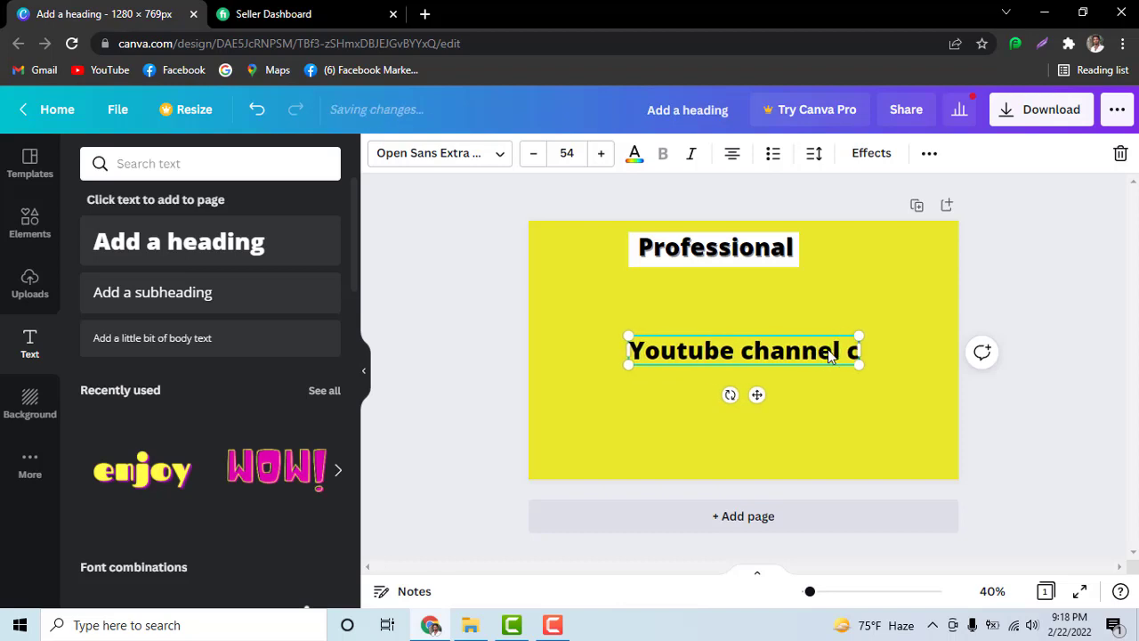
type("reate")
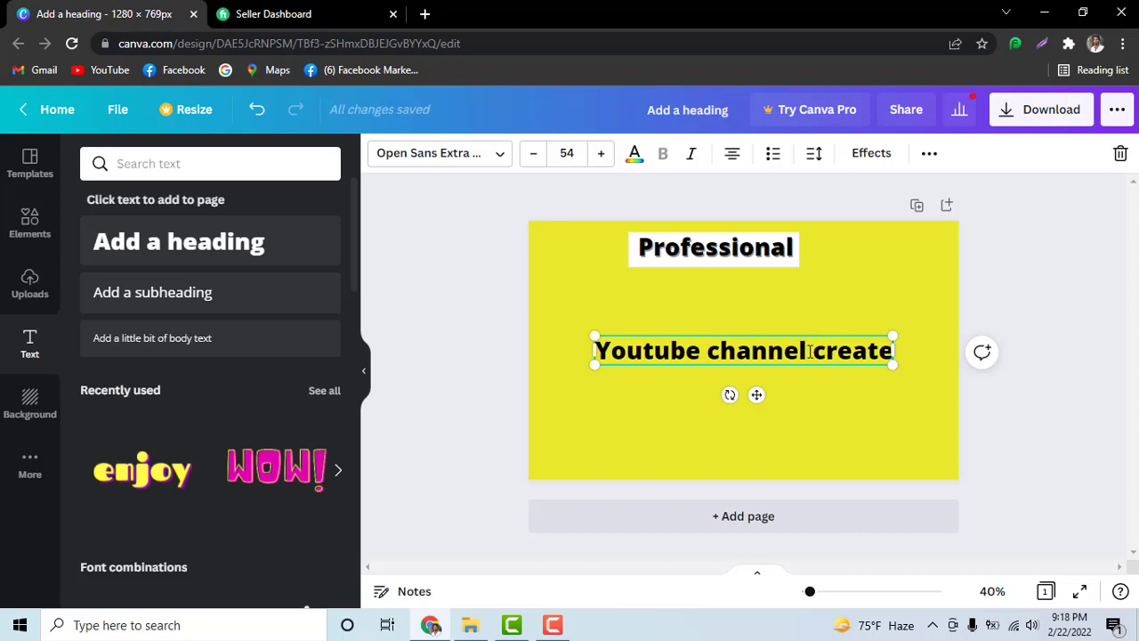
left_click(810, 352)
key("Return")
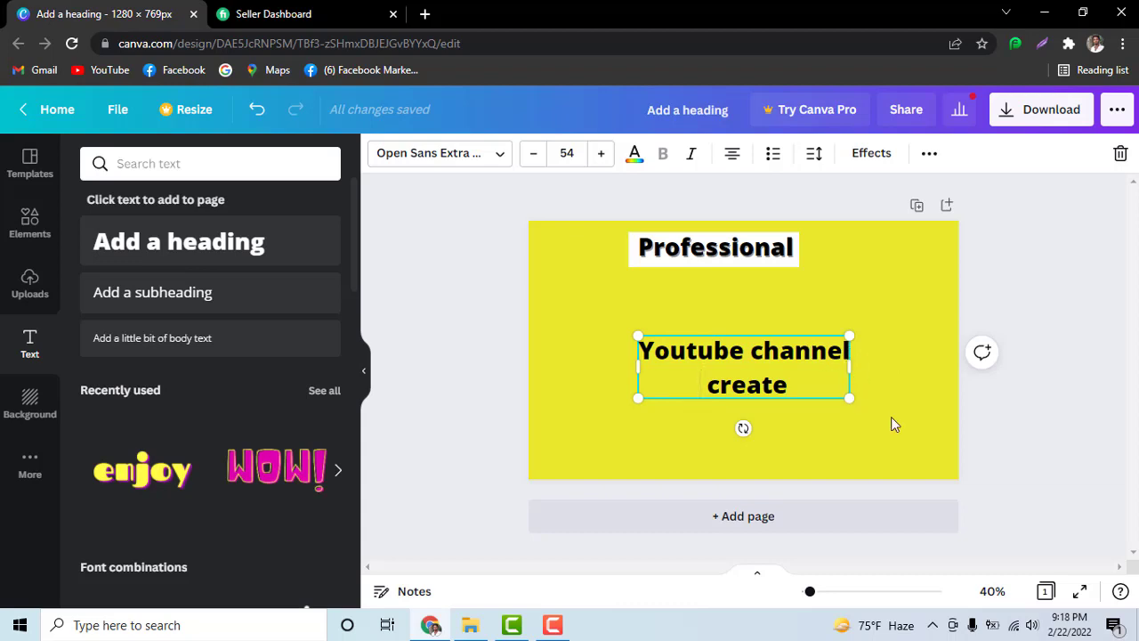
Move the 'YouTube channel create' text under Professional and enlarge it to size 88.8
left_click(892, 424)
left_click_drag(783, 356, 760, 309)
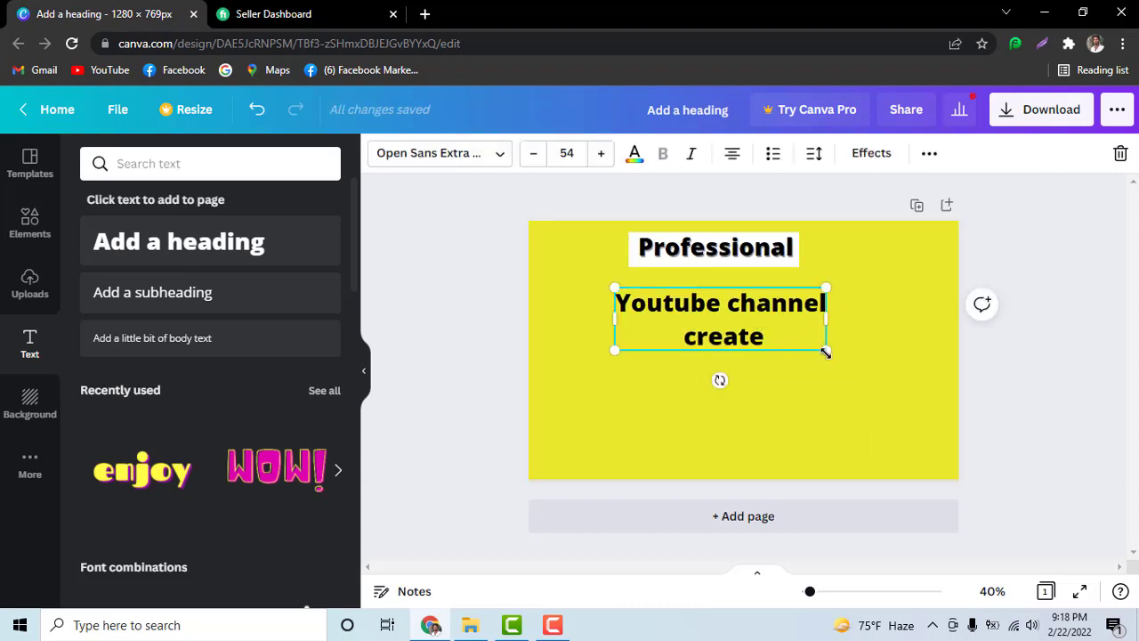
left_click_drag(826, 352, 899, 395)
left_click(903, 343)
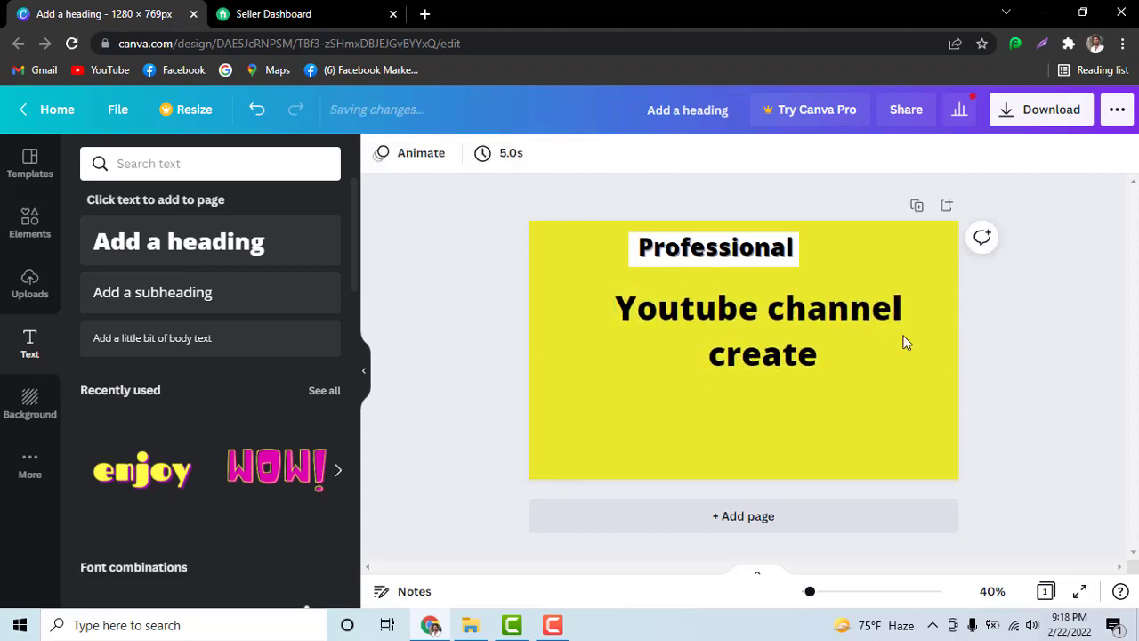
left_click_drag(861, 343, 831, 341)
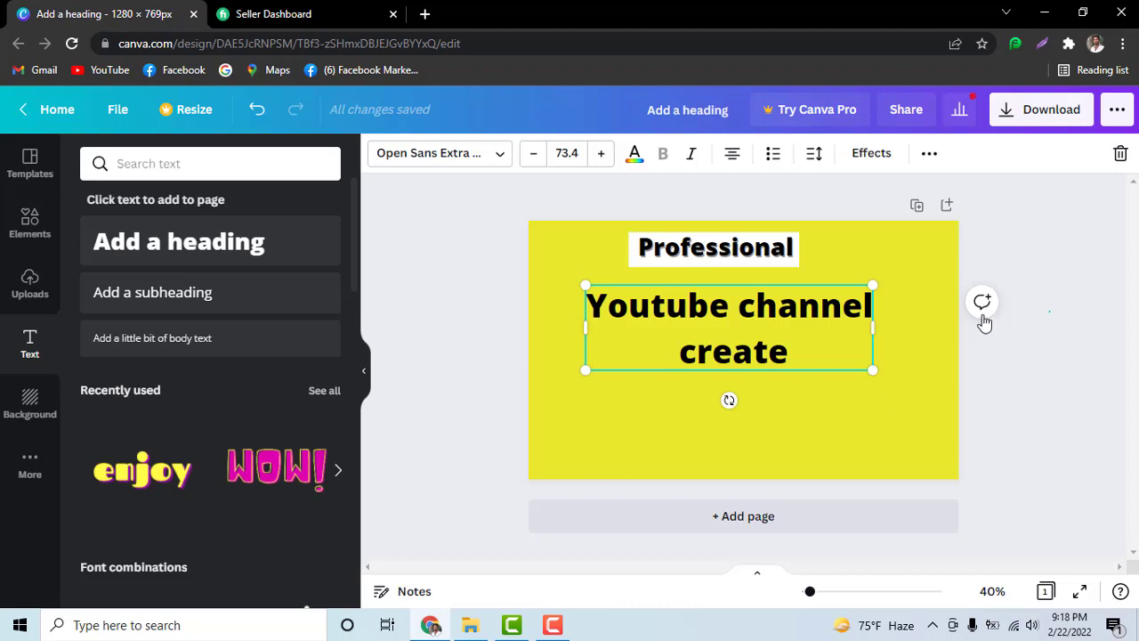
left_click(917, 333)
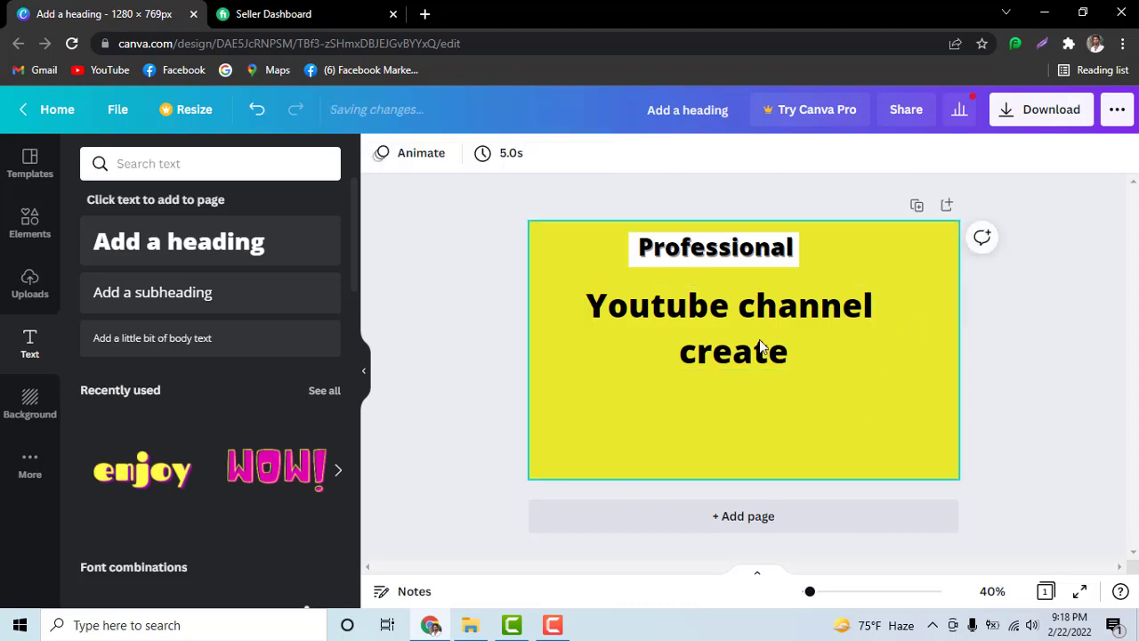
left_click(872, 370)
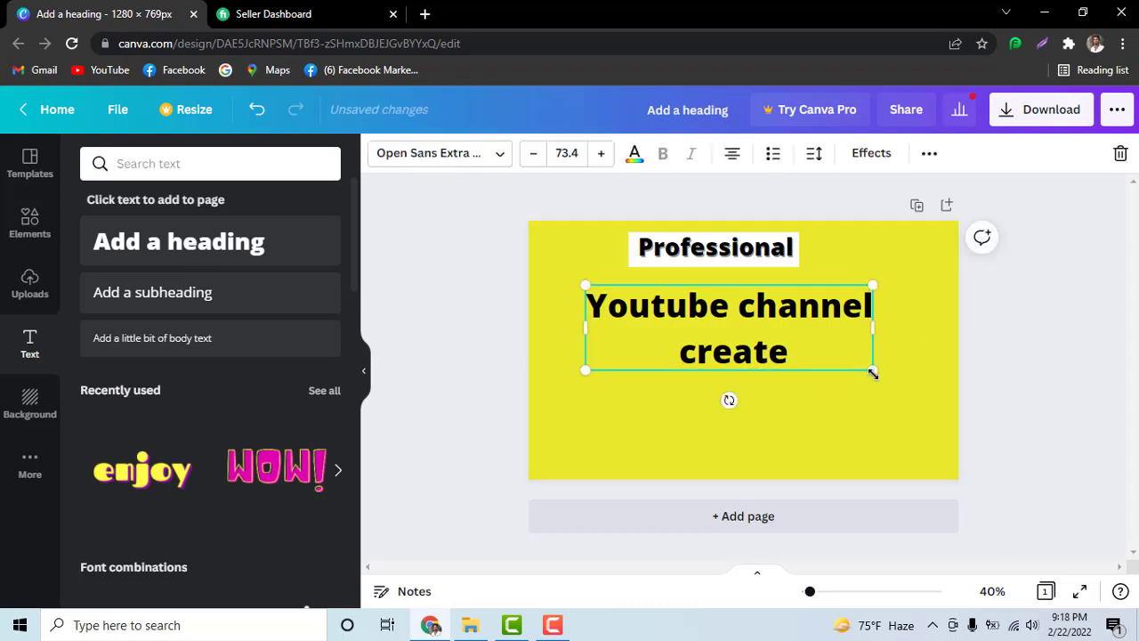
left_click_drag(897, 381, 933, 405)
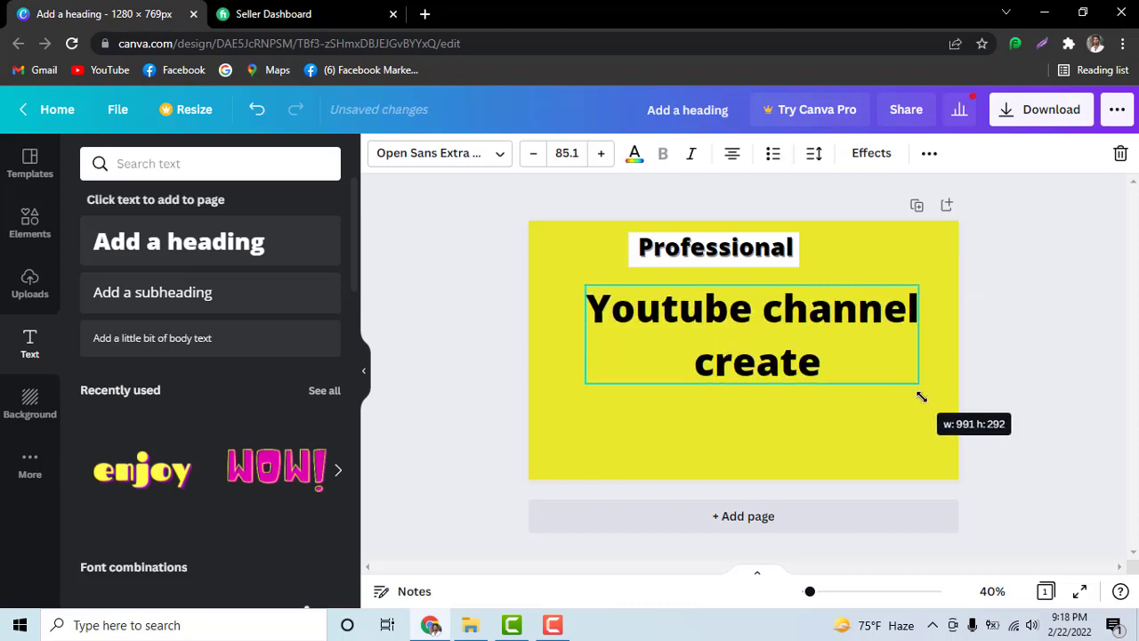
left_click(1007, 317)
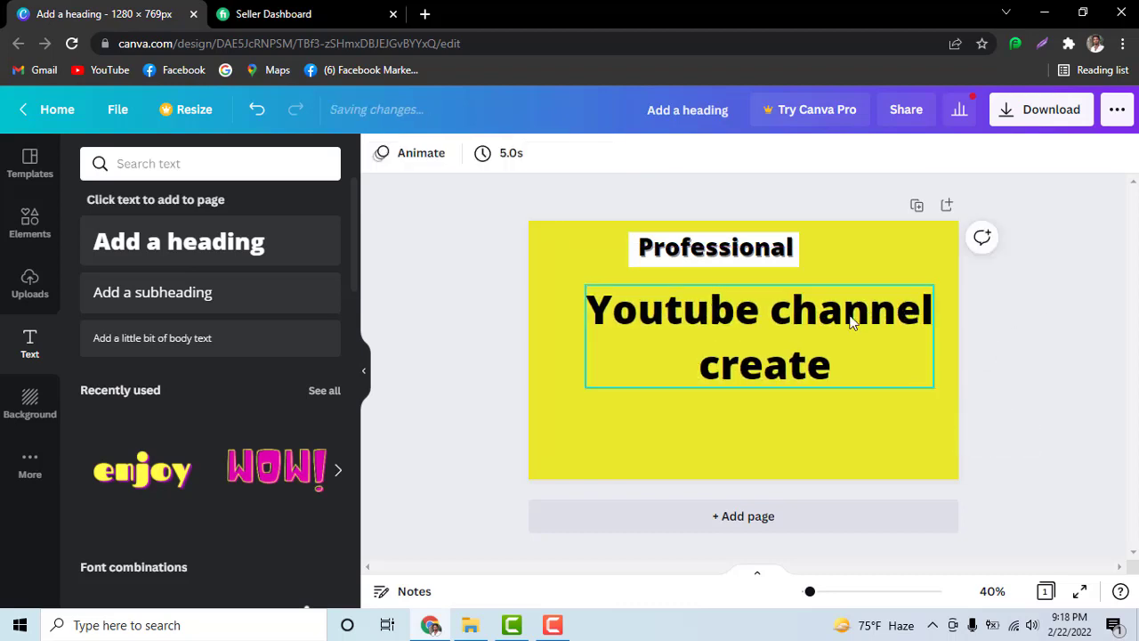
mouse_move(837, 326)
left_mouse_down()
mouse_move(813, 319)
mouse_move(820, 311)
left_mouse_up()
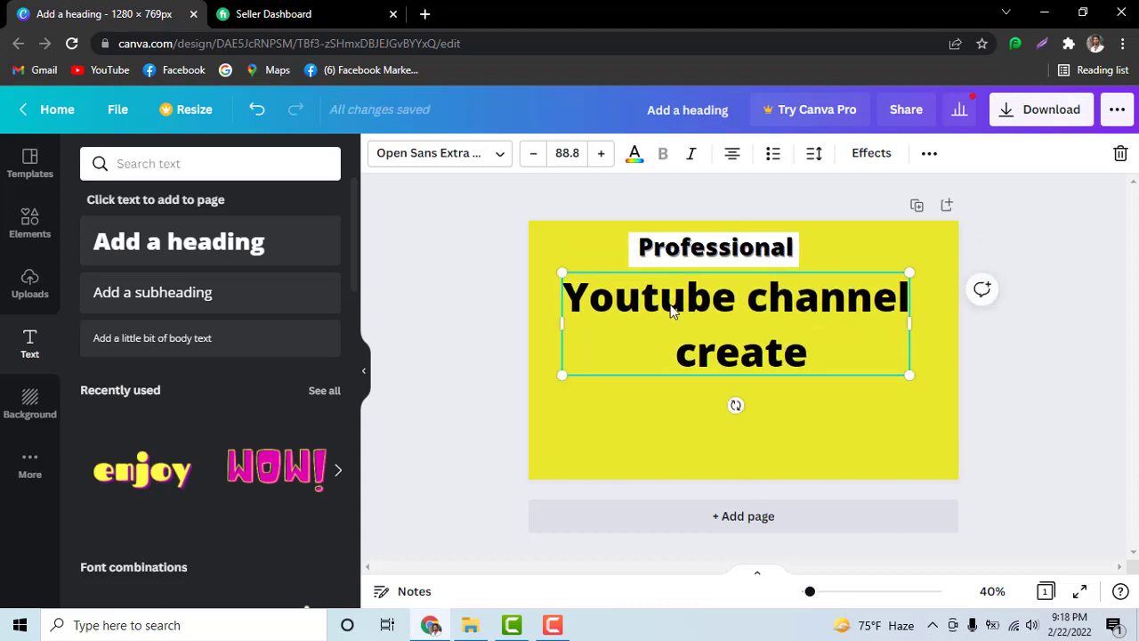
Correct 'Youtube' to 'YouTube' with a capital T
left_click(694, 295)
key("BackSpace")
type("T")
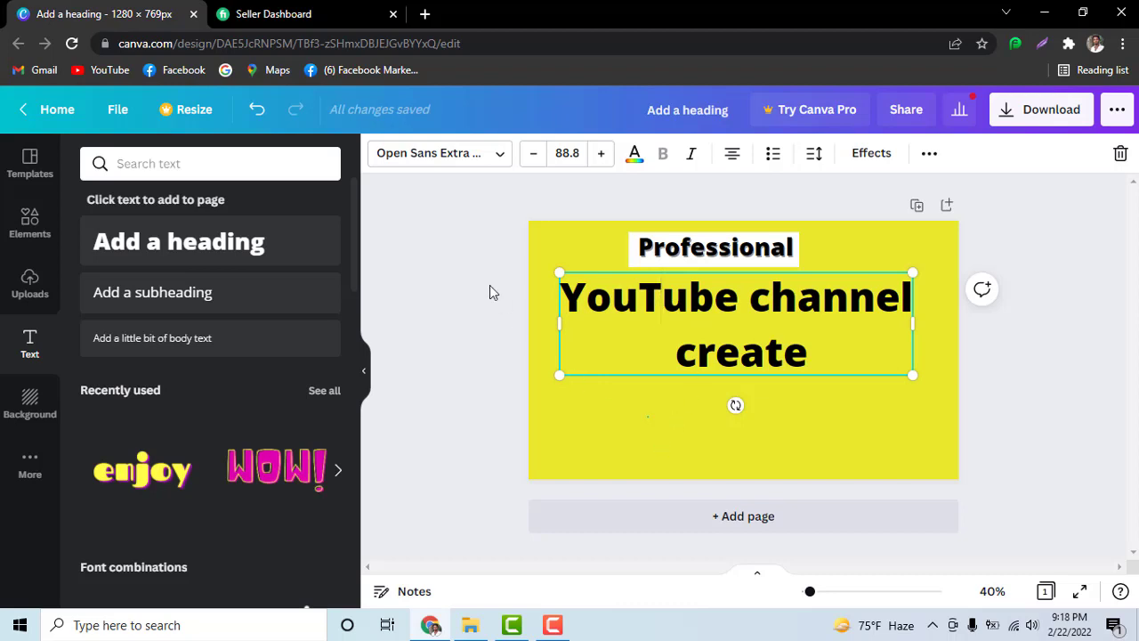
left_click(474, 268)
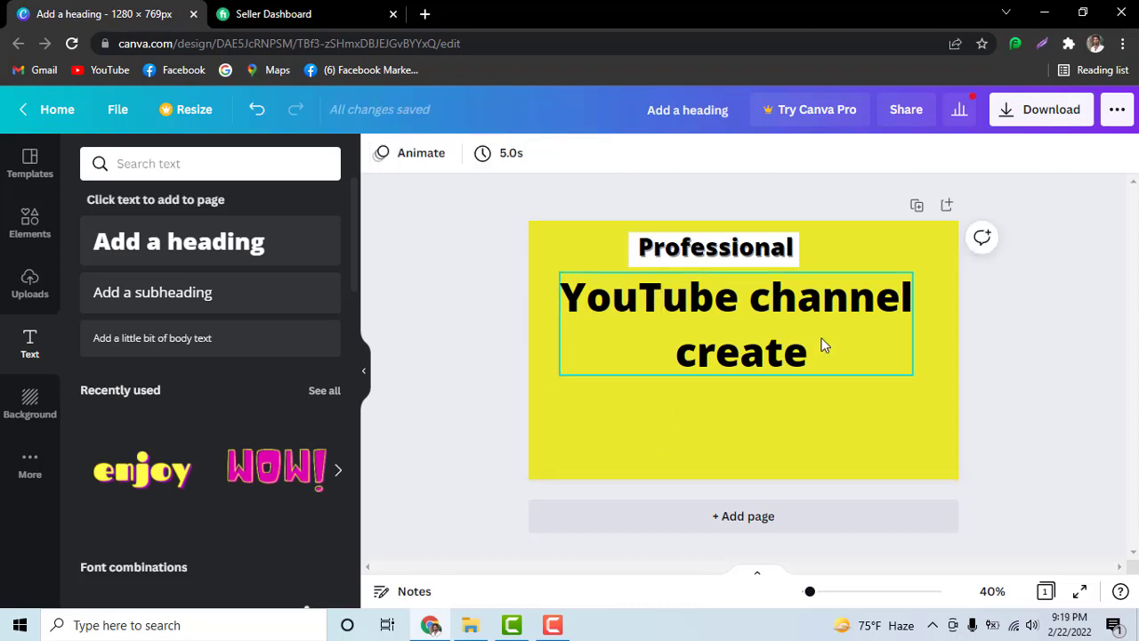
left_click(743, 324)
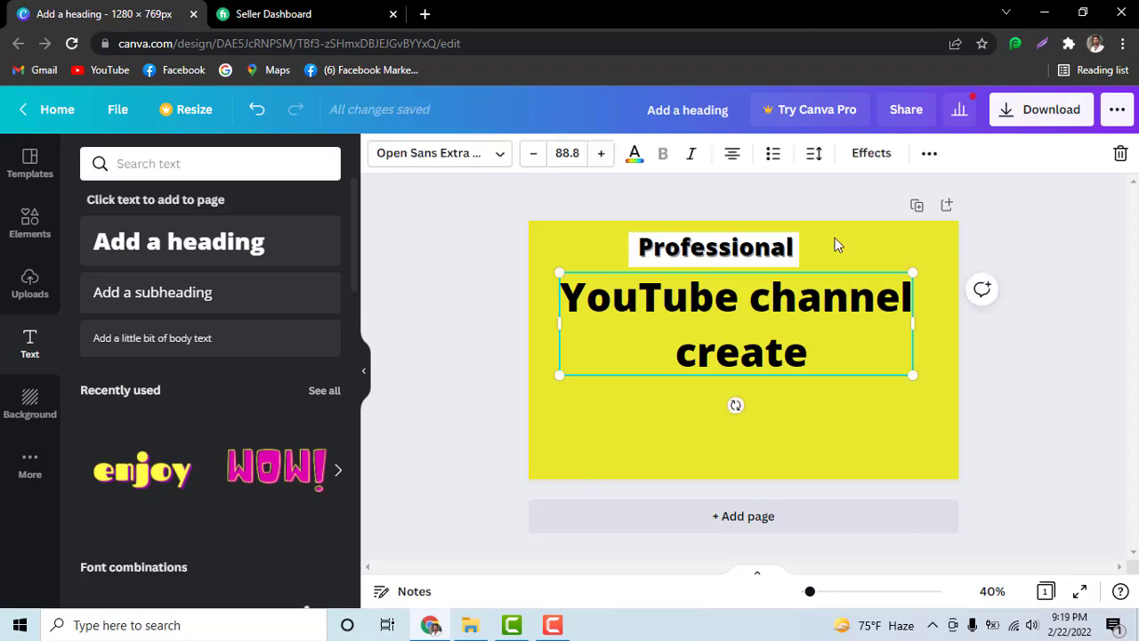
Give the YouTube channel create text the Lift shadow effect at intensity 50
left_click(865, 158)
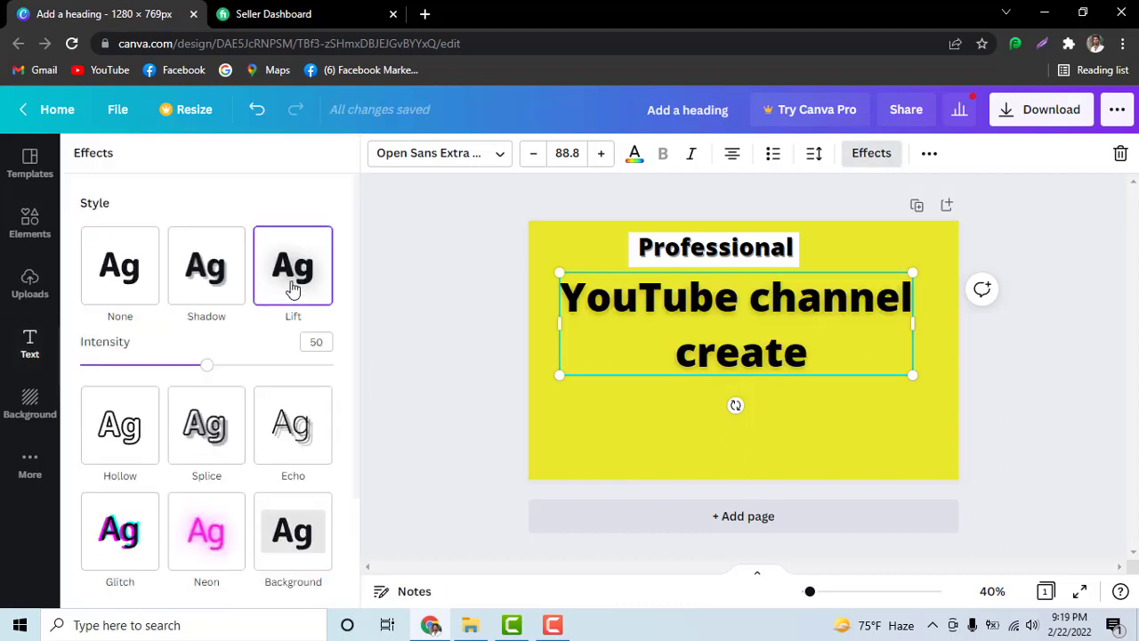
left_click(202, 274)
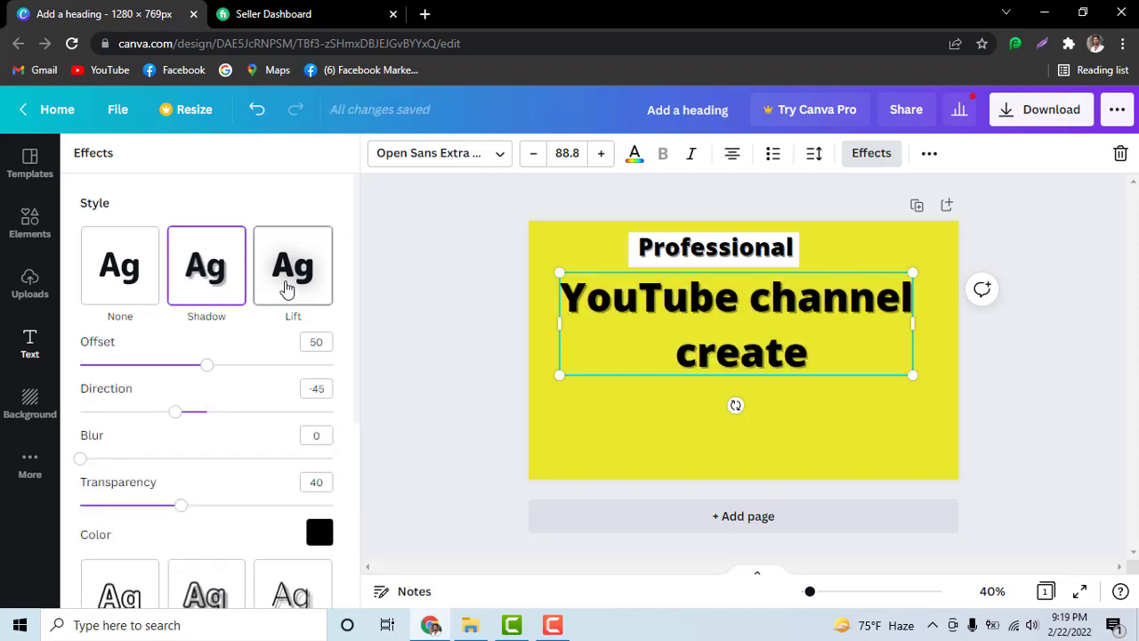
left_click(287, 288)
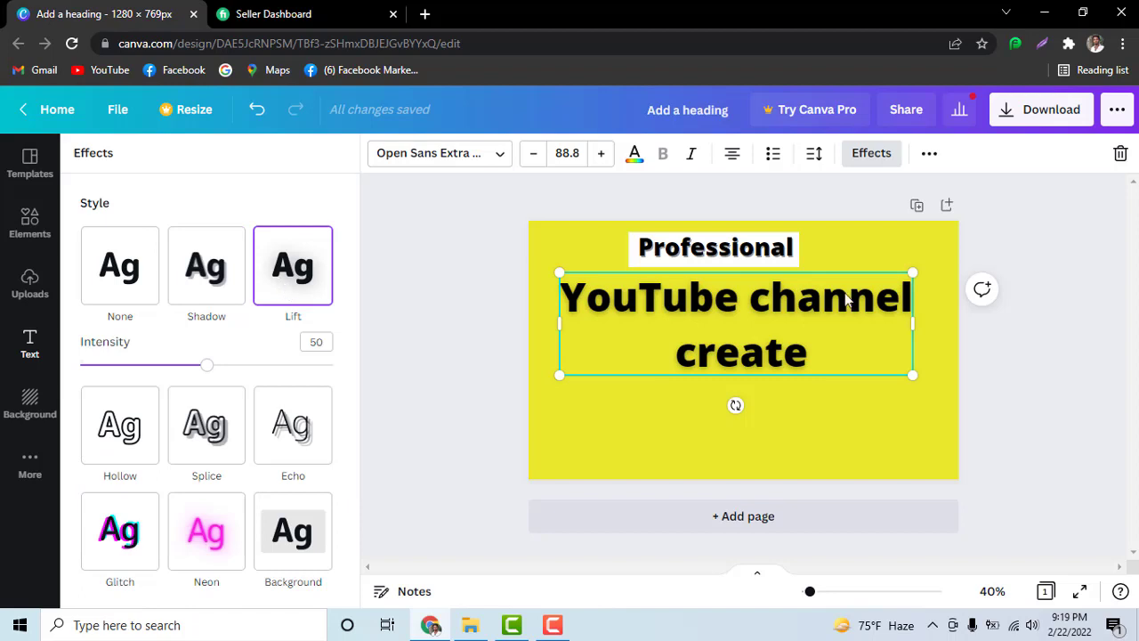
key("Escape")
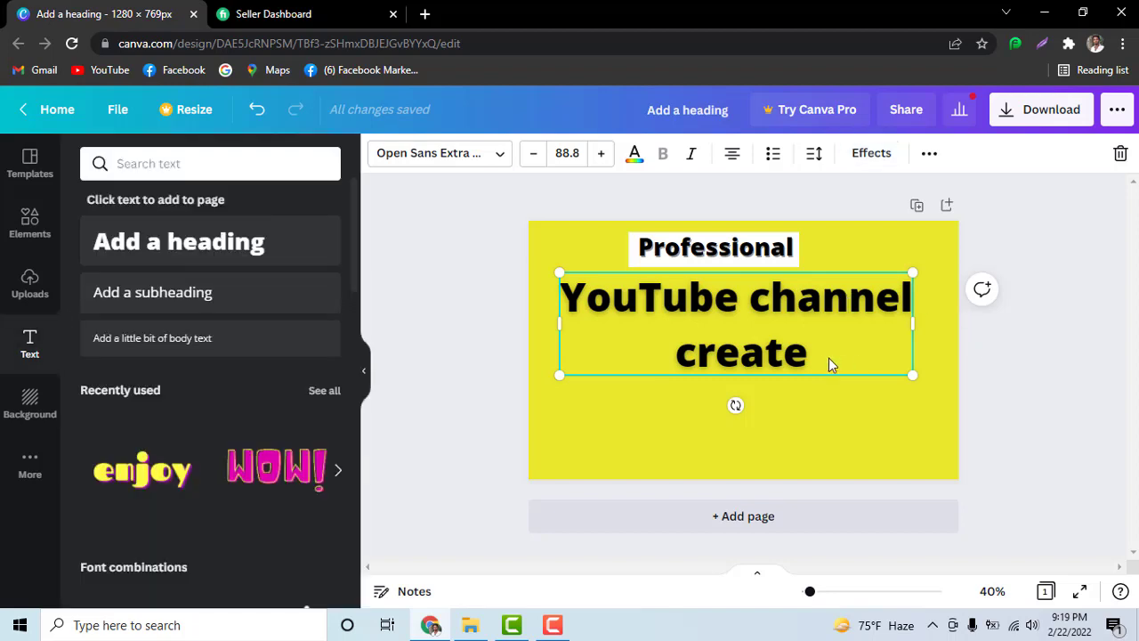
left_click(406, 261)
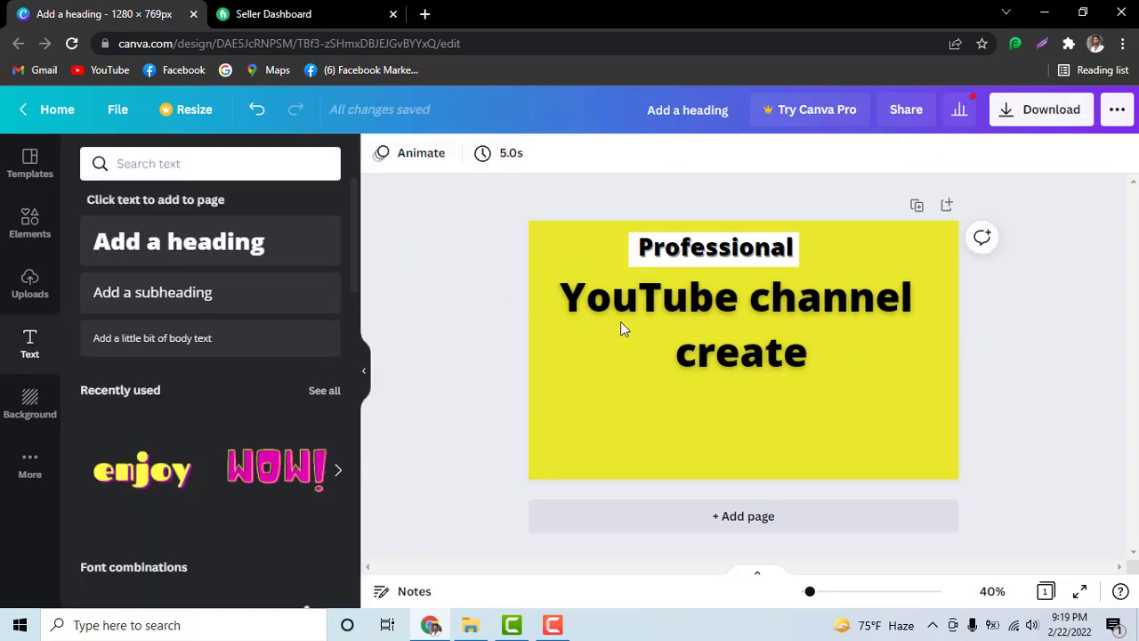
Add the grey square from Elements and resize it to 1,082 × 286 over the text
left_click(27, 233)
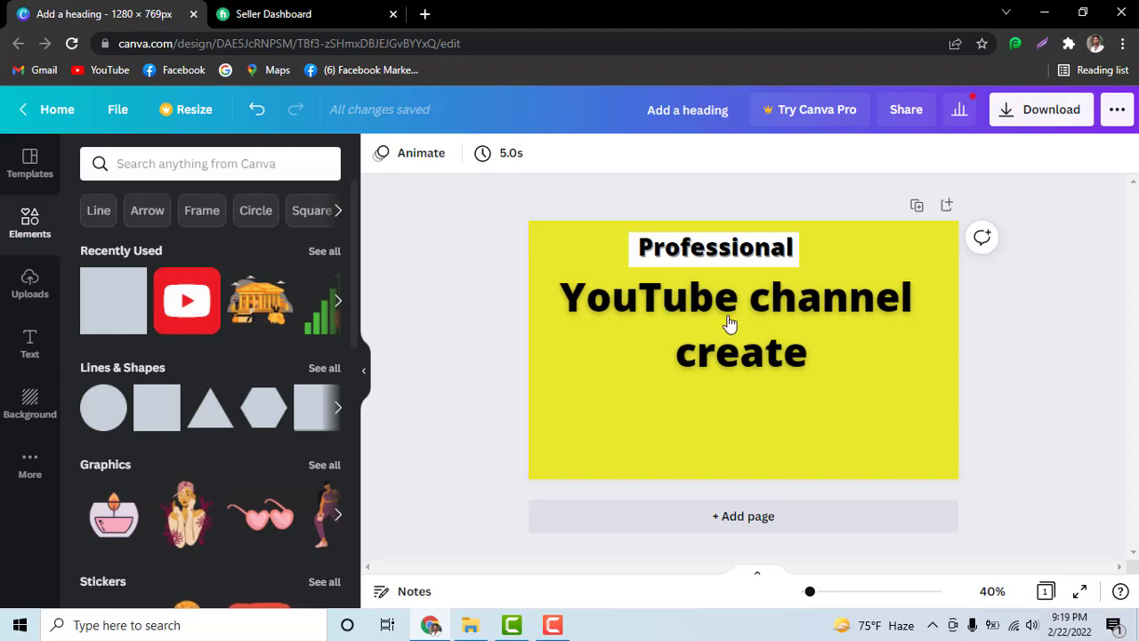
left_click_drag(113, 301, 730, 322)
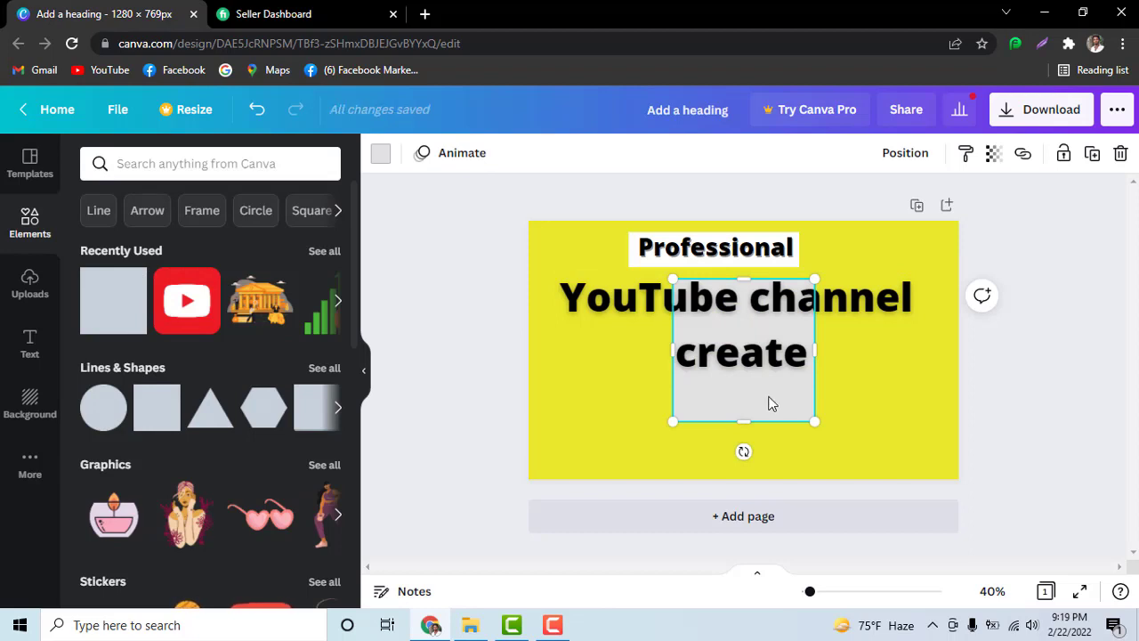
mouse_move(770, 403)
left_mouse_down()
mouse_move(647, 385)
mouse_move(644, 399)
left_mouse_up()
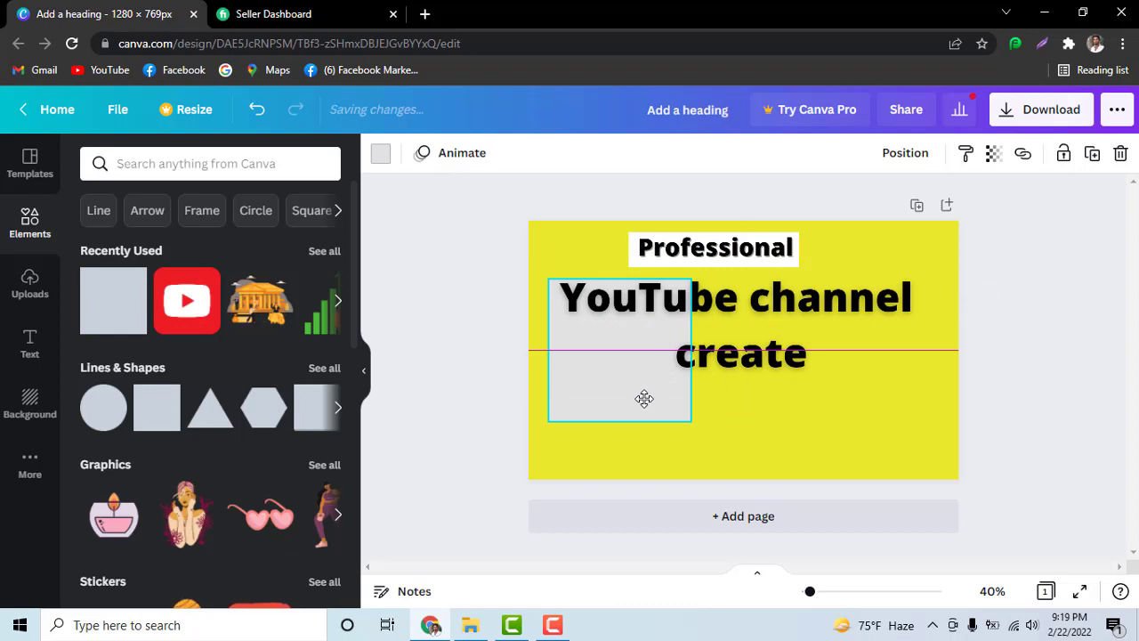
left_click_drag(843, 338, 914, 321)
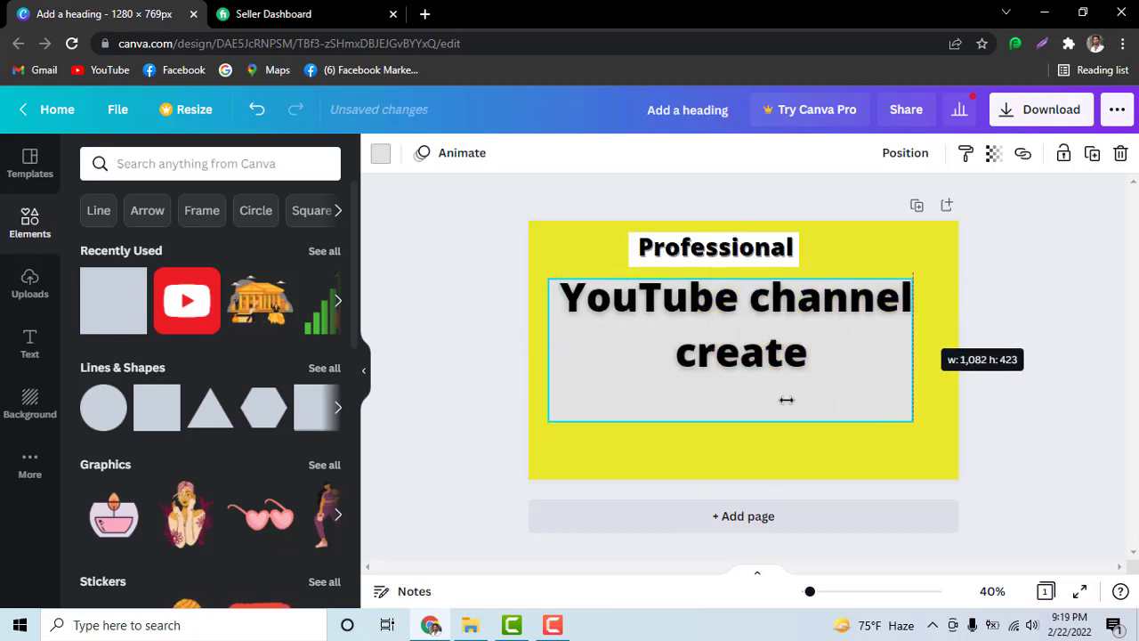
left_click_drag(746, 383, 746, 379)
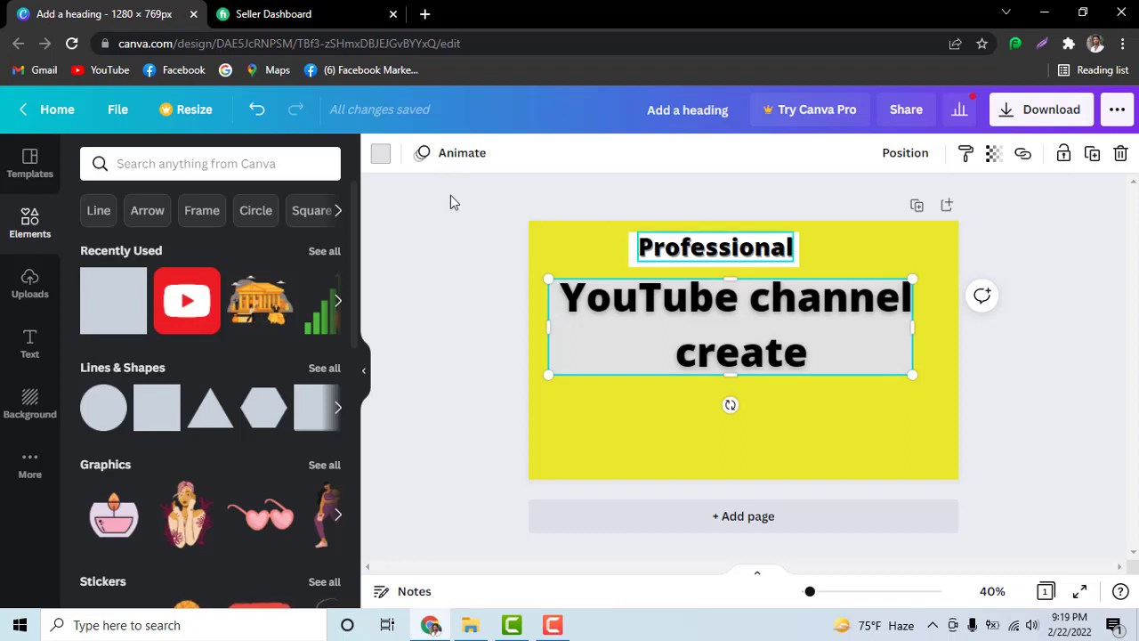
Fill the box behind the text with black
left_click(382, 155)
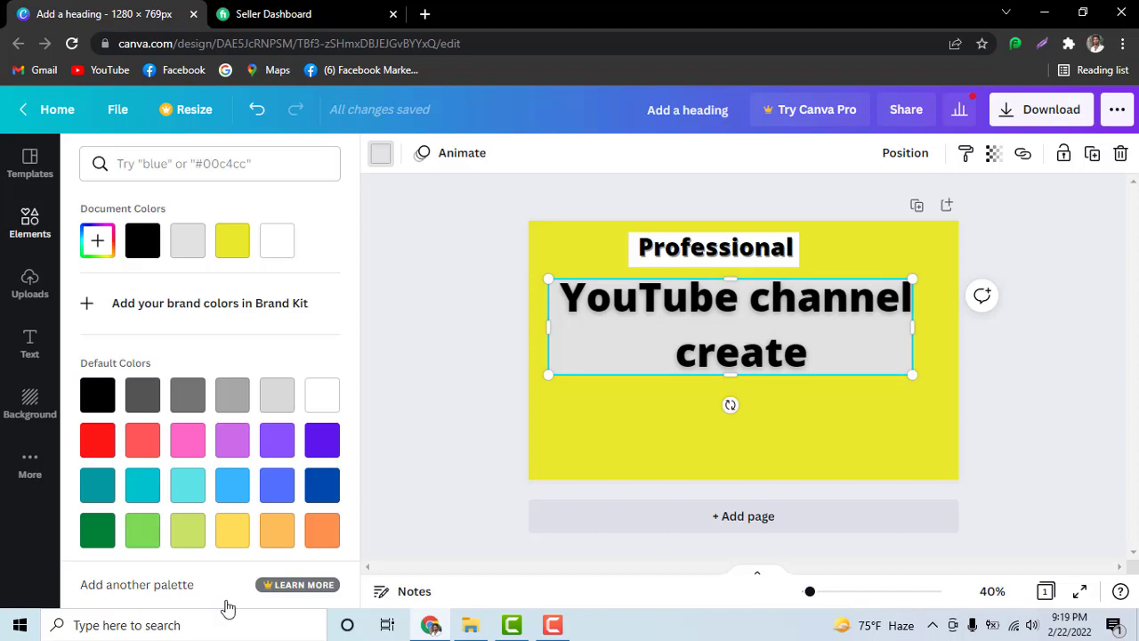
left_click(98, 396)
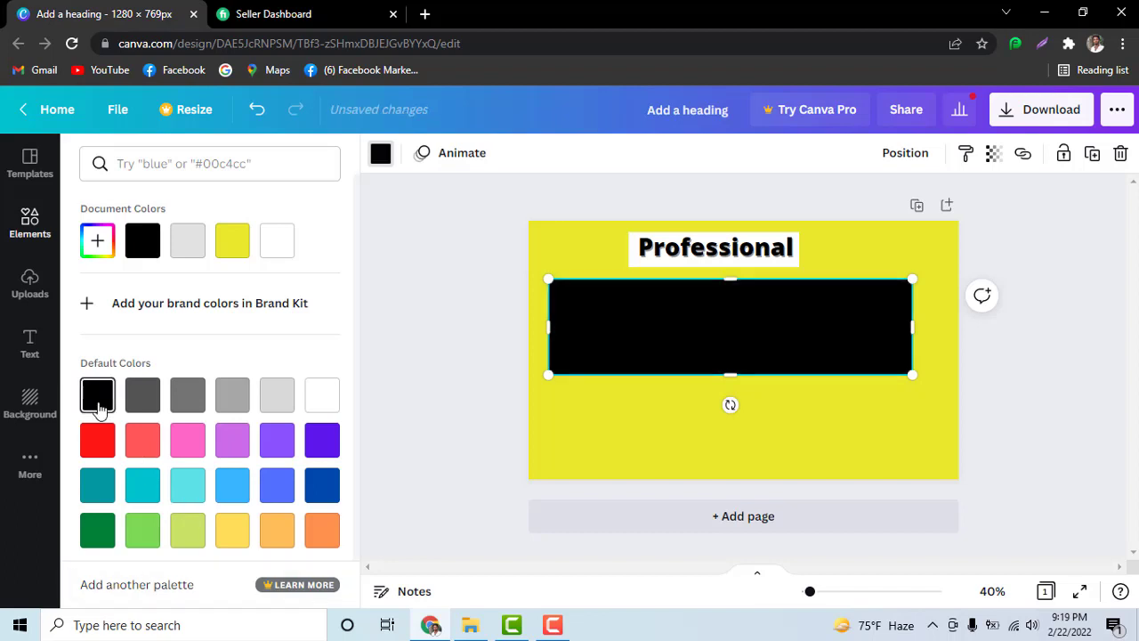
left_click(407, 373)
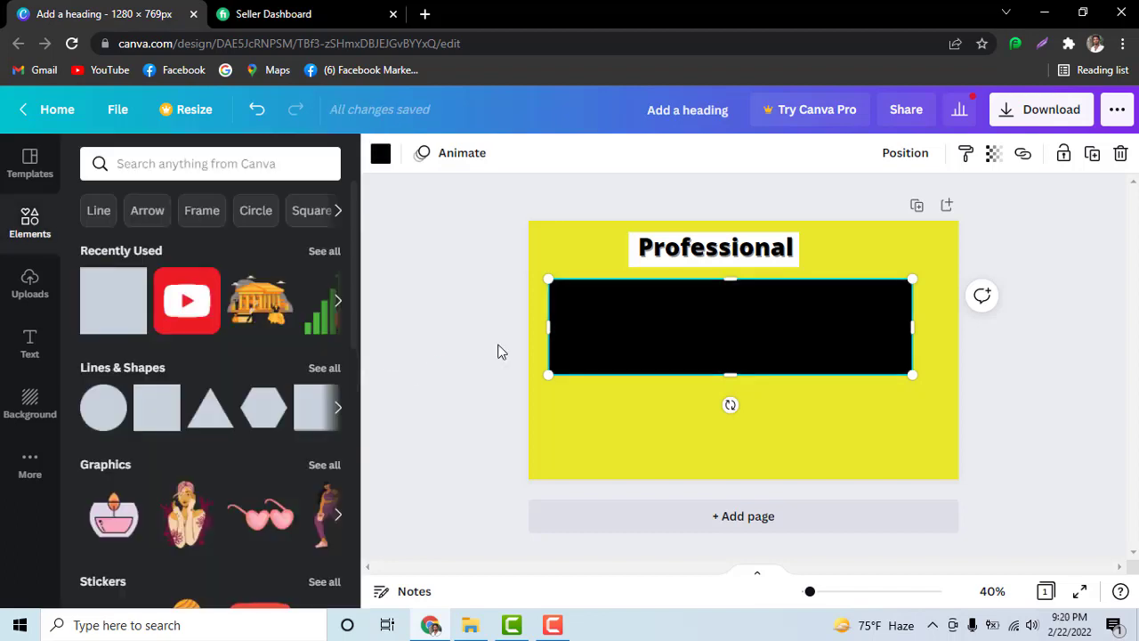
Change the YouTube channel create text colour to red
left_click(715, 322)
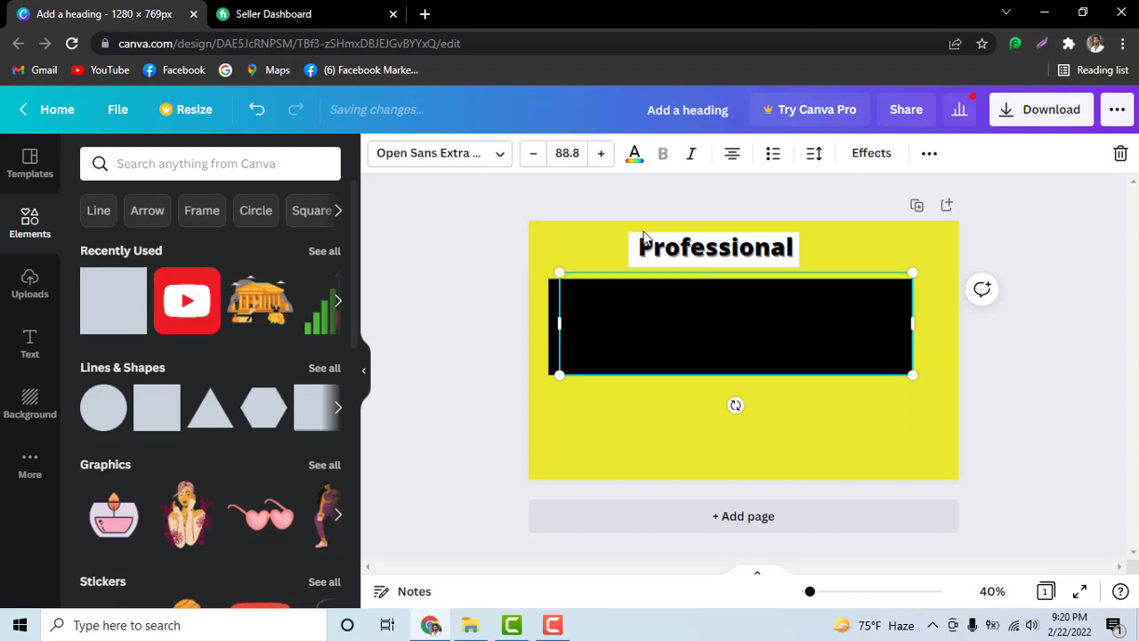
left_click(637, 153)
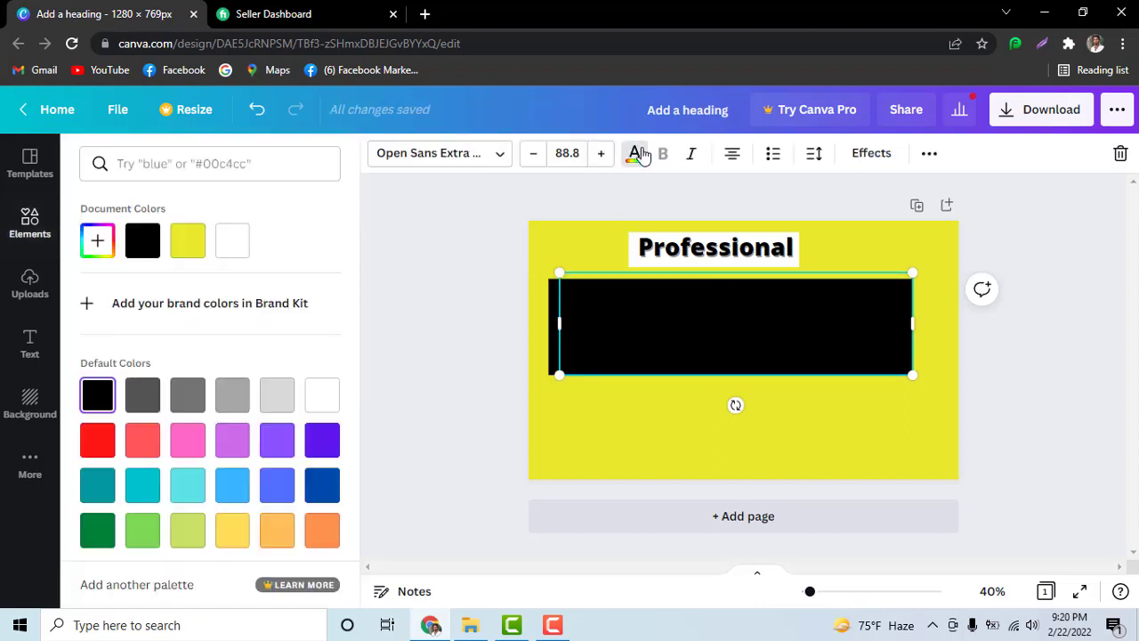
left_click(145, 537)
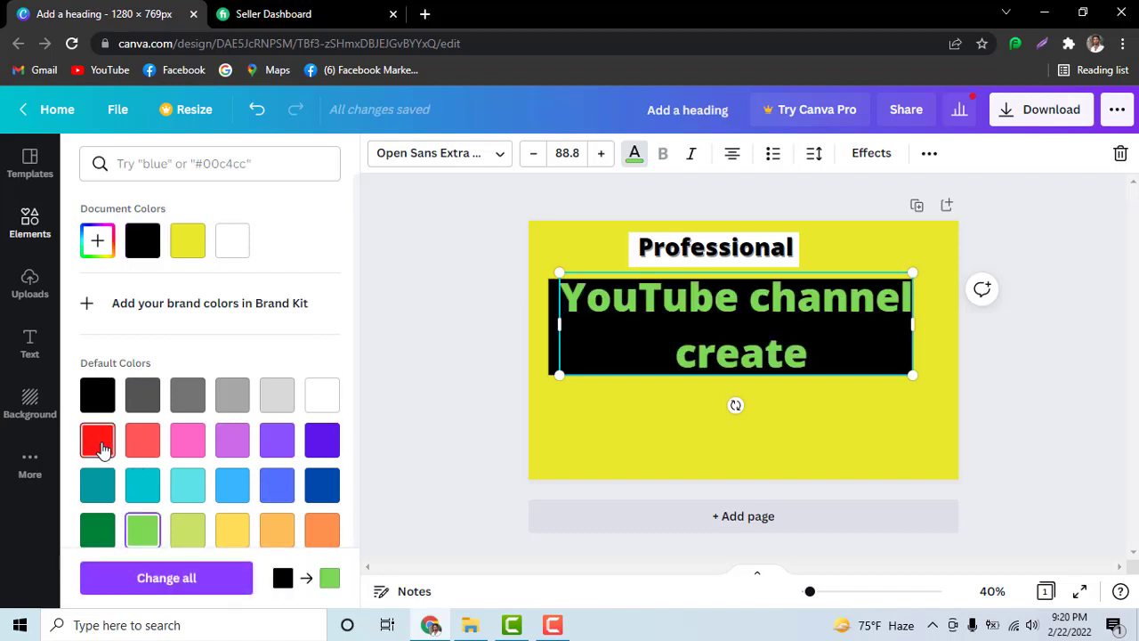
left_click(99, 439)
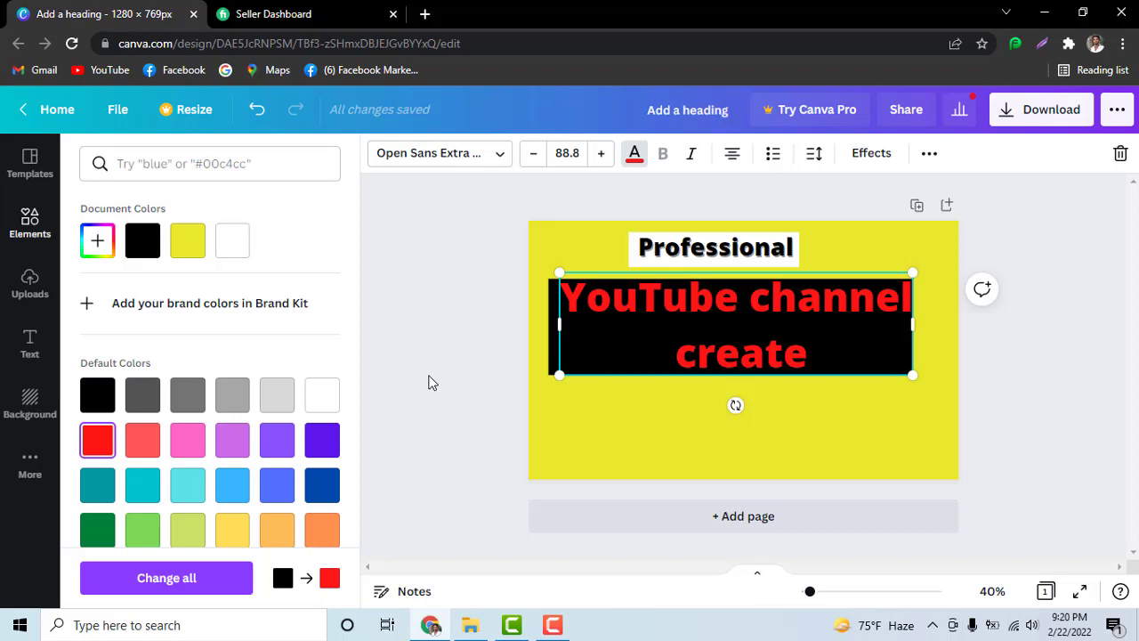
key("Escape")
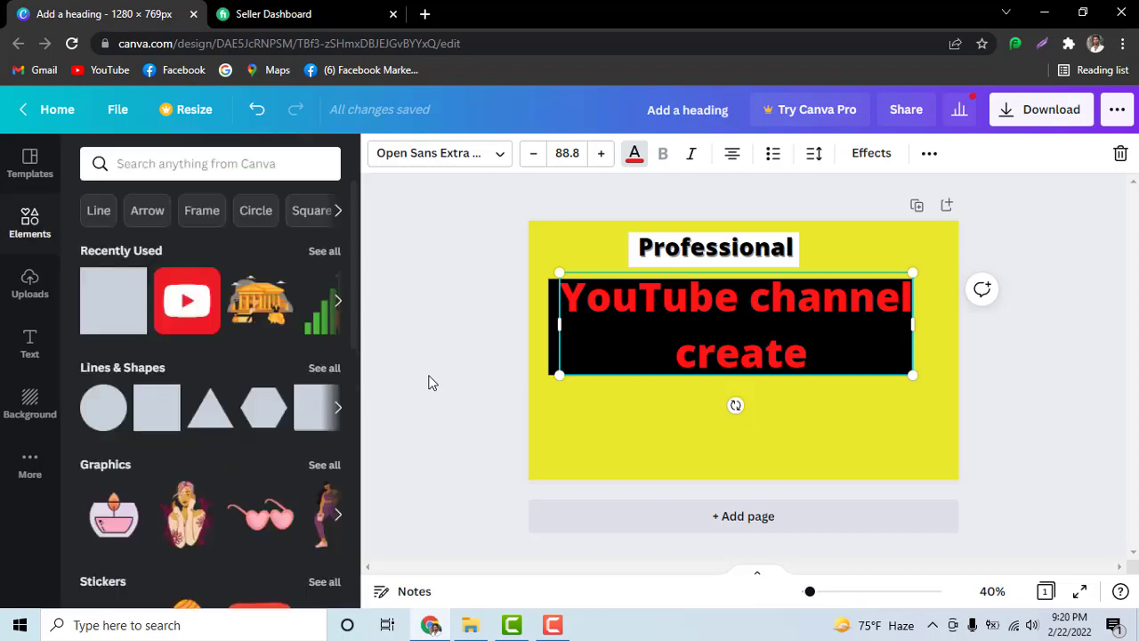
left_click(440, 351)
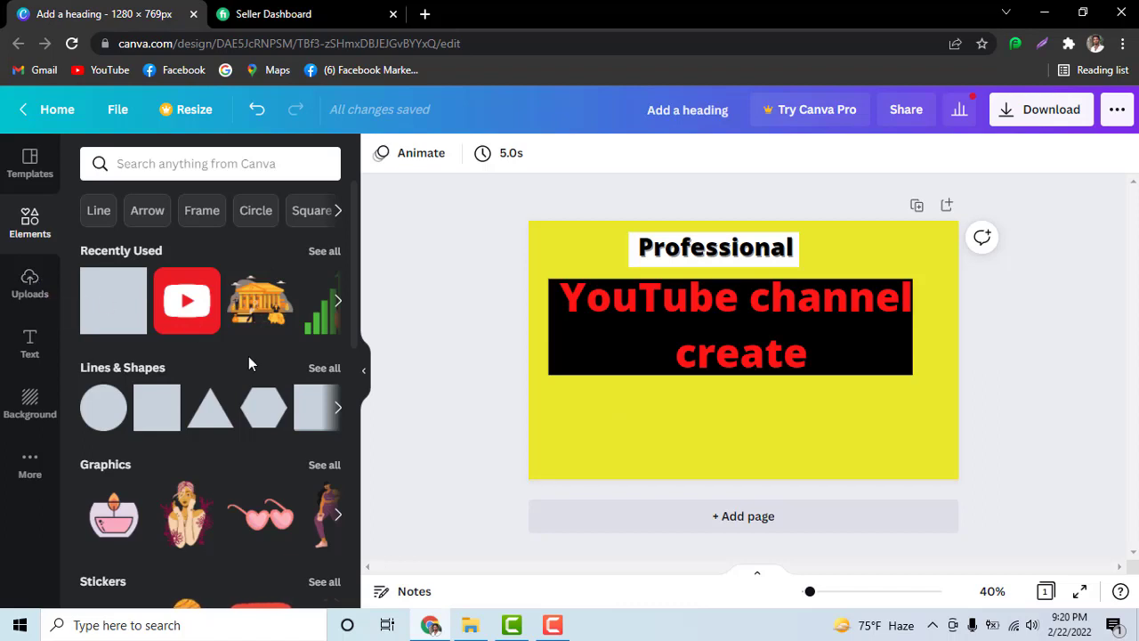
scroll(242, 391, "down", 2)
scroll(240, 389, "down", 1)
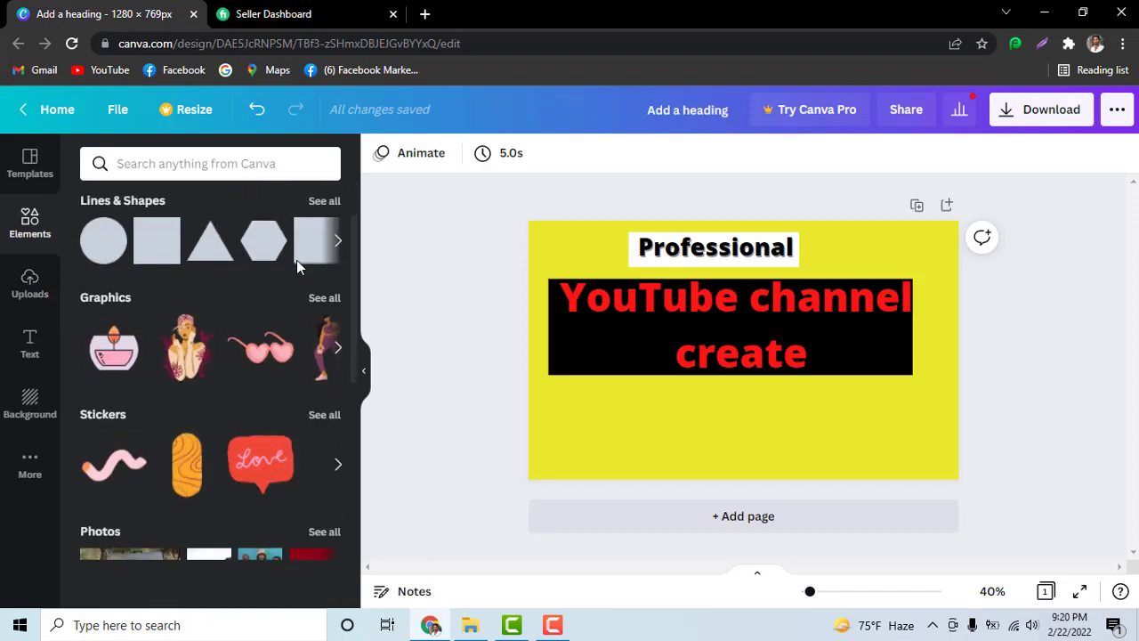
scroll(296, 260, "up", 3)
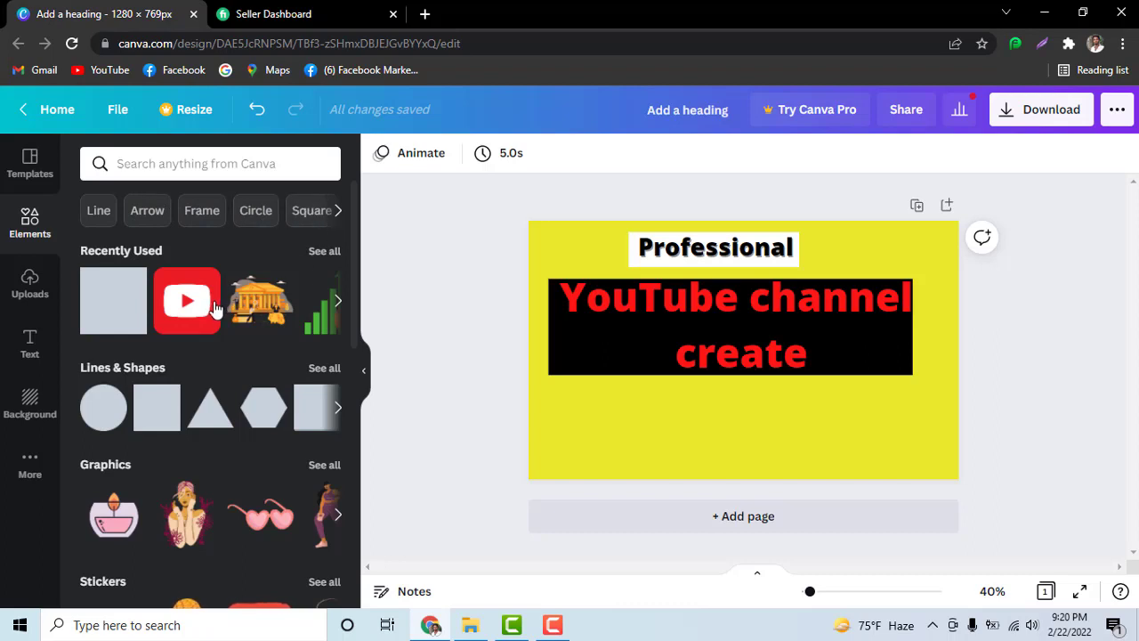
scroll(211, 348, "down", 2)
scroll(213, 343, "up", 2)
scroll(218, 324, "down", 1)
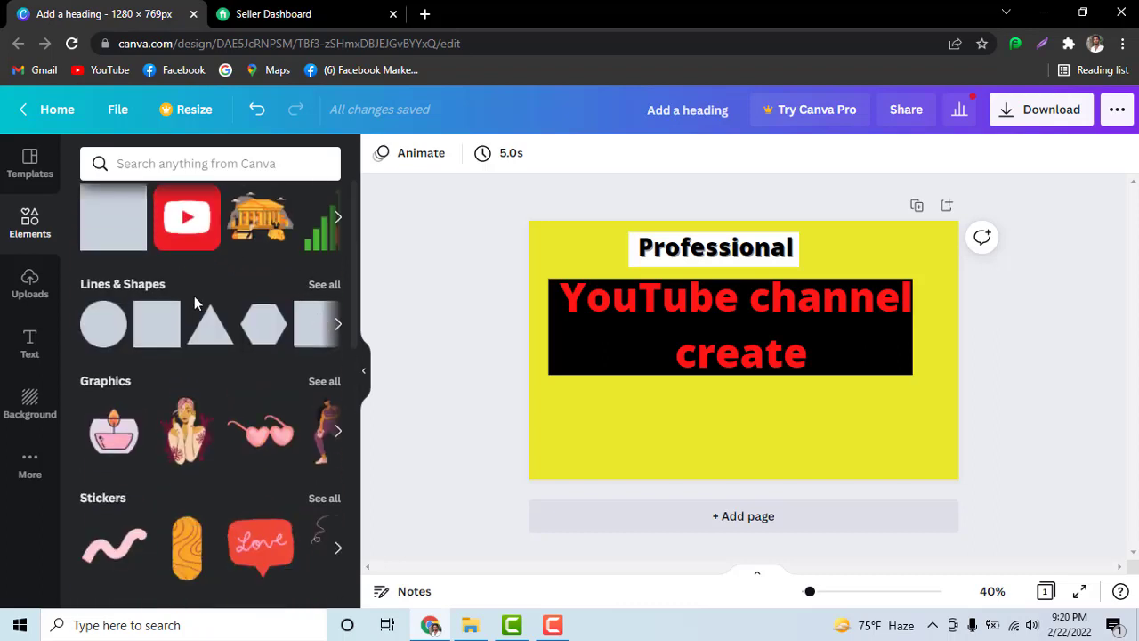
scroll(227, 293, "up", 2)
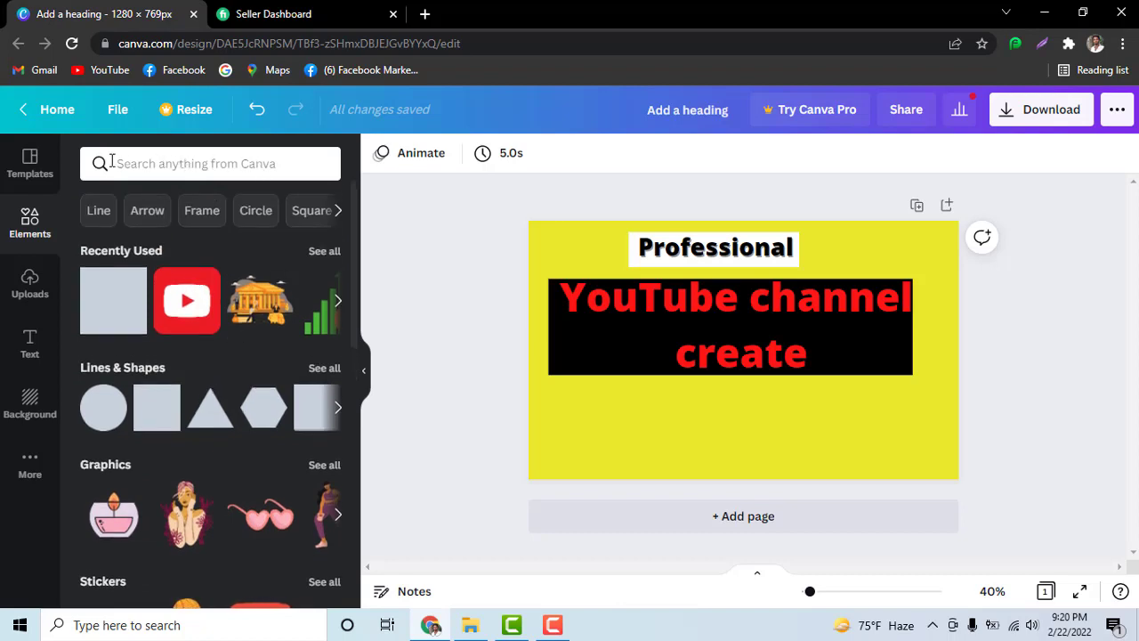
Add the red YouTube play logo from a 'youtube' elements search and shrink it
left_click(267, 162)
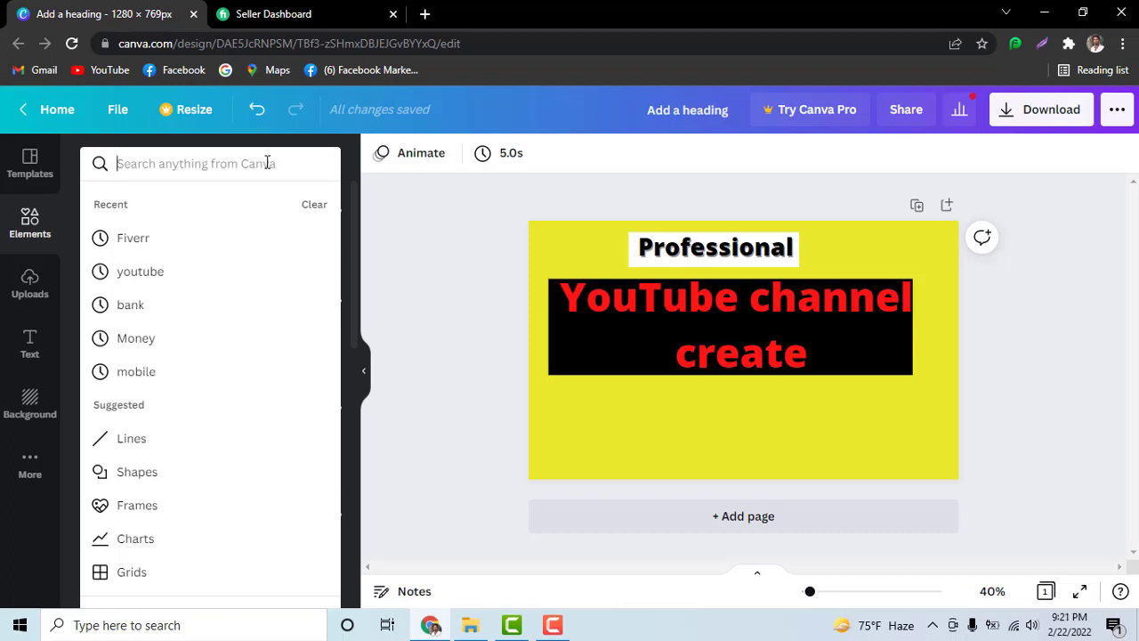
left_click(149, 274)
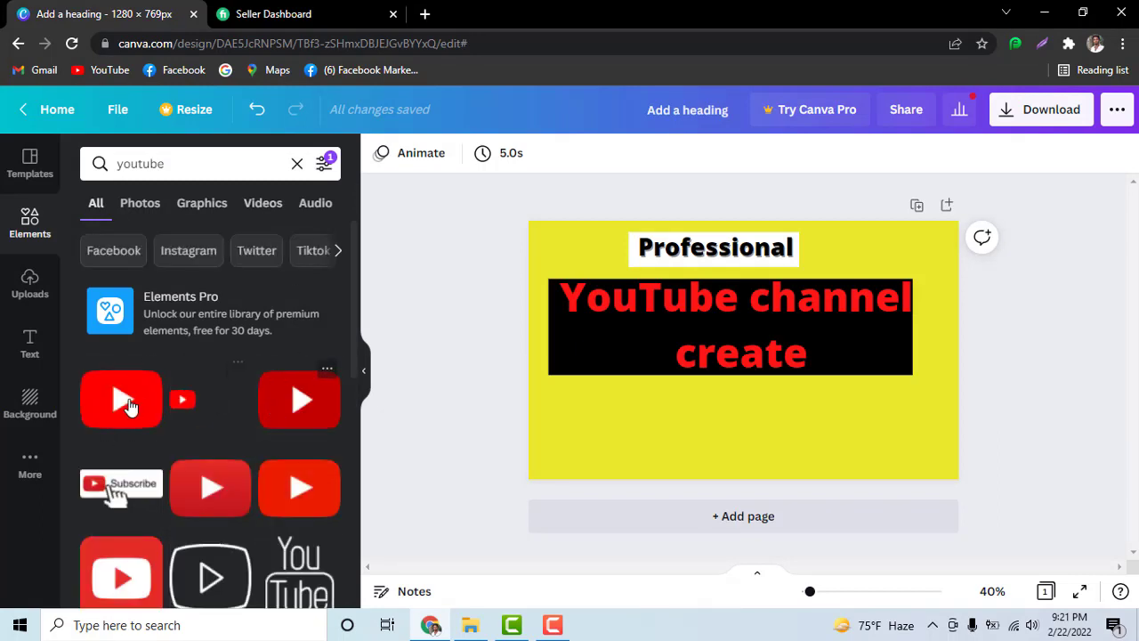
left_click(128, 406)
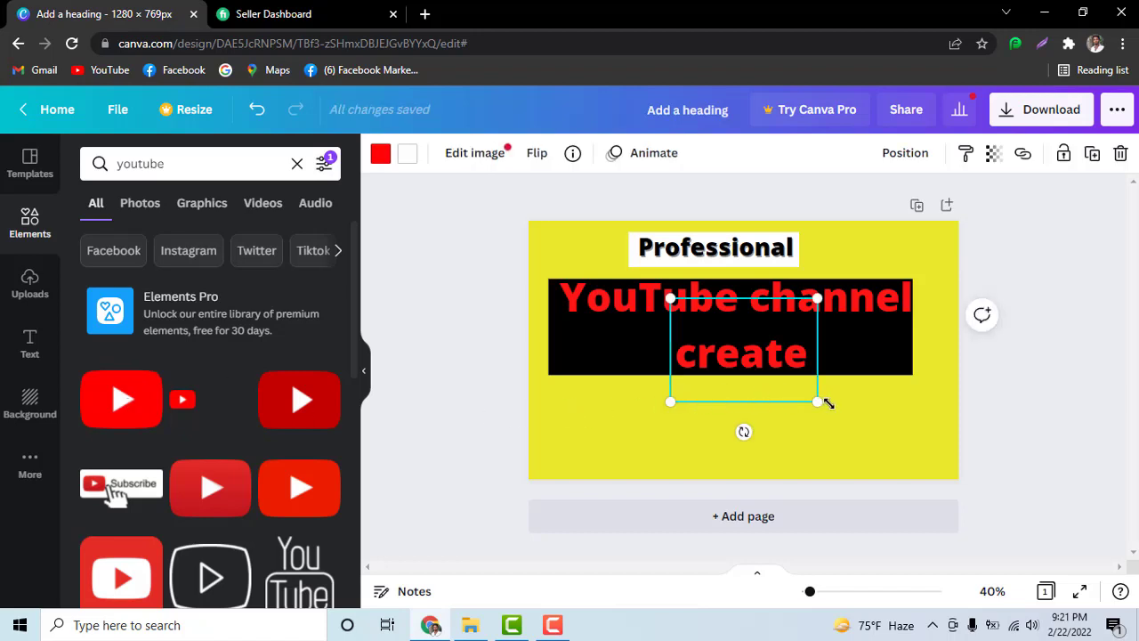
left_click_drag(812, 392, 762, 362)
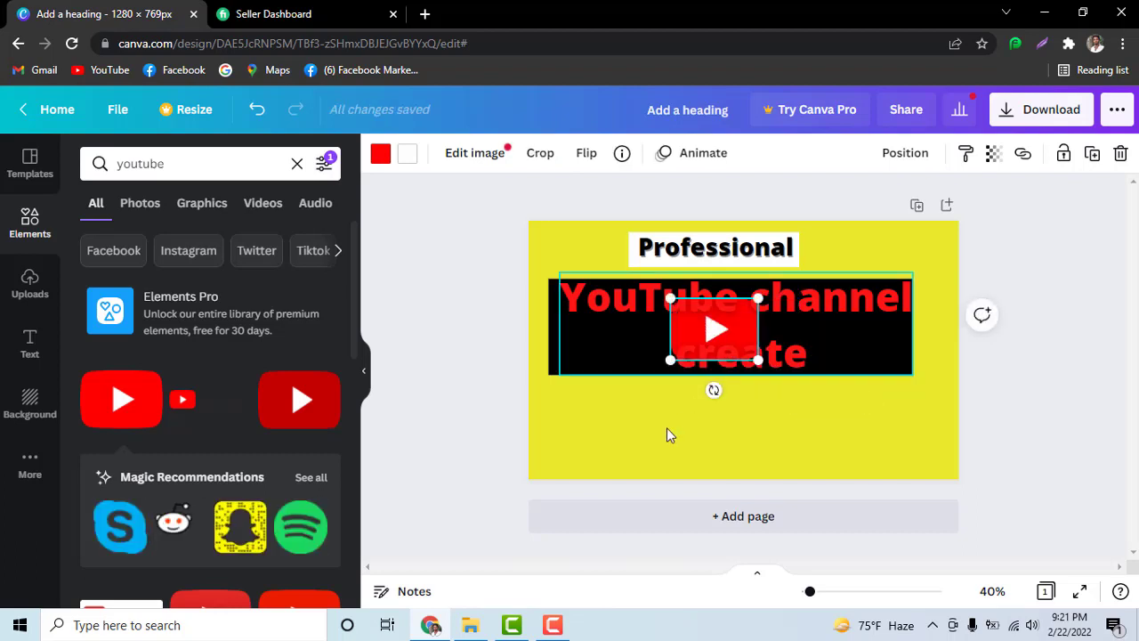
key("Escape")
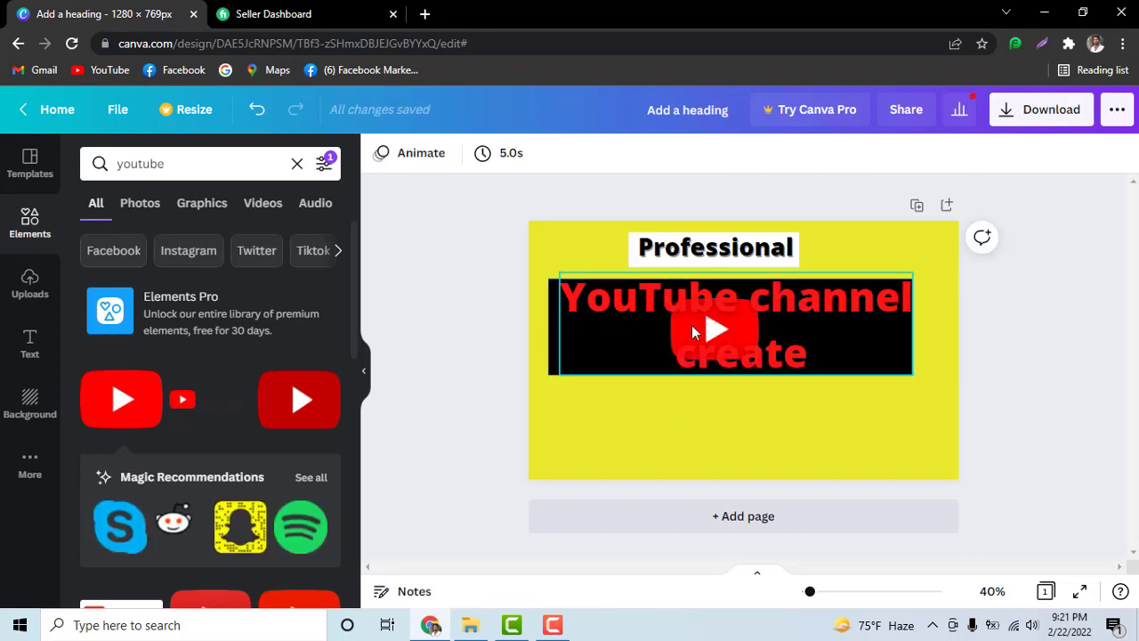
left_click(709, 326)
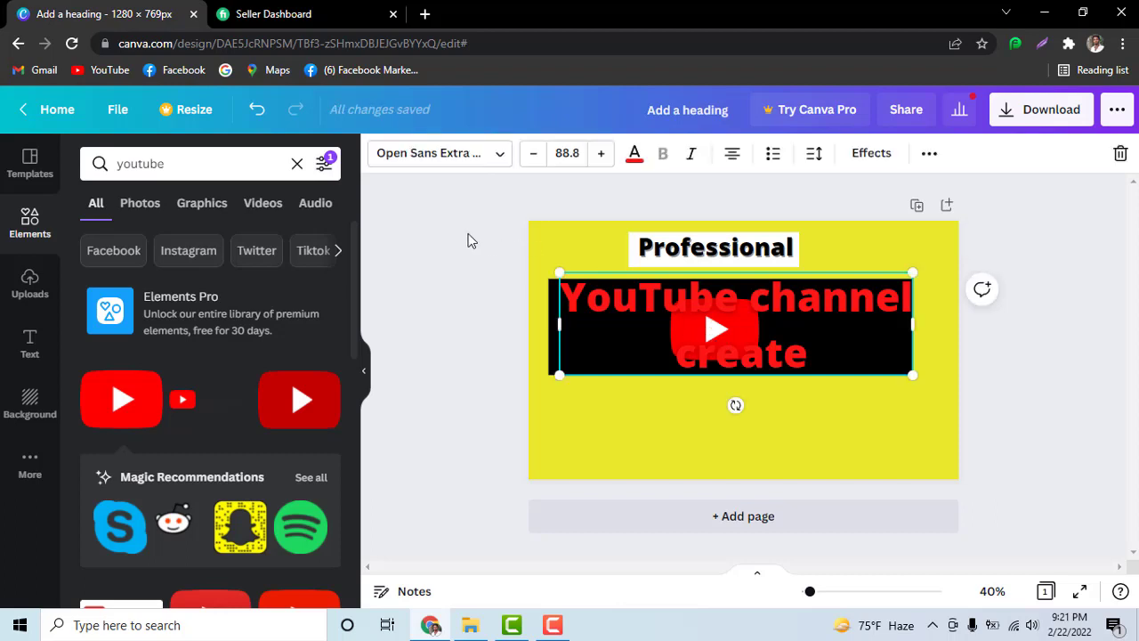
key("Escape")
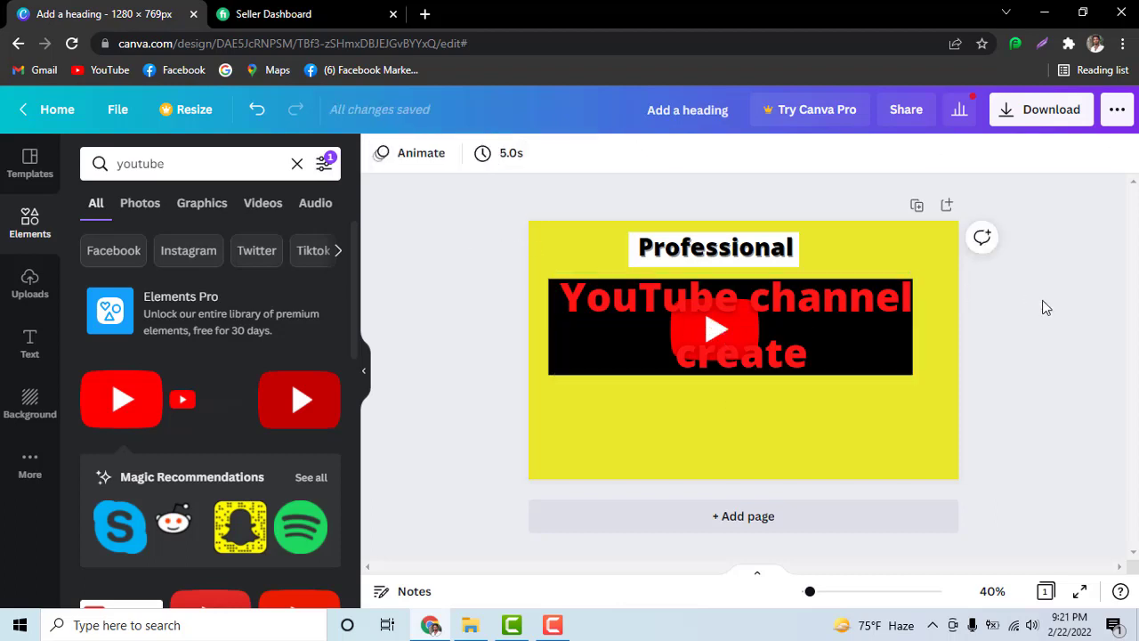
left_click(720, 327)
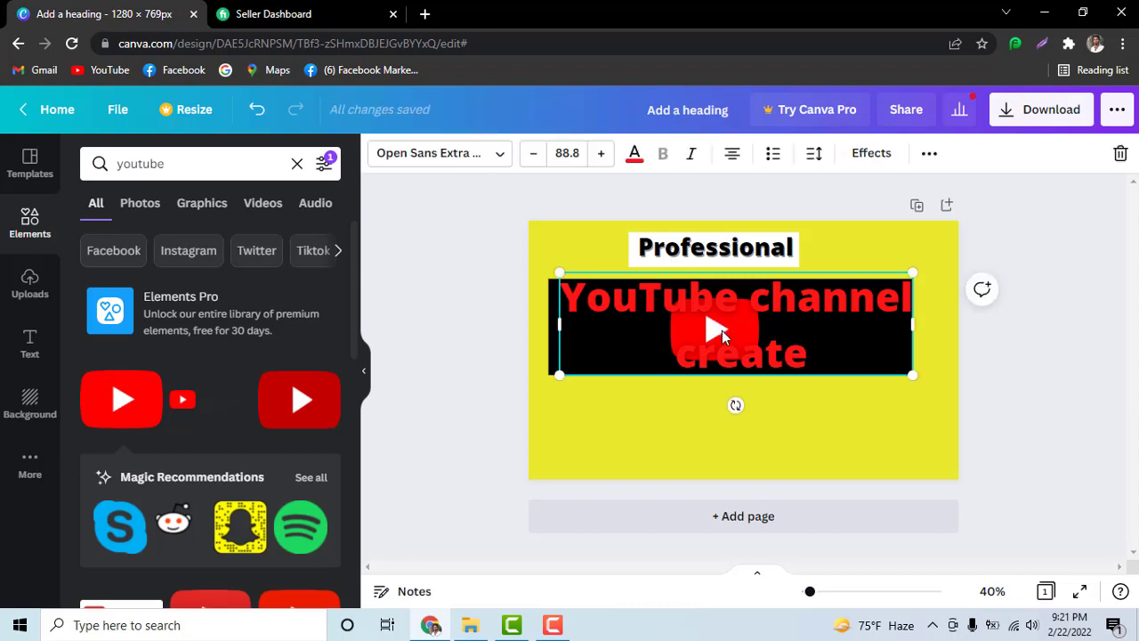
Move the YouTube logo to the black box's lower-left beside 'create'
left_click_drag(721, 330, 729, 296)
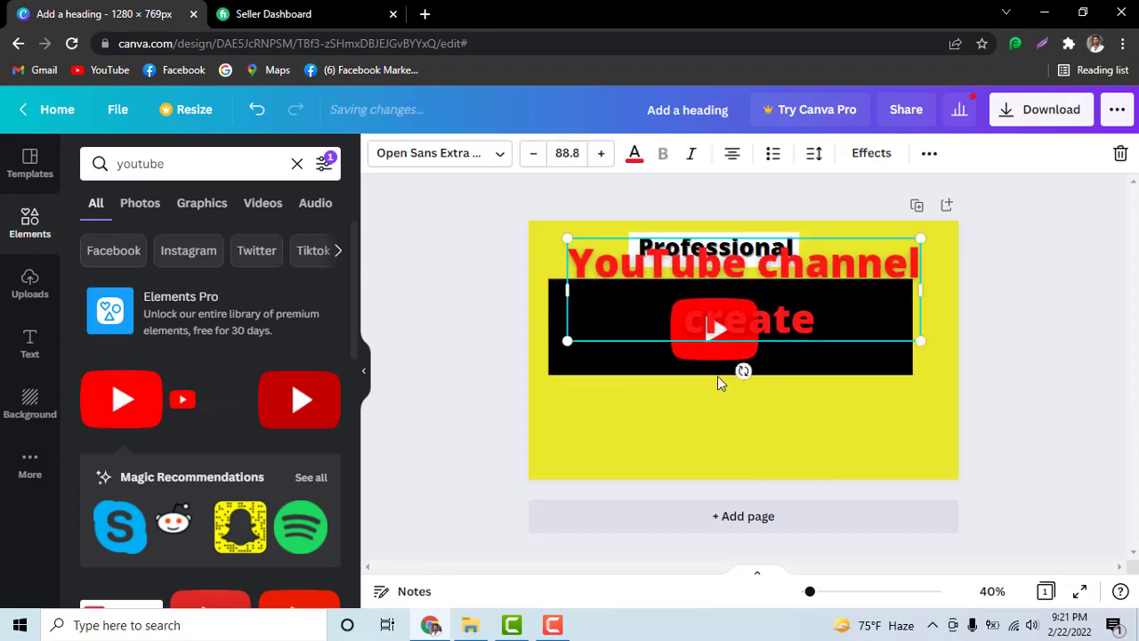
left_click(704, 356)
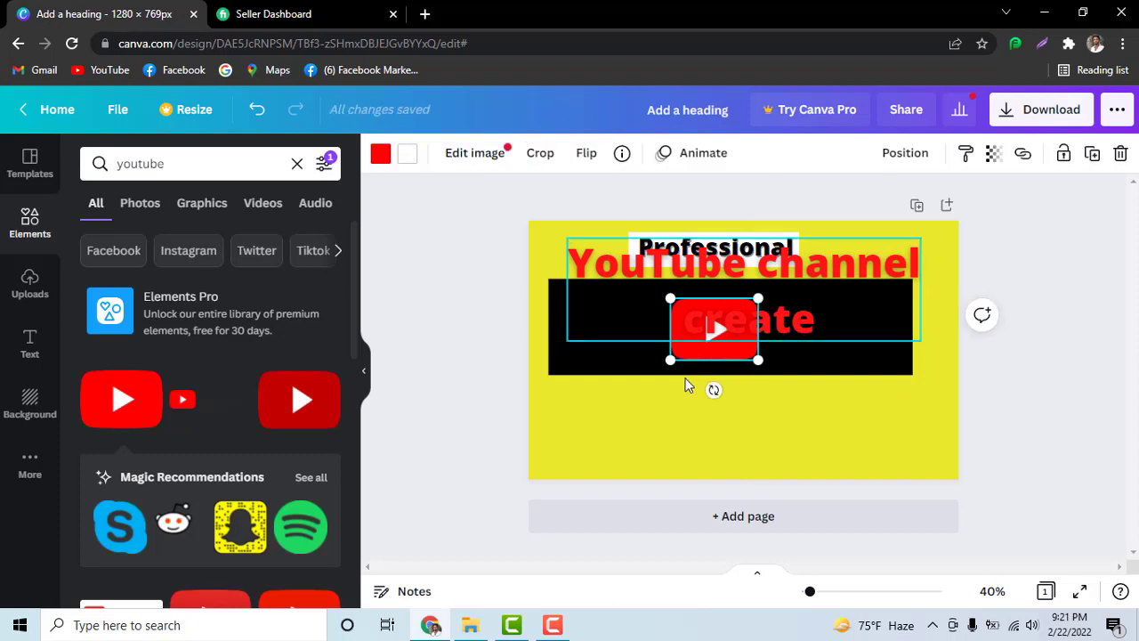
left_click(685, 385)
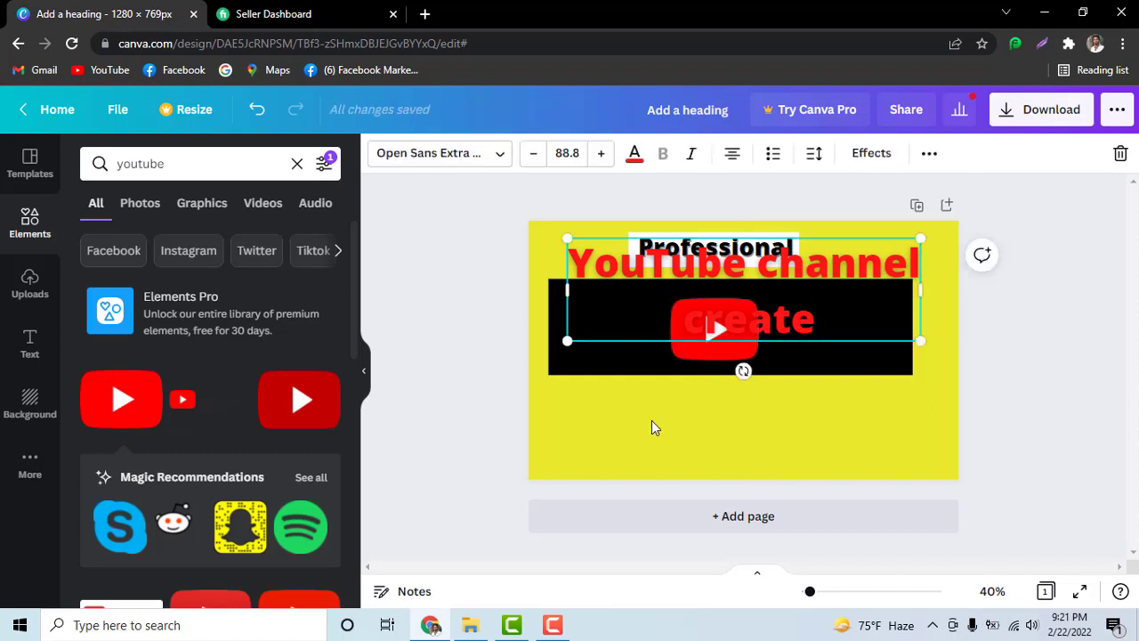
left_click(478, 309)
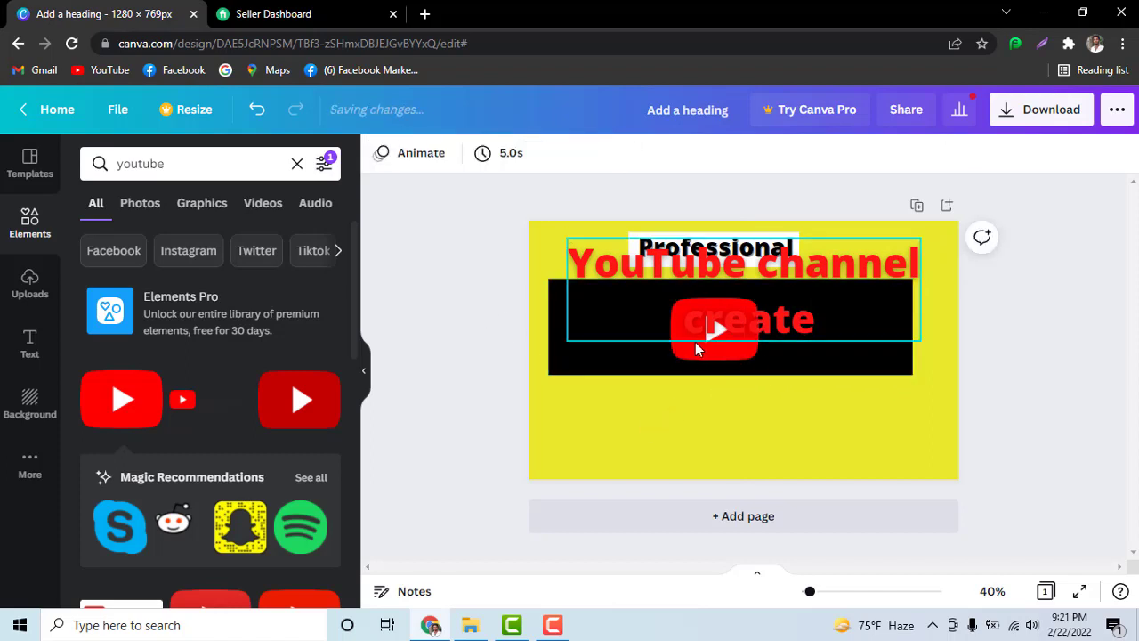
left_click(700, 354)
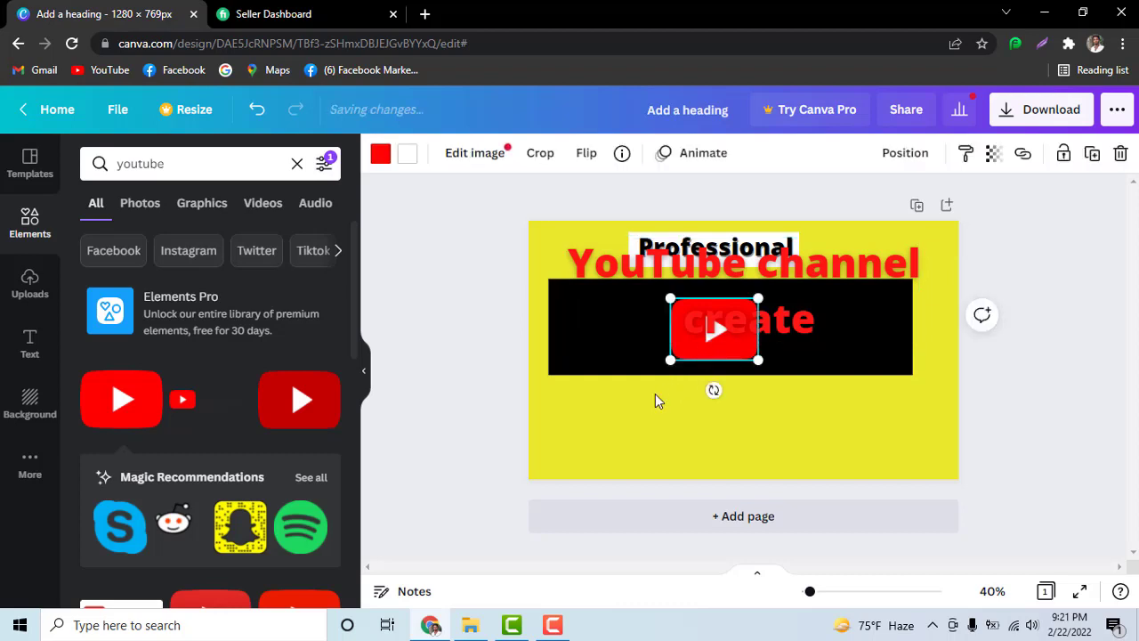
mouse_move(696, 358)
left_mouse_down()
mouse_move(627, 411)
mouse_move(574, 411)
left_mouse_up()
key("Escape")
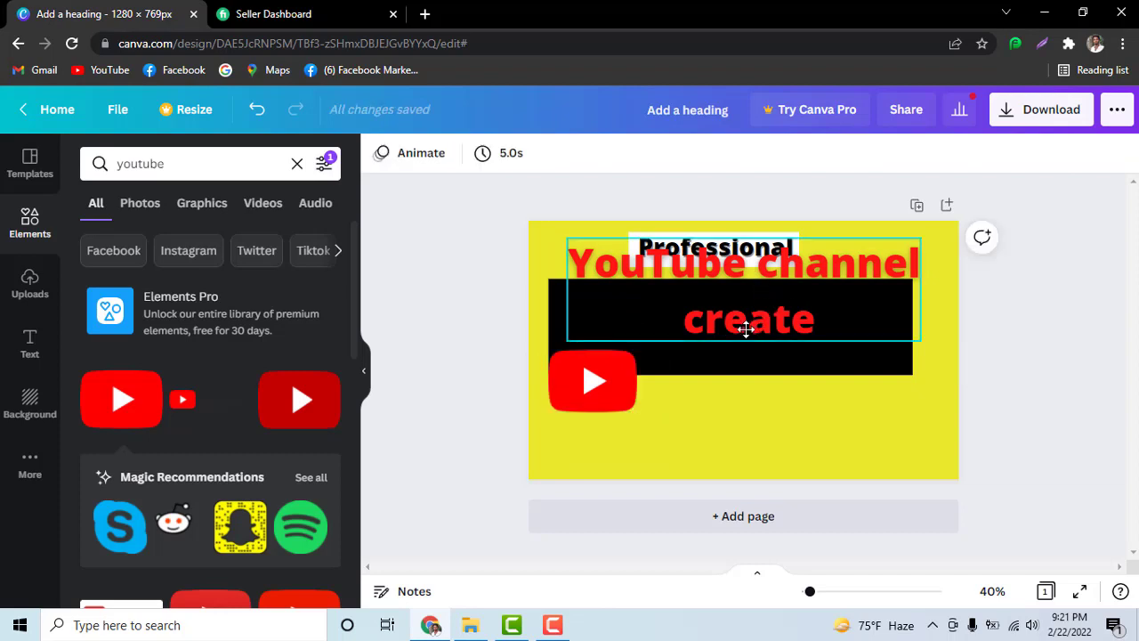
Put the text back on the black box and shrink the logo to 218 × 153
mouse_move(745, 329)
left_mouse_down()
mouse_move(735, 338)
mouse_move(735, 321)
left_mouse_up()
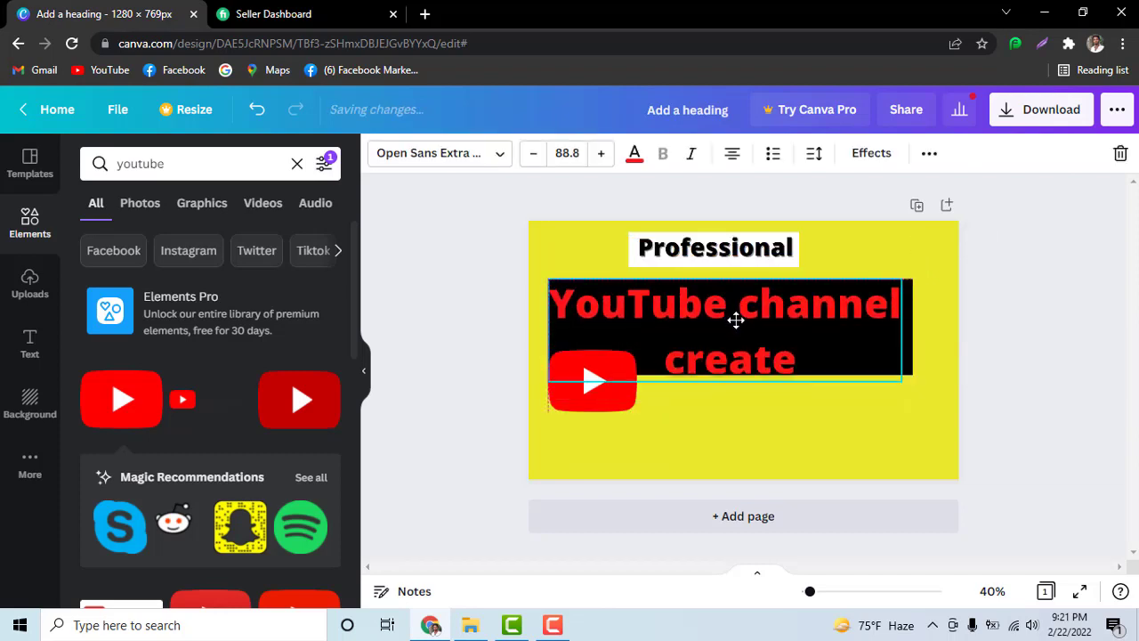
left_click(1024, 274)
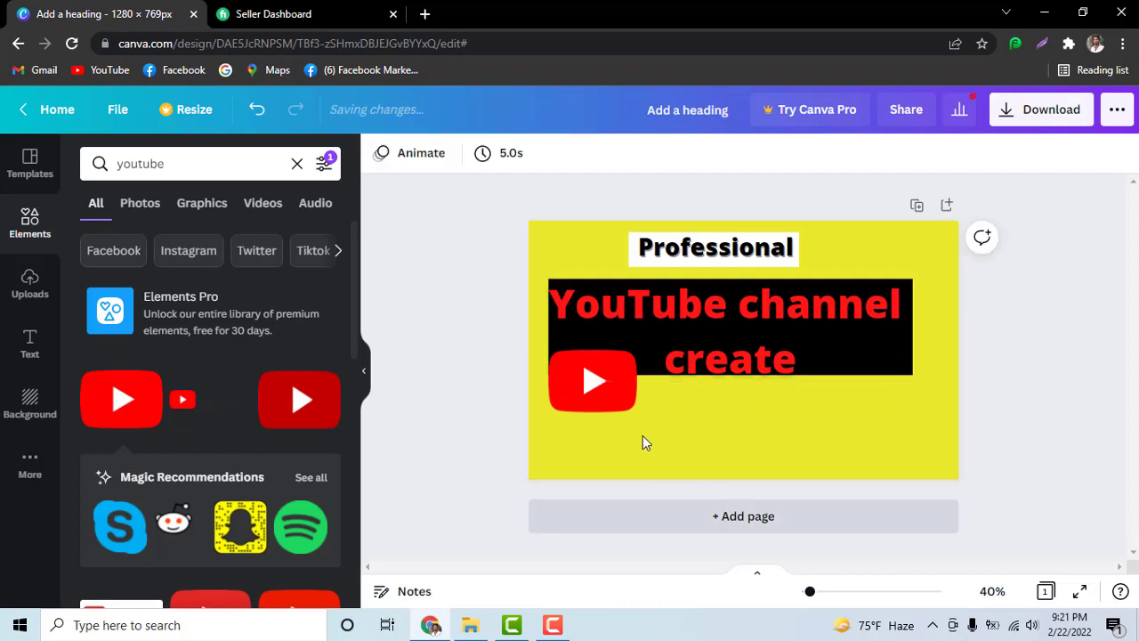
left_click(607, 386)
left_click_drag(607, 387, 613, 367)
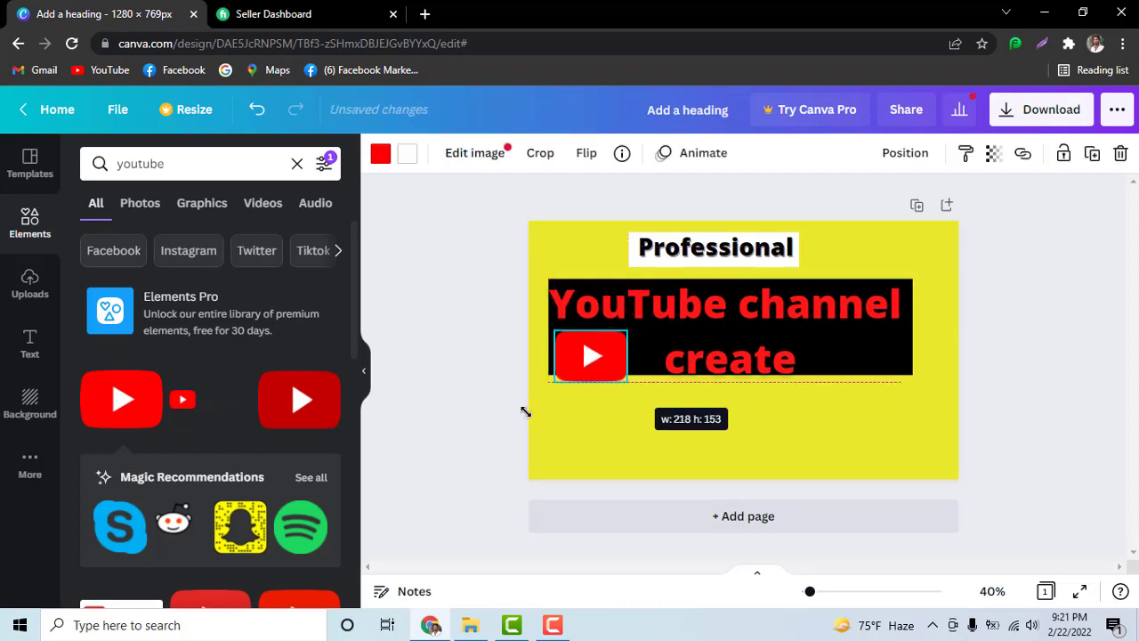
left_click_drag(630, 385, 627, 381)
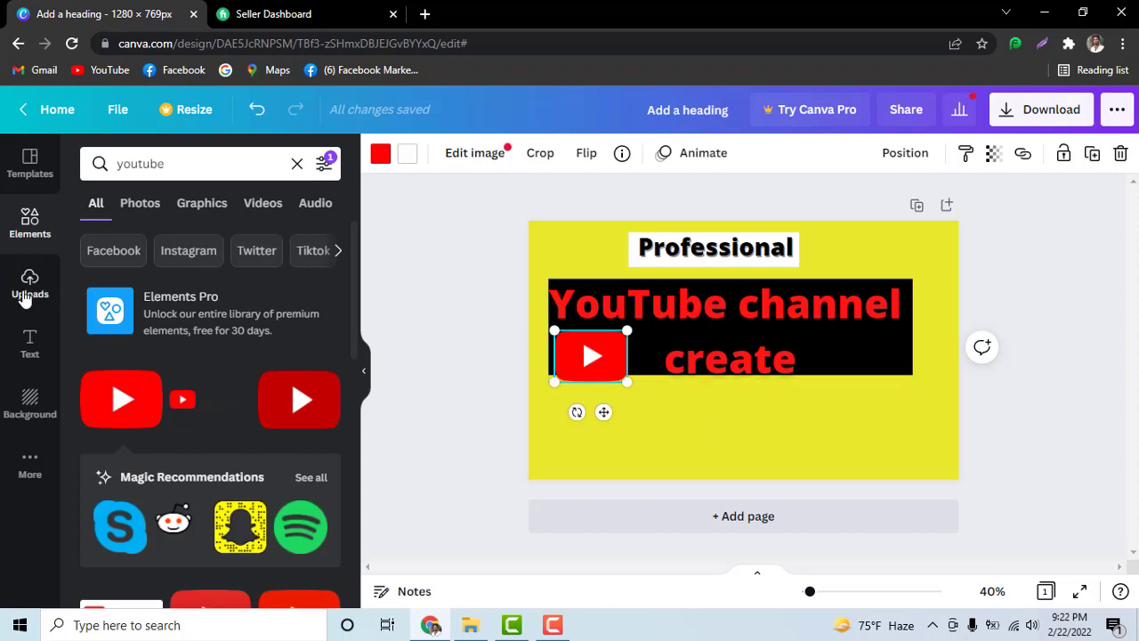
Open the Uploads library and start uploading new media
left_click(26, 297)
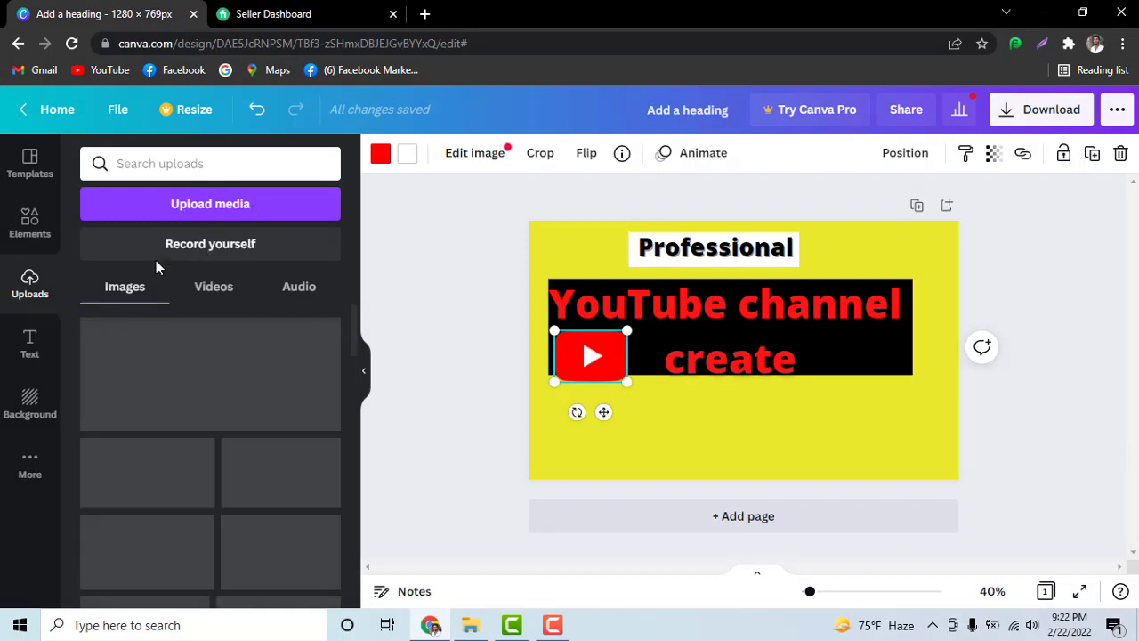
left_click(203, 207)
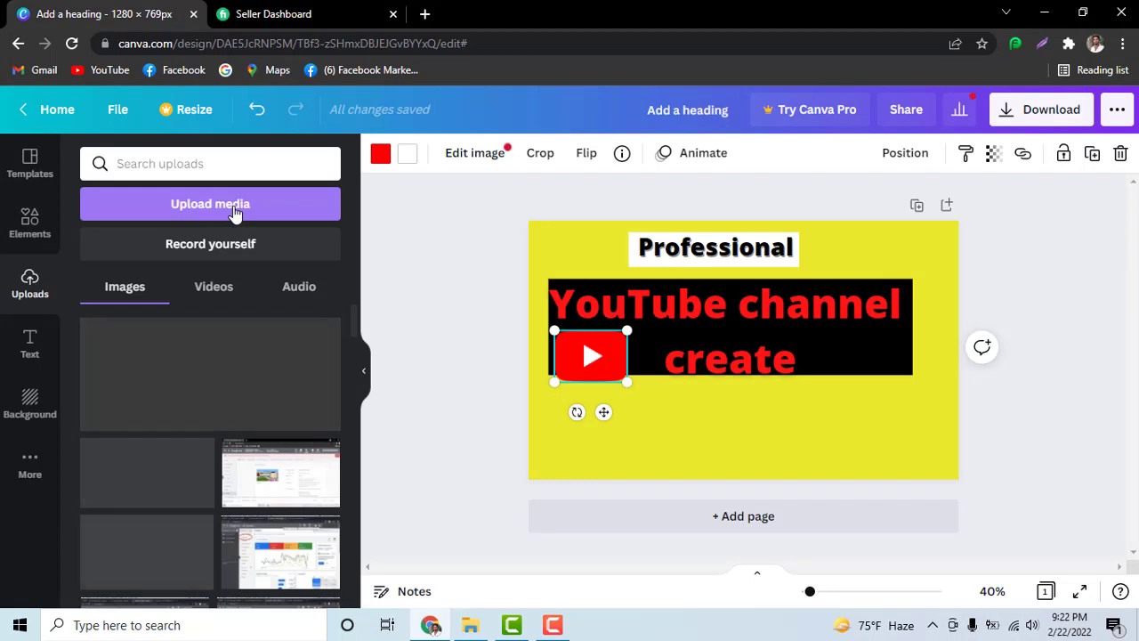
left_click(236, 214)
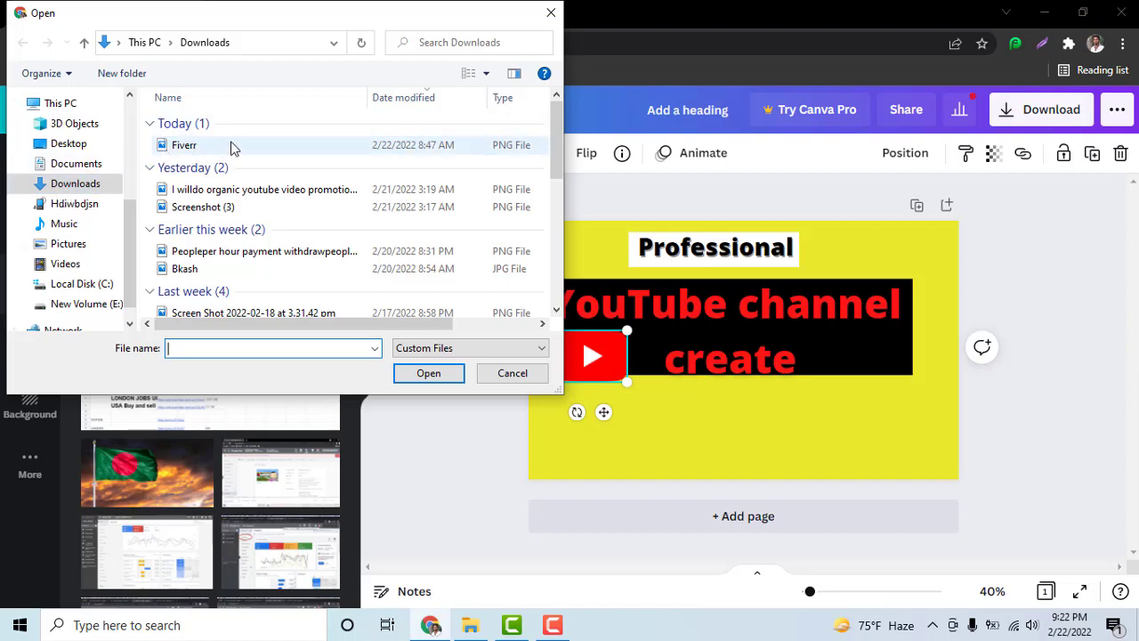
left_click(443, 414)
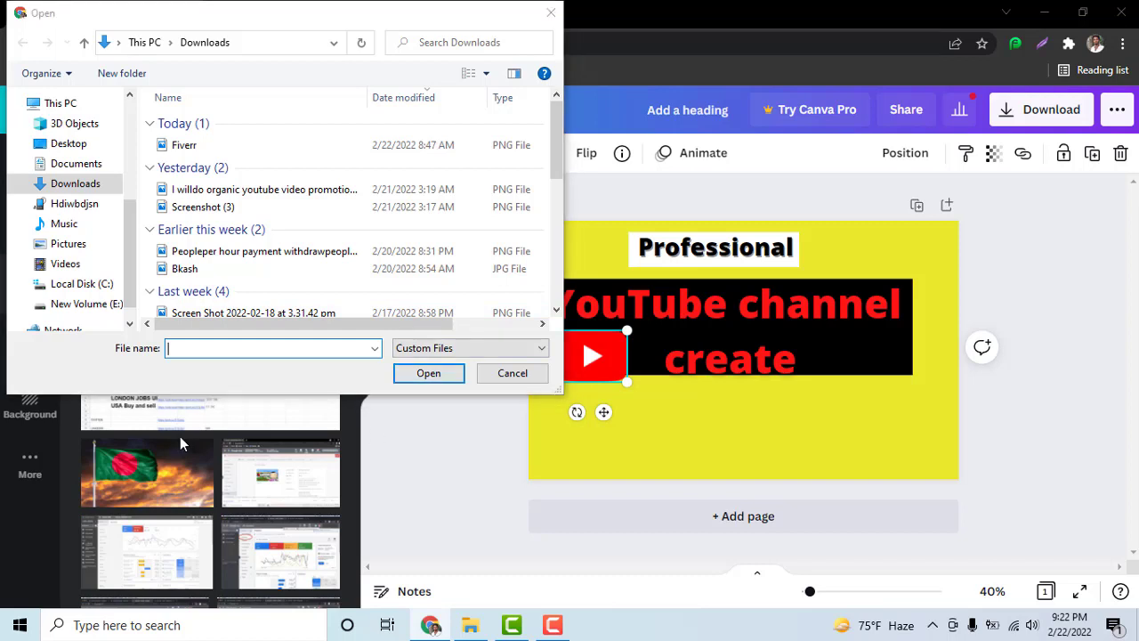
left_click(512, 372)
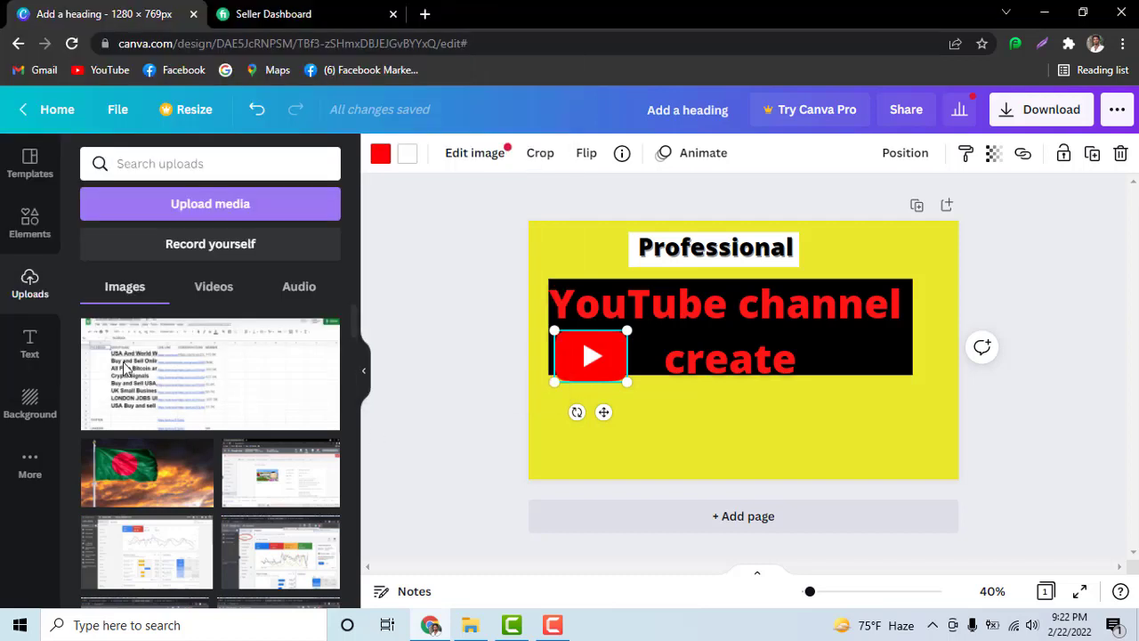
scroll(178, 396, "down", 2)
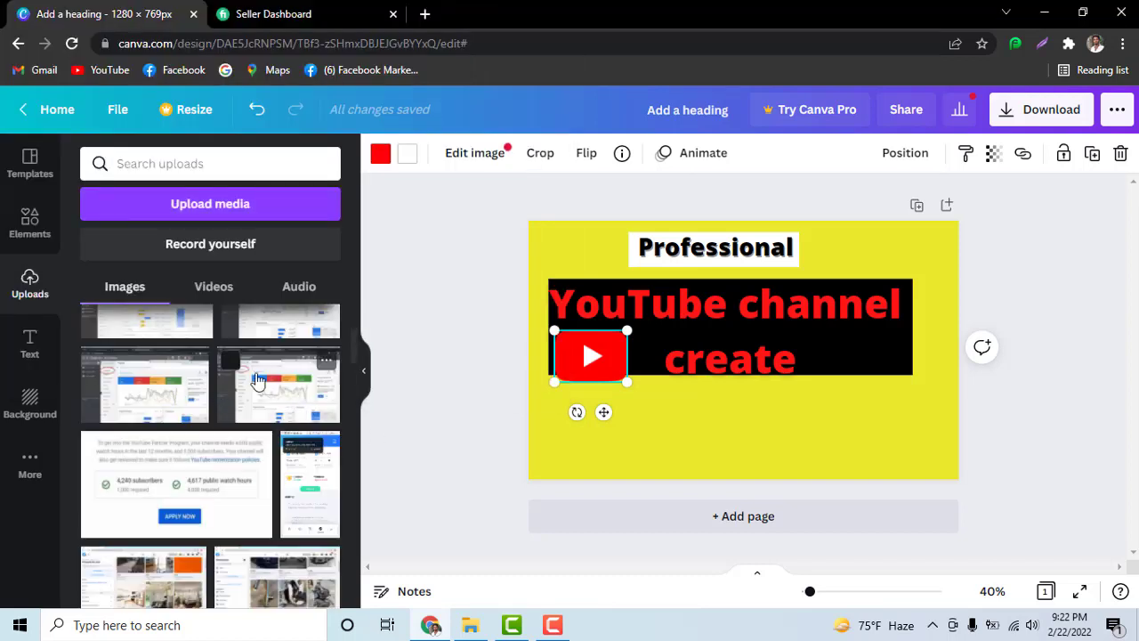
scroll(252, 358, "down", 2)
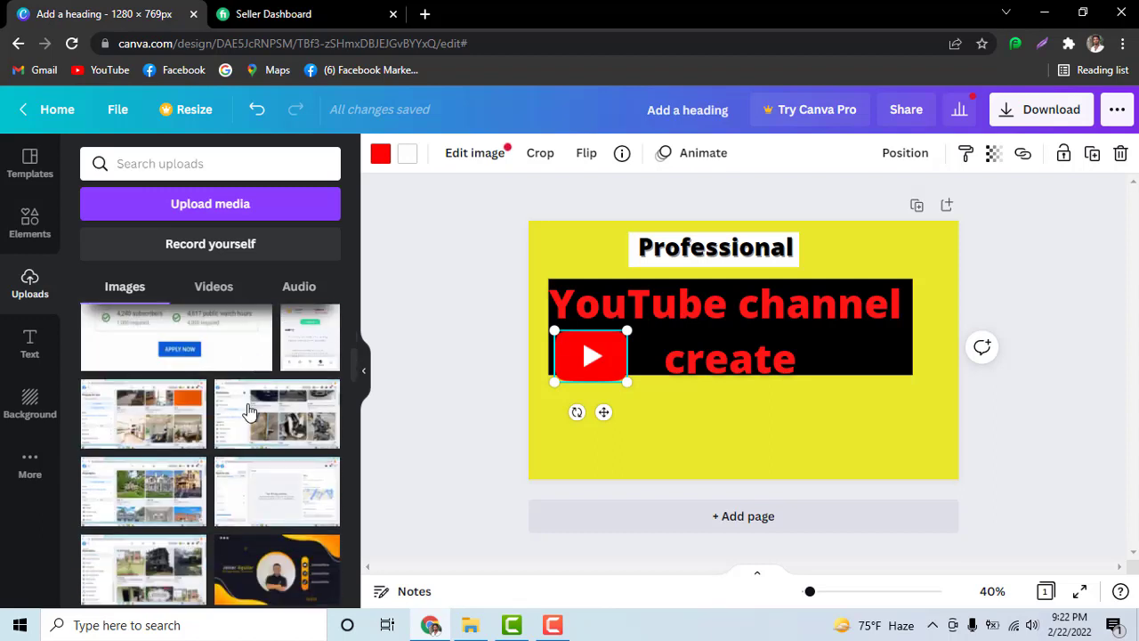
scroll(253, 365, "down", 2)
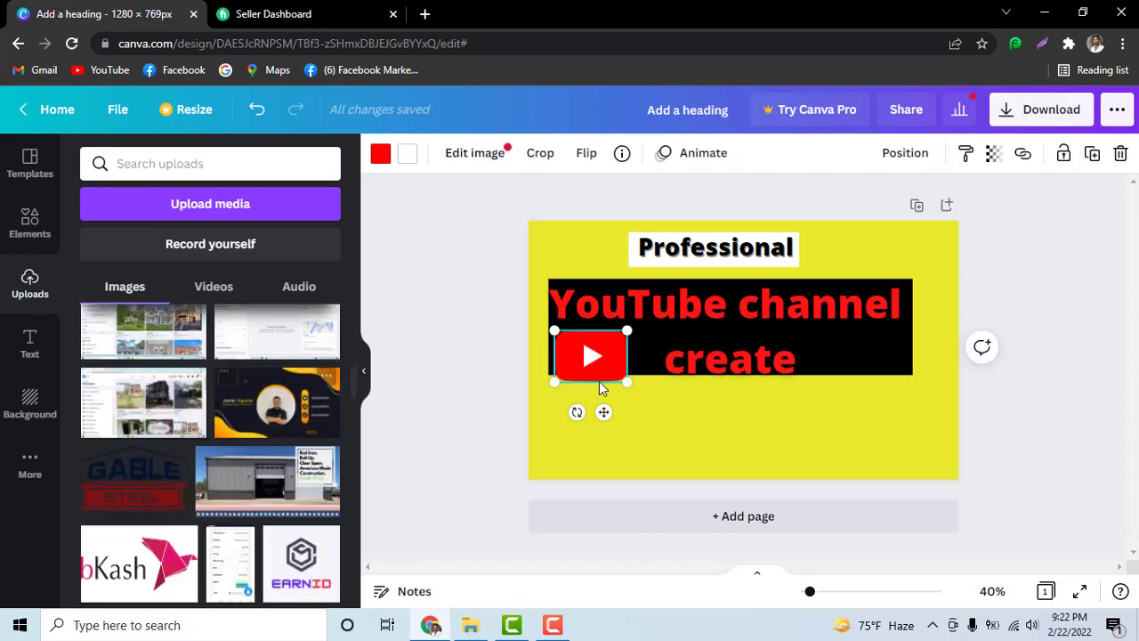
scroll(267, 405, "down", 3)
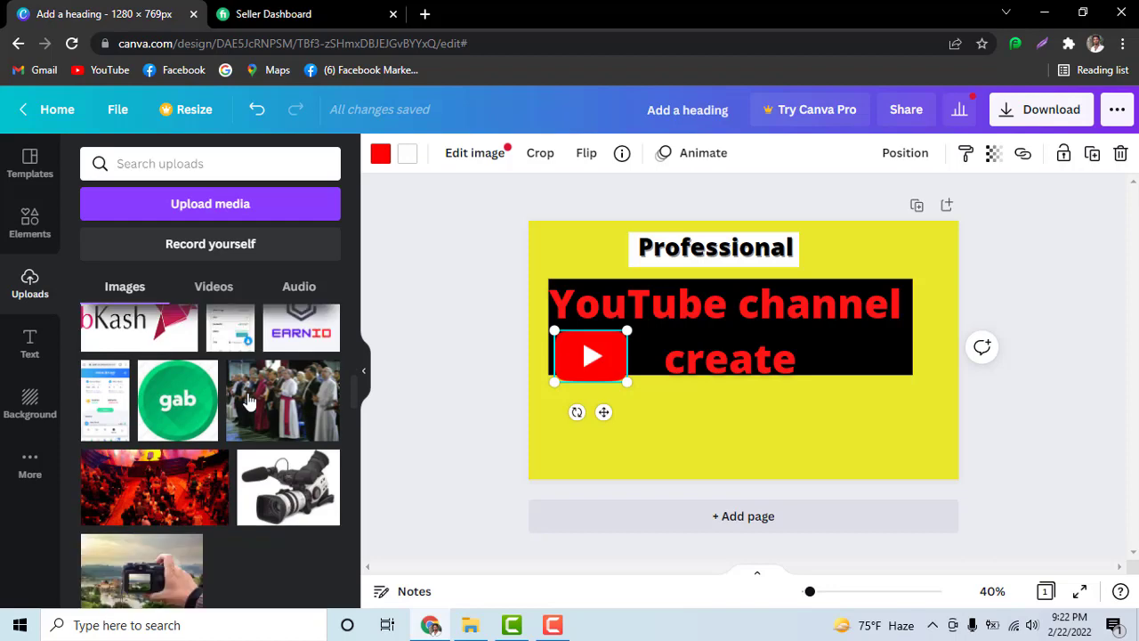
scroll(251, 399, "down", 2)
scroll(253, 391, "down", 1)
scroll(255, 385, "down", 3)
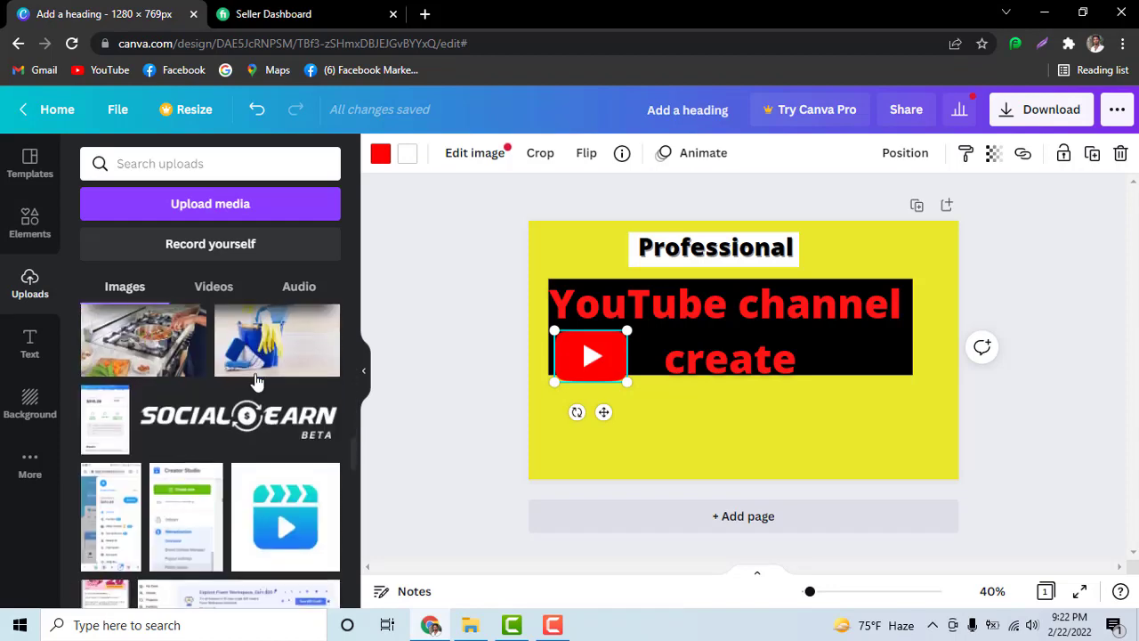
scroll(249, 400, "down", 3)
scroll(228, 458, "down", 3)
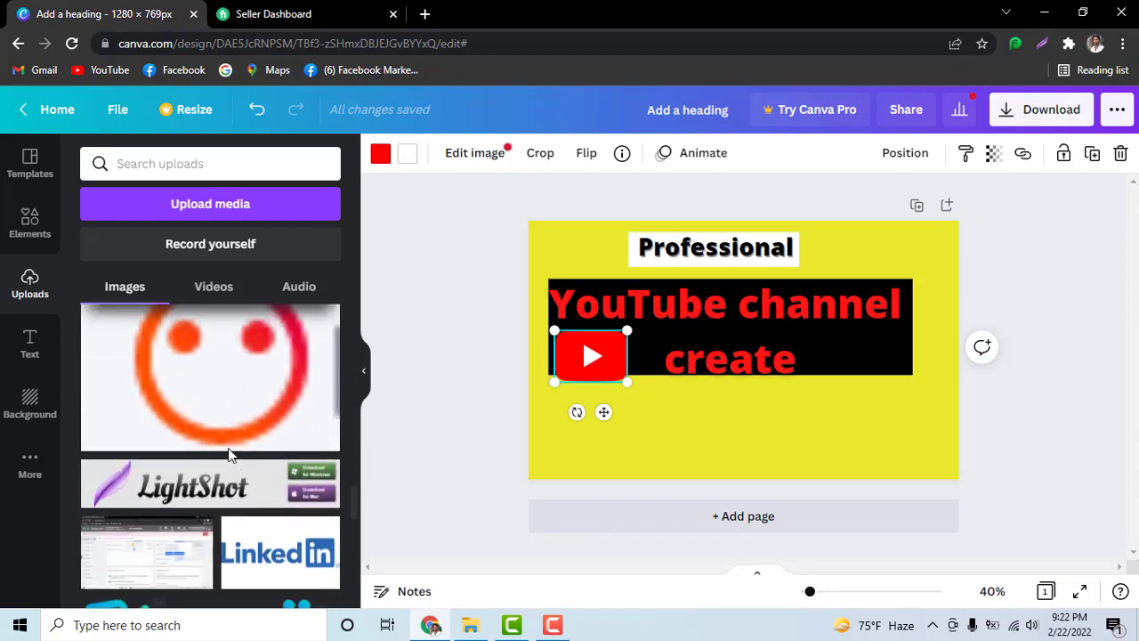
scroll(228, 455, "down", 1)
scroll(229, 455, "down", 2)
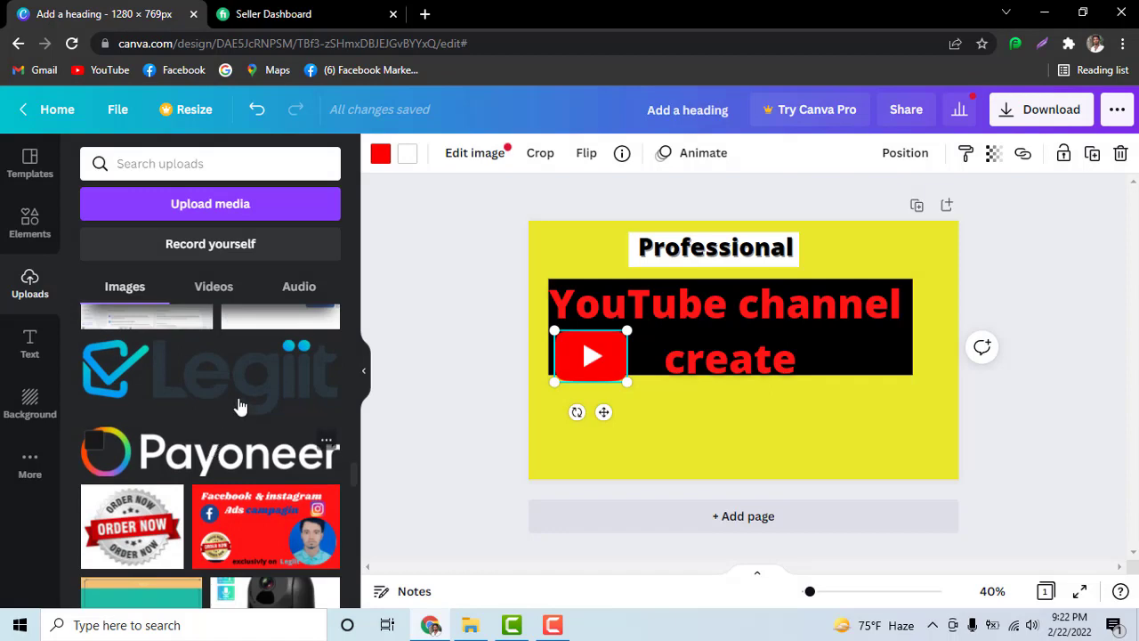
scroll(245, 409, "down", 3)
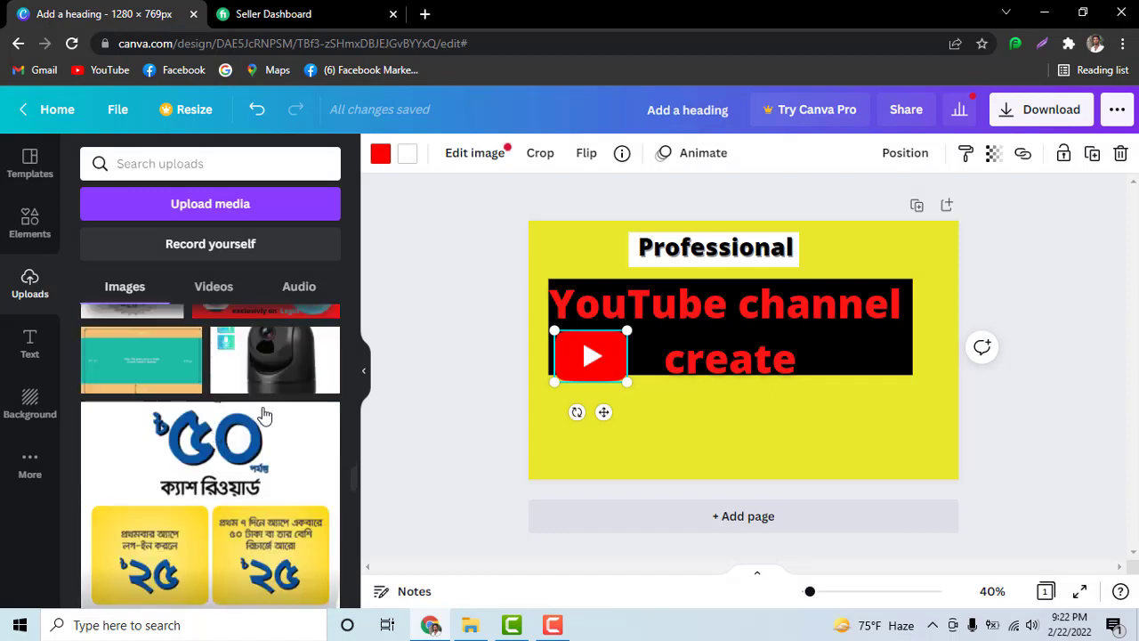
scroll(230, 444, "down", 2)
scroll(230, 452, "down", 1)
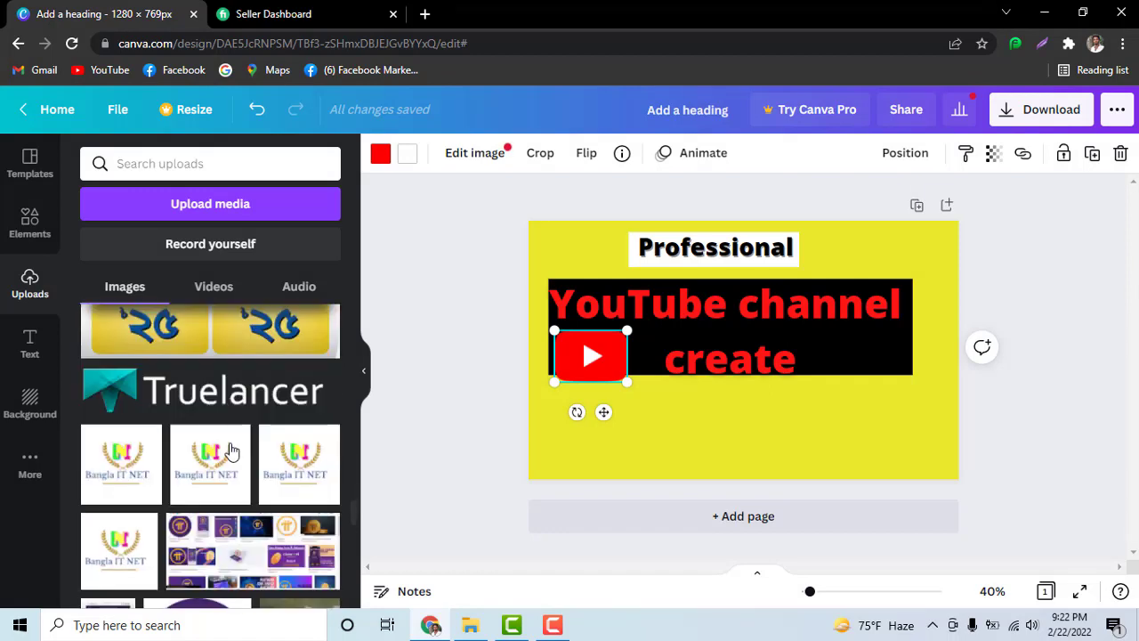
scroll(229, 452, "down", 1)
scroll(229, 452, "down", 1)
scroll(230, 452, "down", 1)
scroll(232, 451, "down", 1)
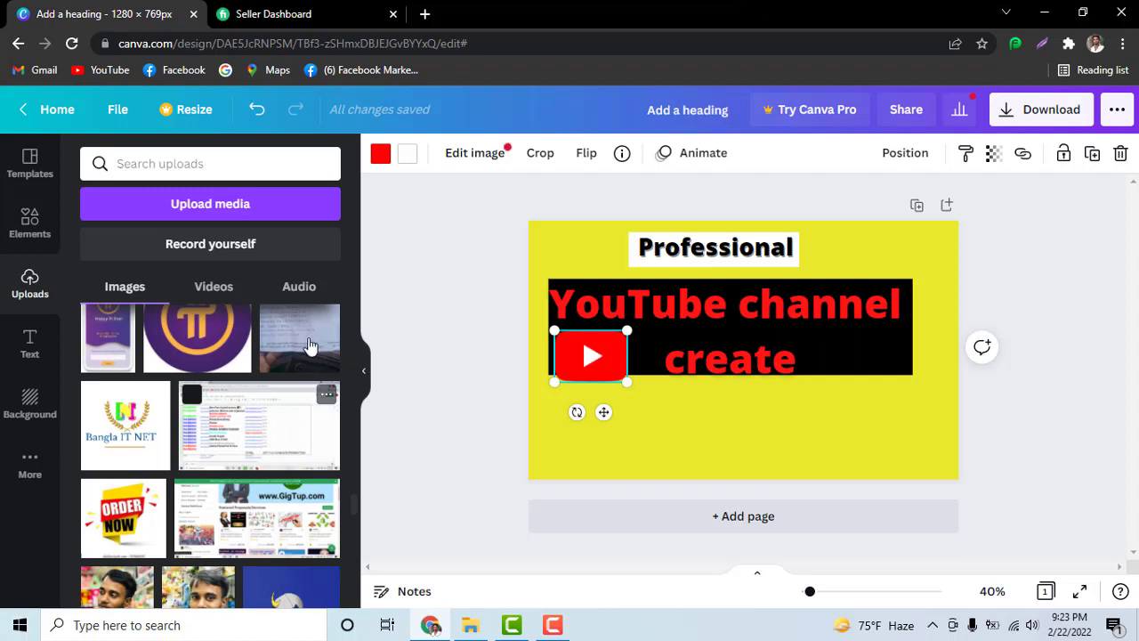
scroll(196, 405, "down", 5)
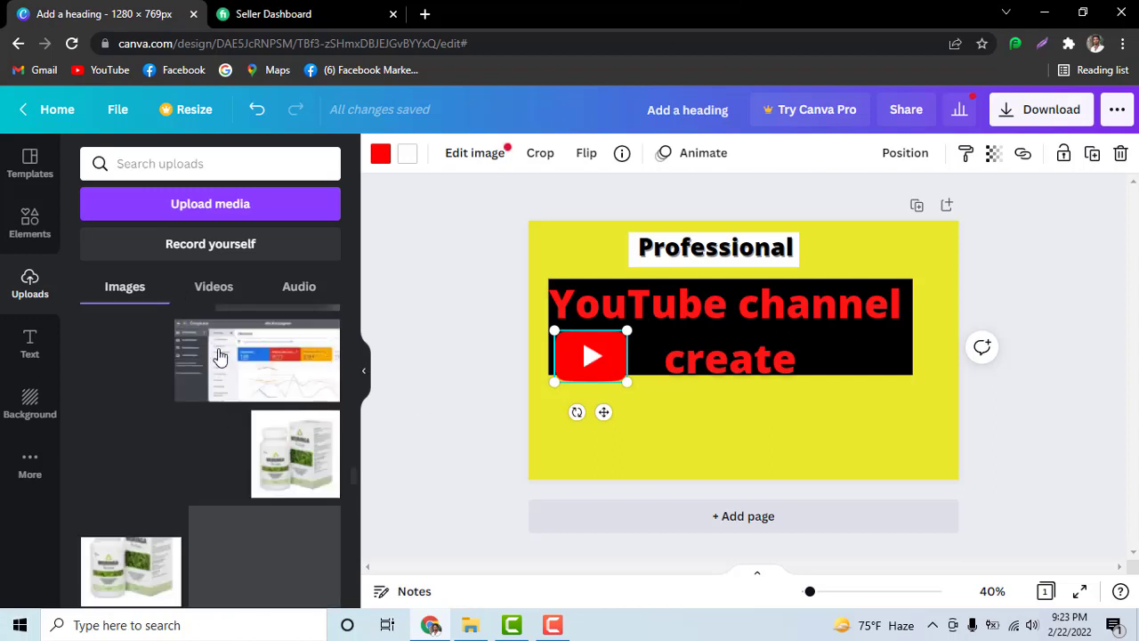
scroll(247, 403, "down", 3)
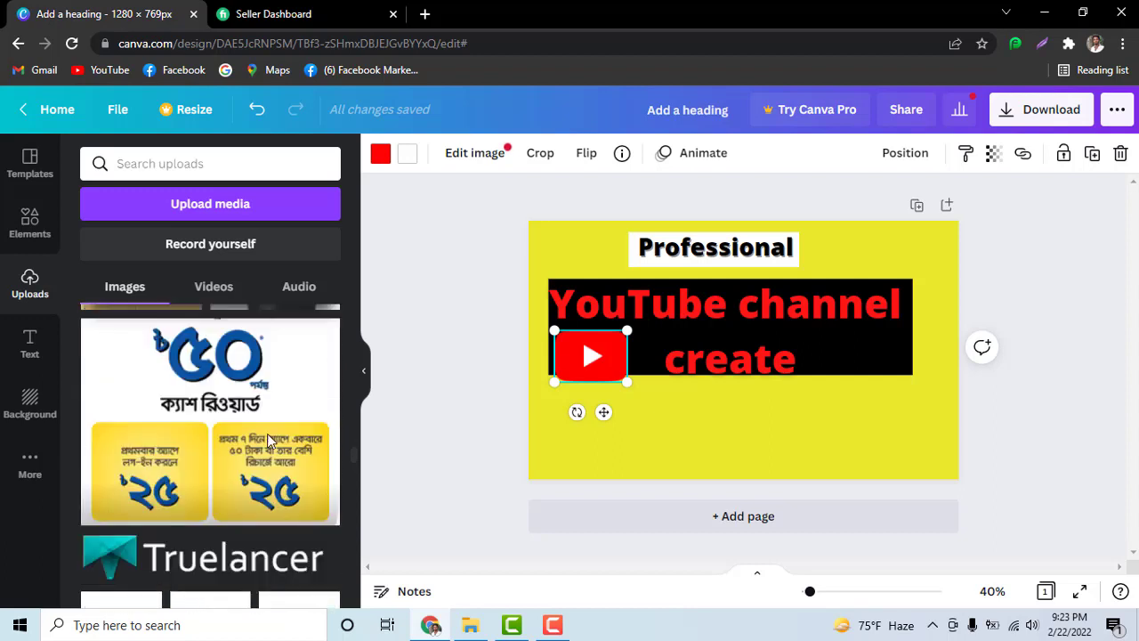
scroll(276, 425, "down", 5)
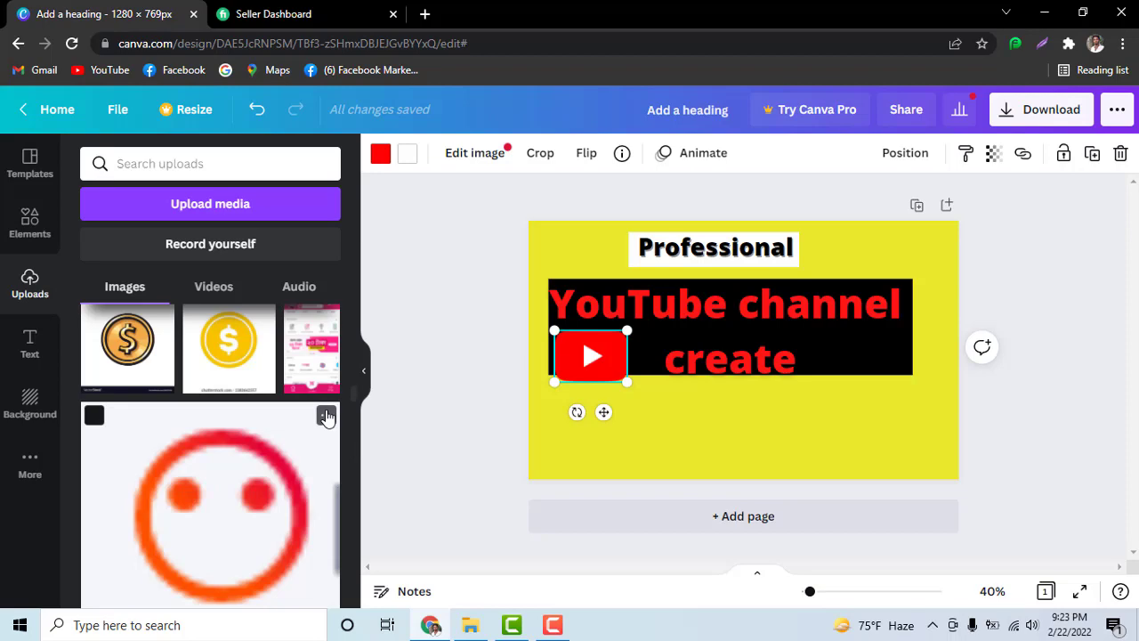
scroll(320, 430, "up", 3)
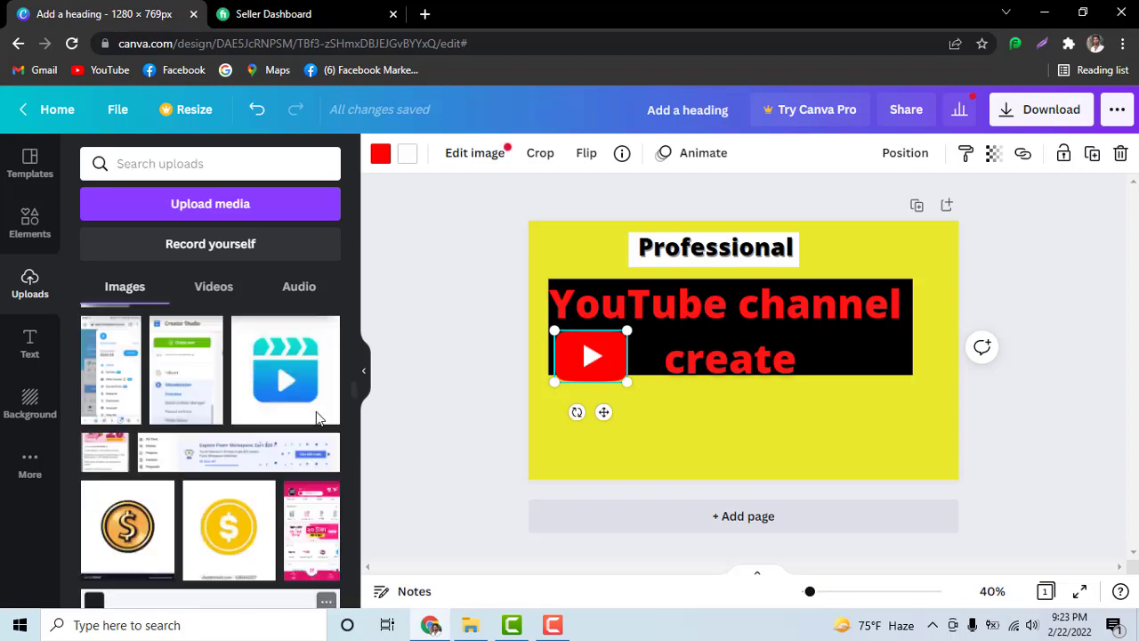
scroll(320, 425, "up", 3)
scroll(317, 419, "up", 3)
scroll(317, 418, "up", 2)
scroll(311, 415, "up", 2)
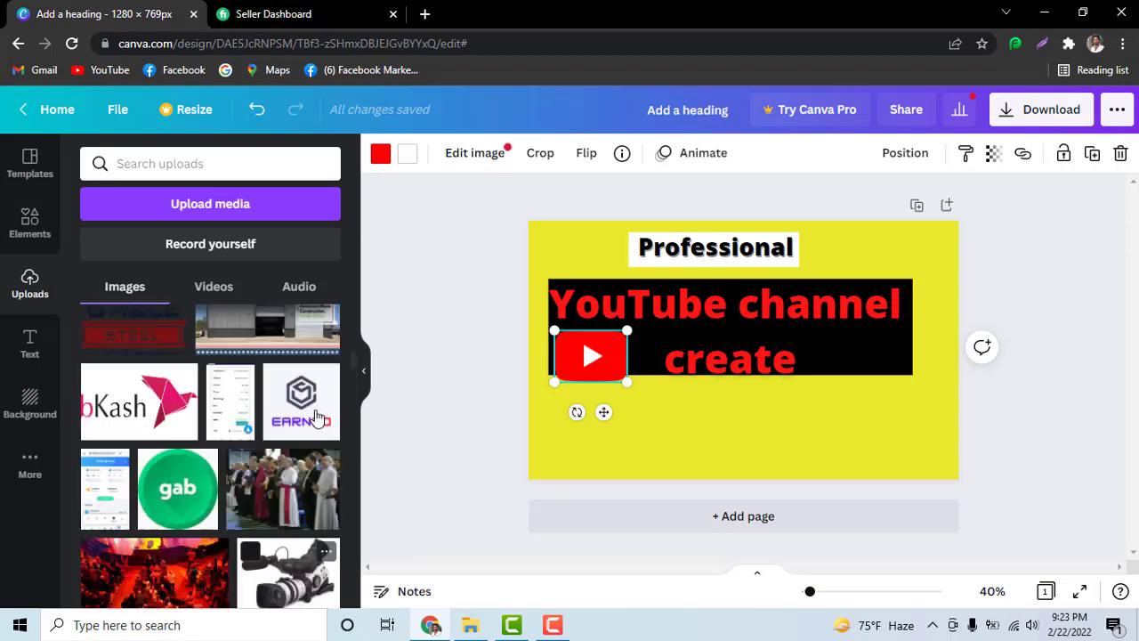
scroll(307, 410, "up", 3)
scroll(296, 411, "up", 2)
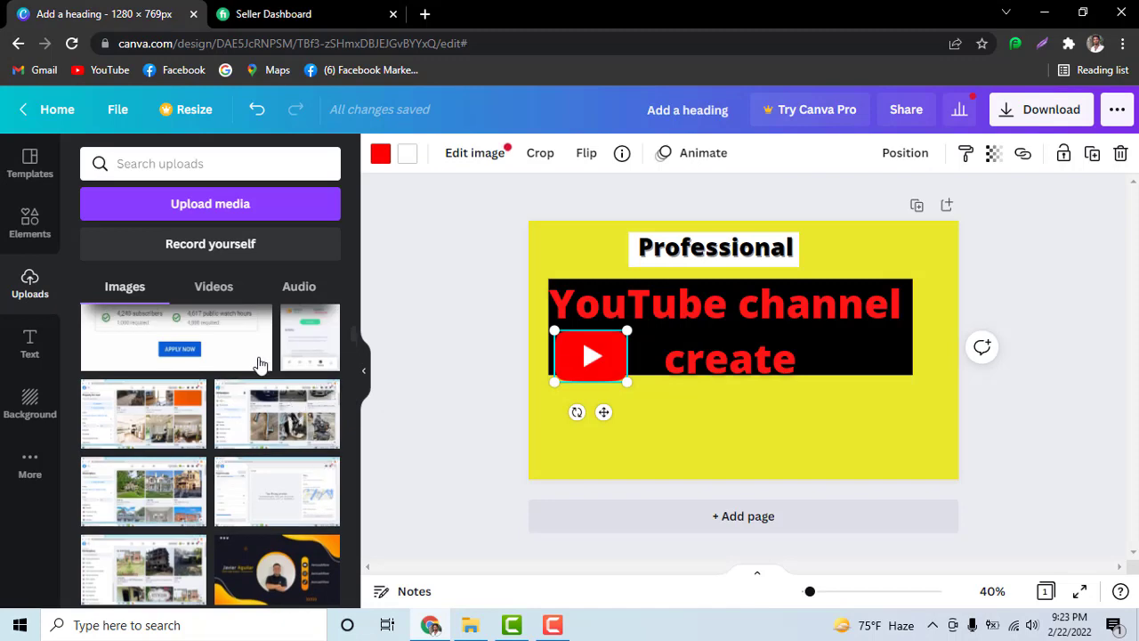
scroll(258, 365, "up", 3)
scroll(258, 369, "up", 2)
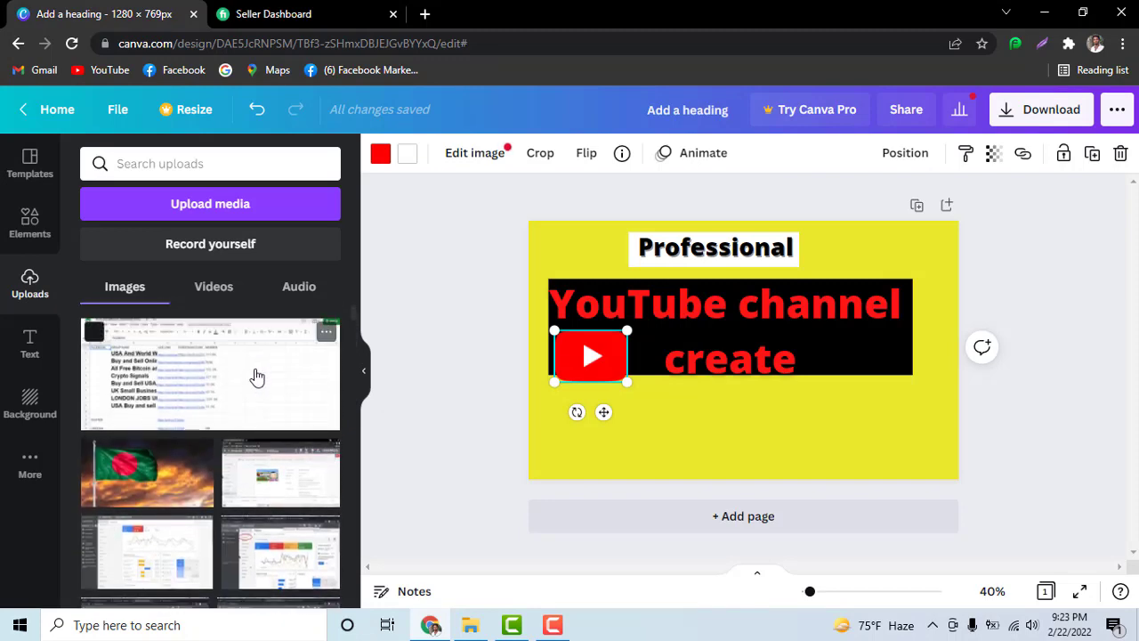
scroll(257, 374, "down", 5)
scroll(257, 374, "down", 5)
scroll(256, 374, "down", 5)
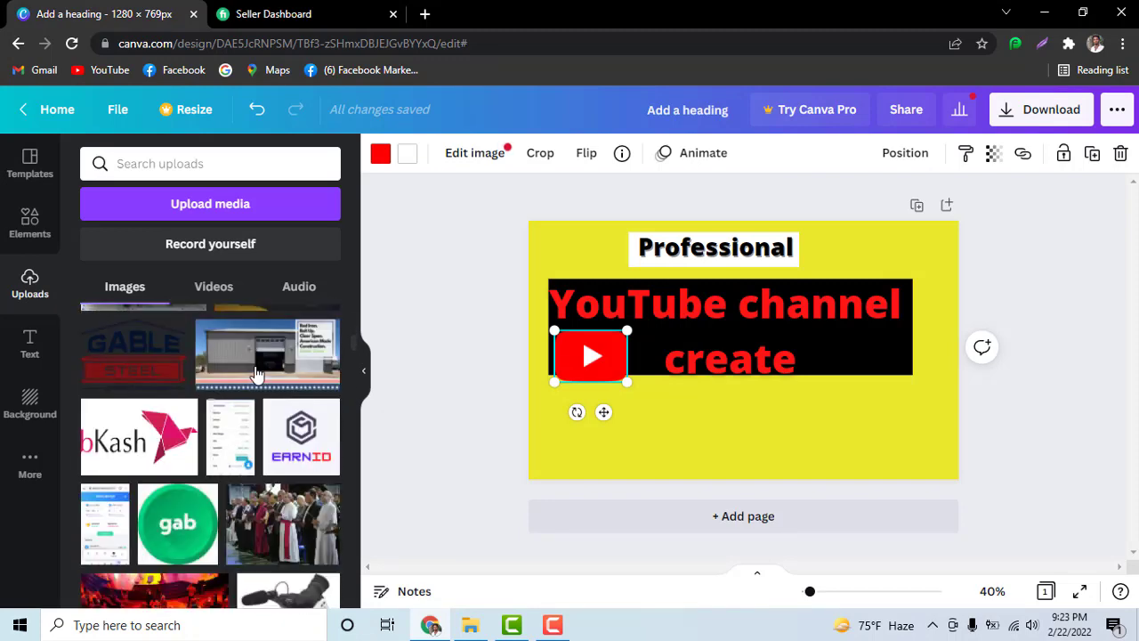
scroll(256, 373, "down", 5)
scroll(256, 374, "down", 3)
scroll(256, 374, "down", 2)
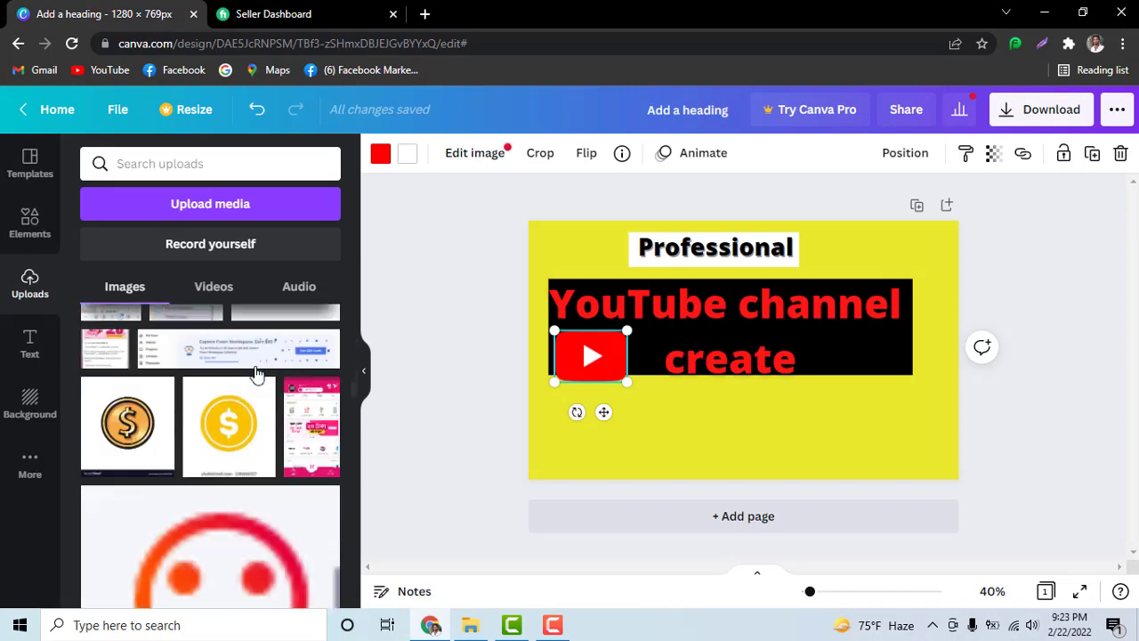
scroll(256, 373, "down", 3)
scroll(256, 374, "down", 2)
scroll(256, 372, "down", 2)
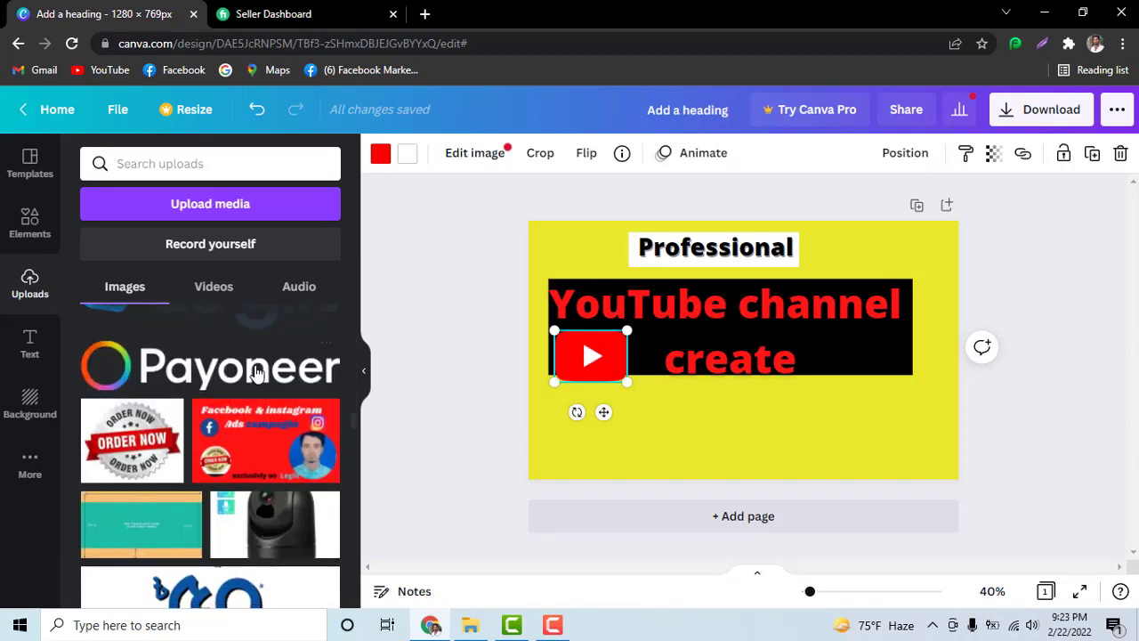
scroll(256, 372, "down", 3)
scroll(256, 372, "down", 1)
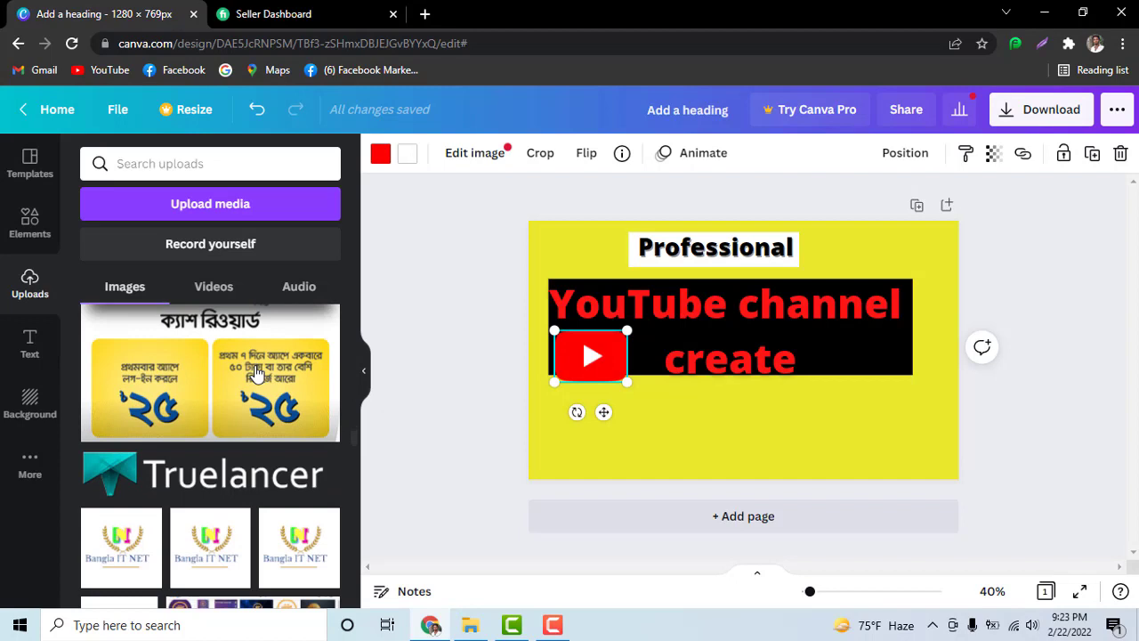
scroll(242, 413, "down", 1)
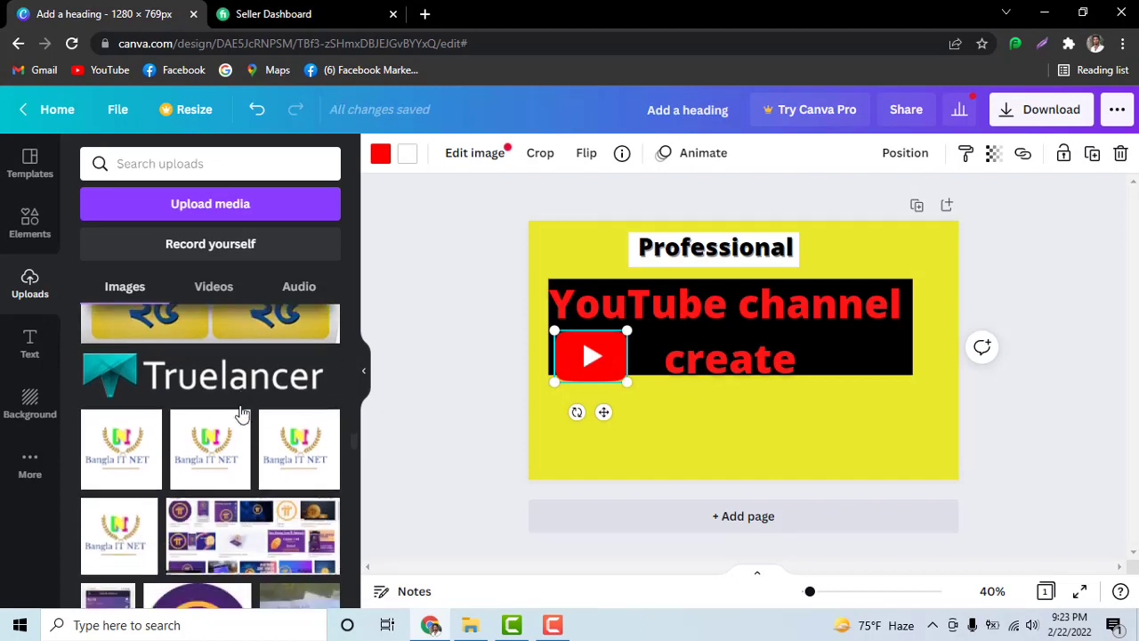
scroll(242, 413, "down", 1)
scroll(240, 417, "down", 1)
scroll(239, 420, "down", 1)
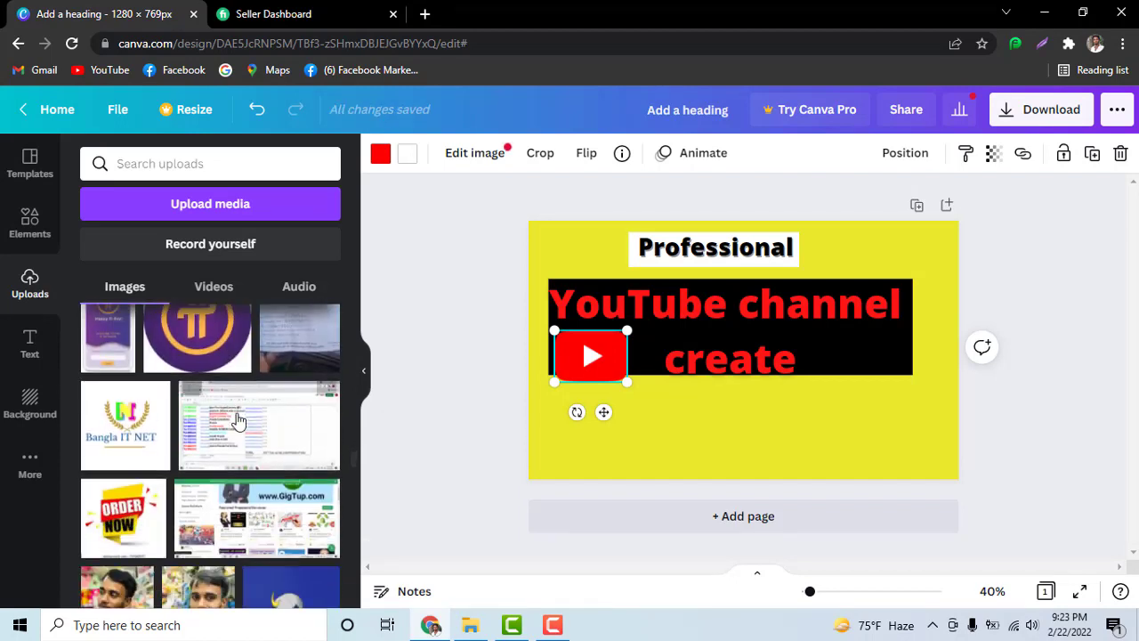
scroll(239, 420, "down", 2)
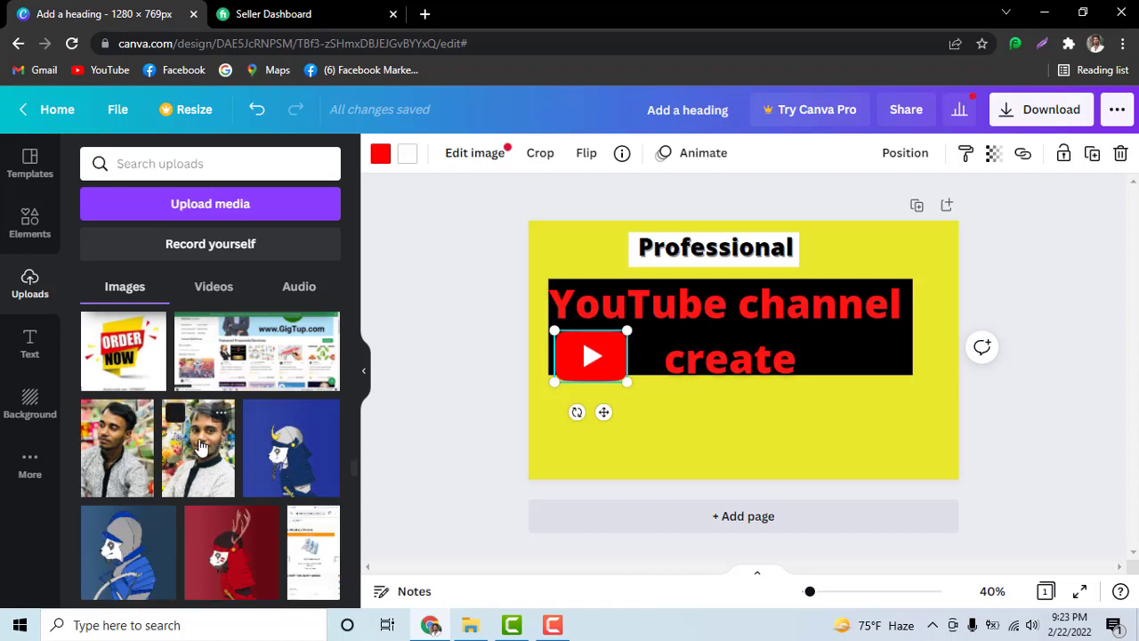
Add the portrait photo, shrink it, and place it at the banner's lower right
left_click(202, 446)
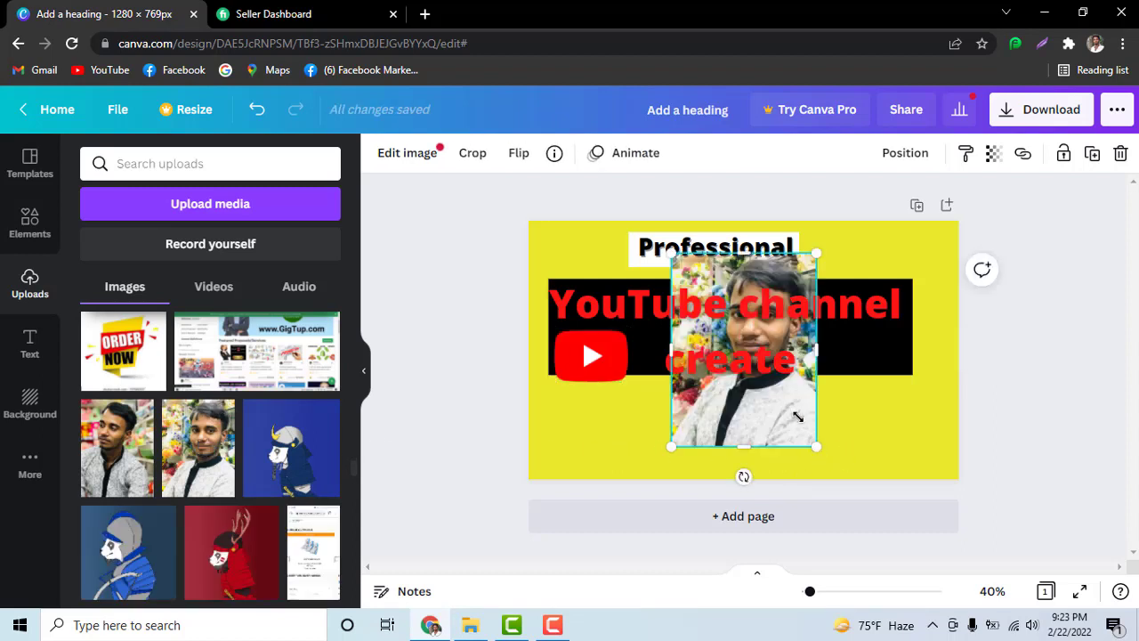
left_click_drag(797, 417, 795, 416)
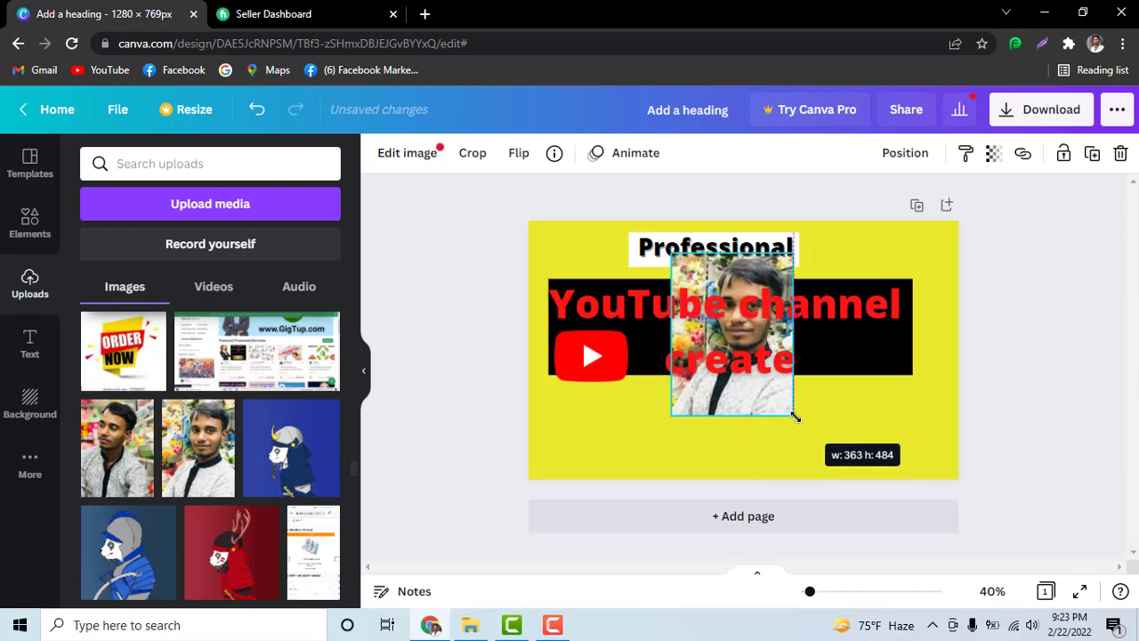
mouse_move(846, 426)
left_mouse_down()
mouse_move(908, 480)
mouse_move(875, 415)
mouse_move(900, 410)
left_mouse_up()
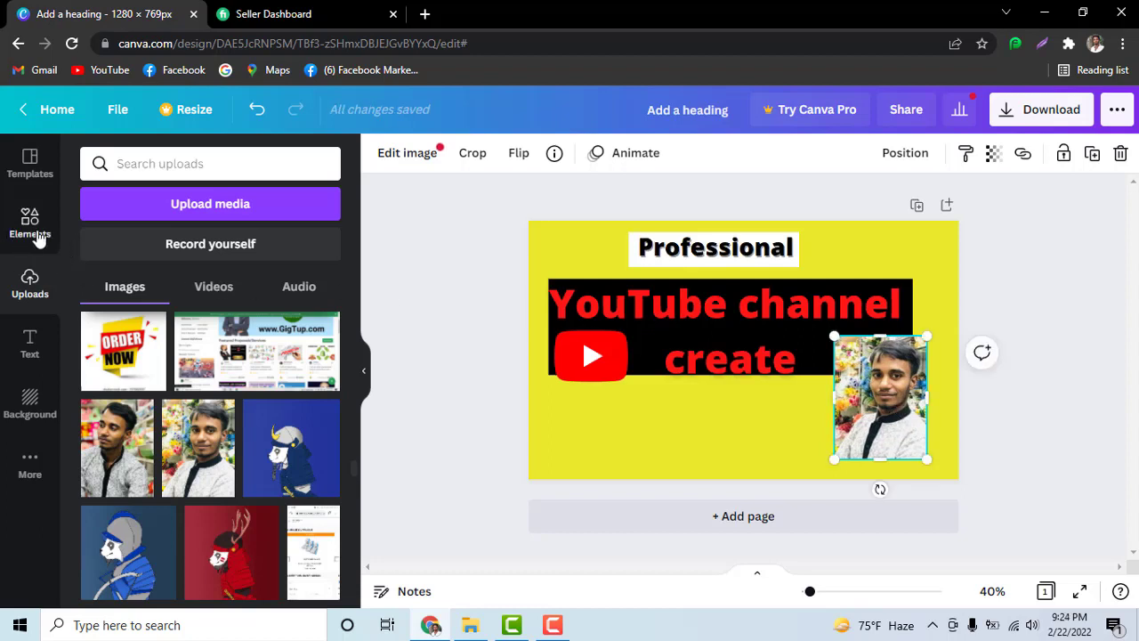
Reopen Elements, clear the 'youtube' search, and scroll down to the Frames section
left_click(38, 237)
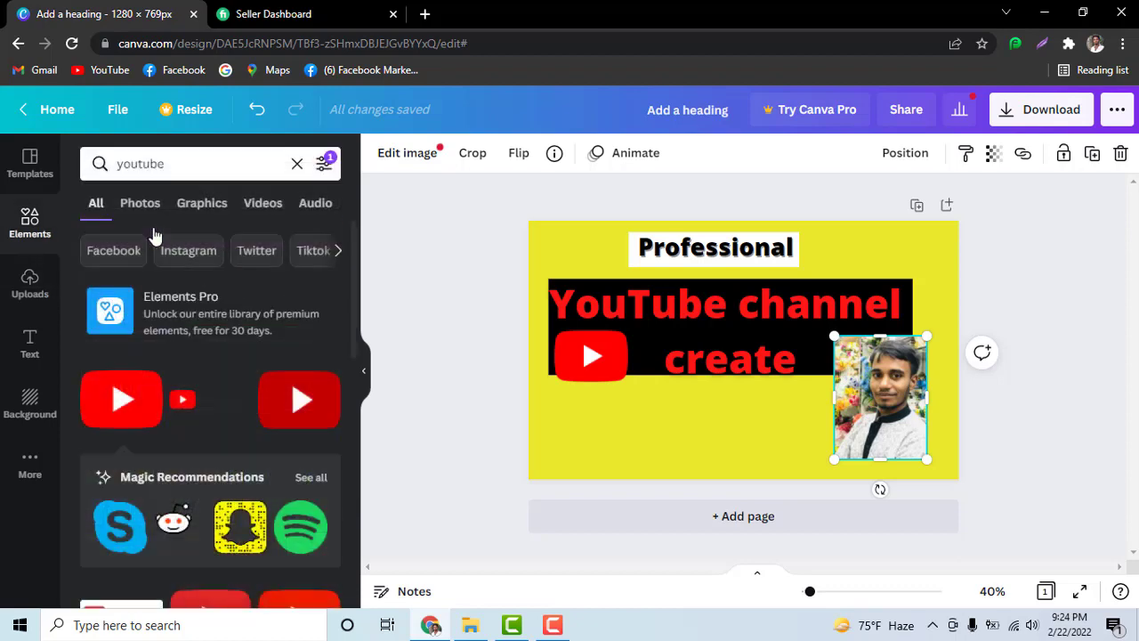
left_click(297, 163)
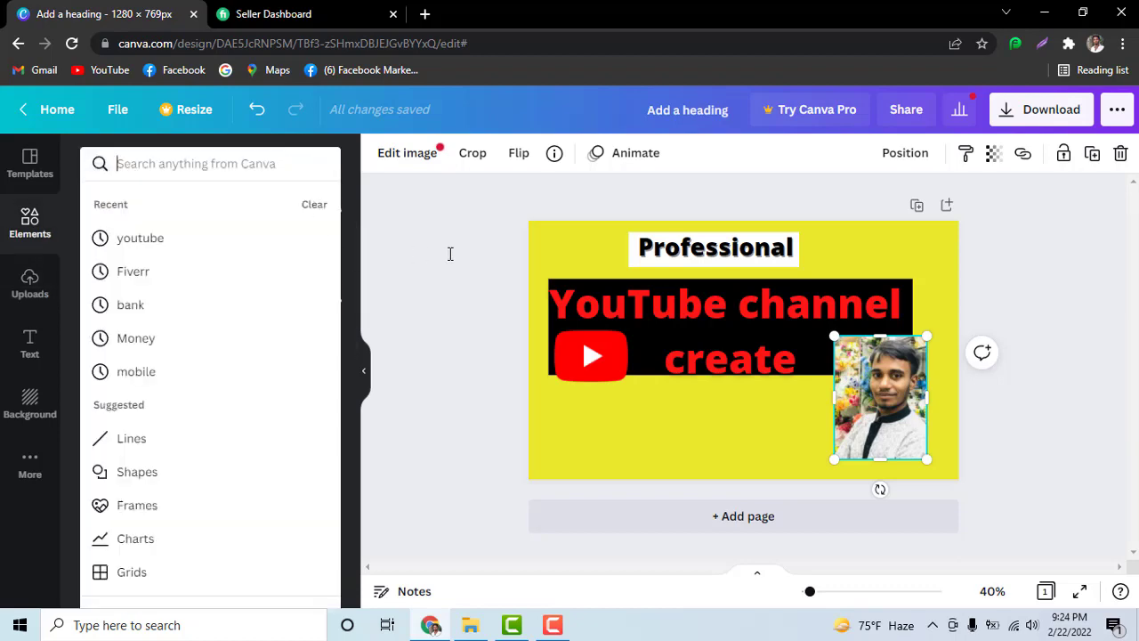
left_click(449, 254)
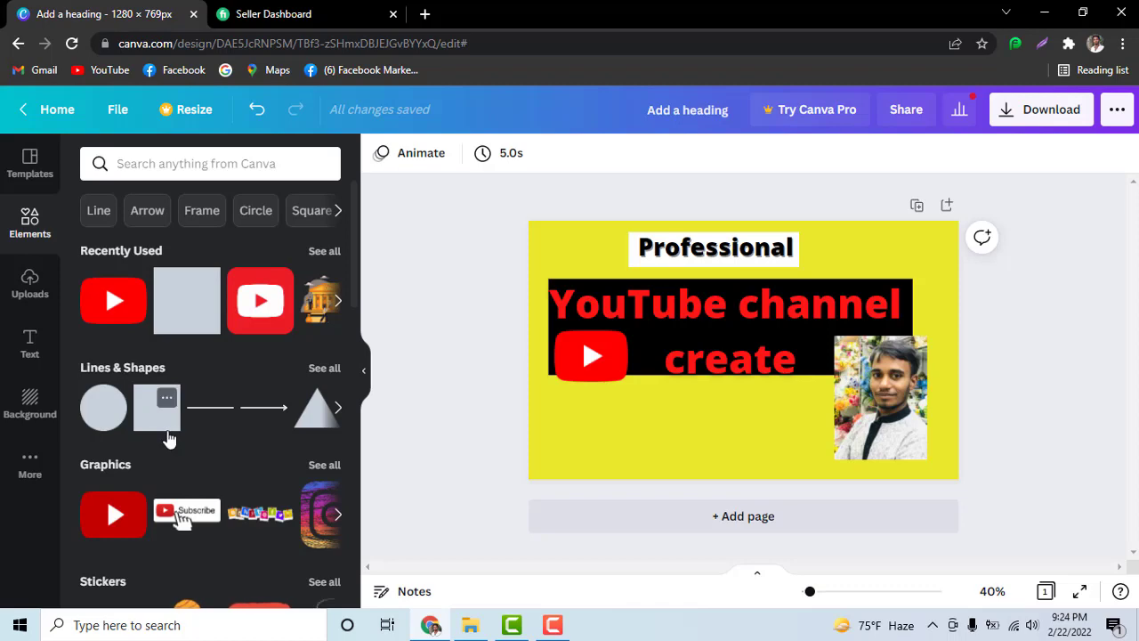
scroll(290, 413, "down", 3)
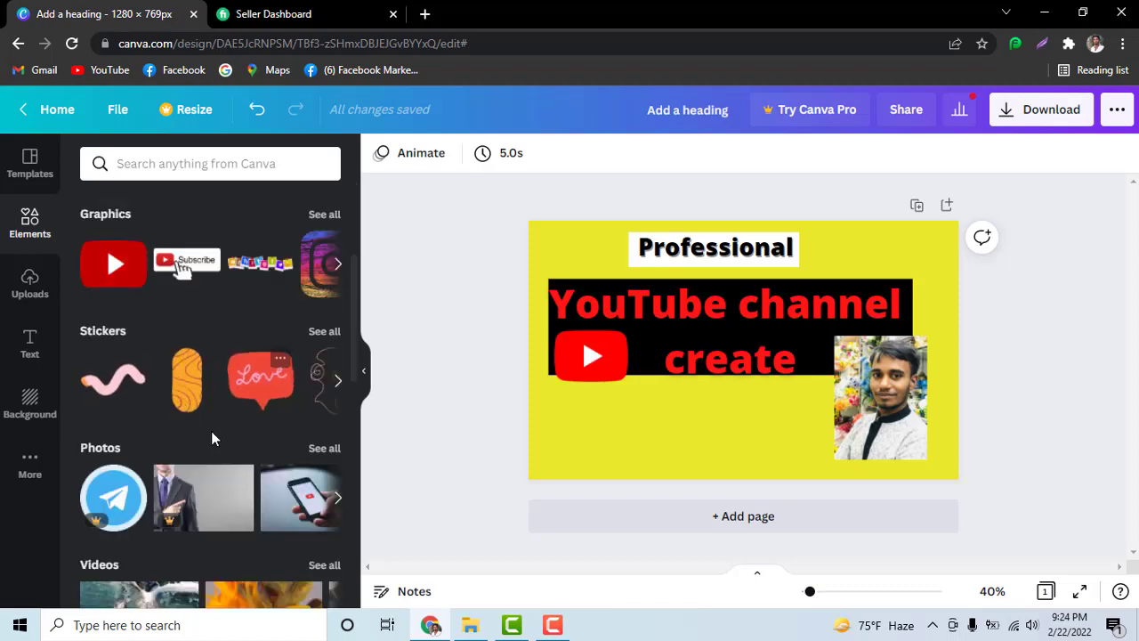
scroll(211, 431, "down", 3)
scroll(194, 402, "down", 3)
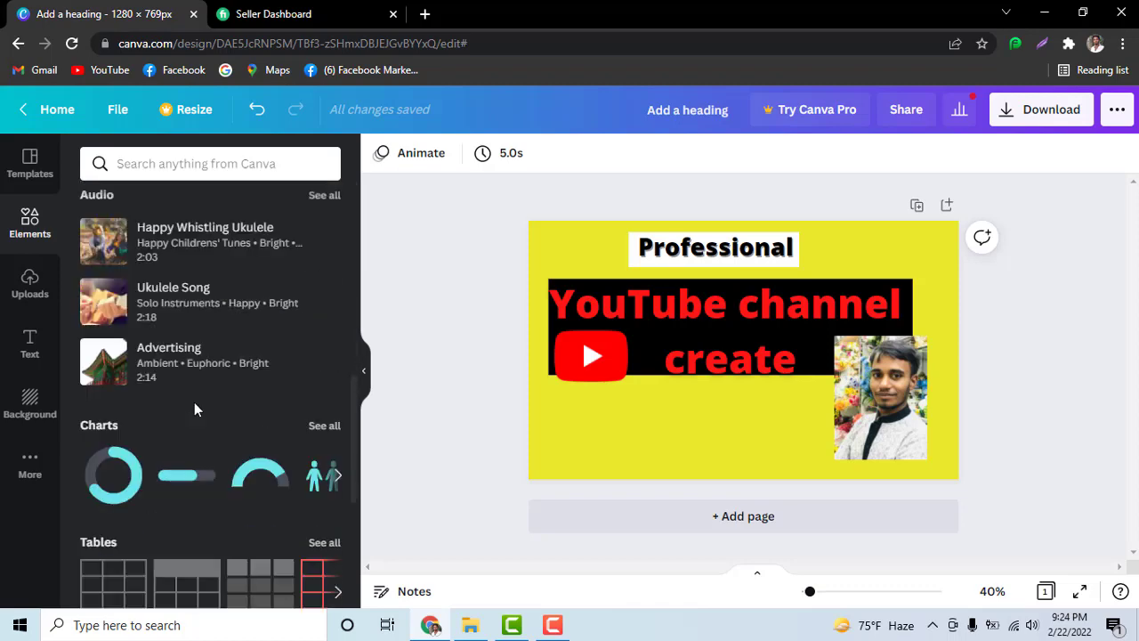
scroll(196, 407, "down", 3)
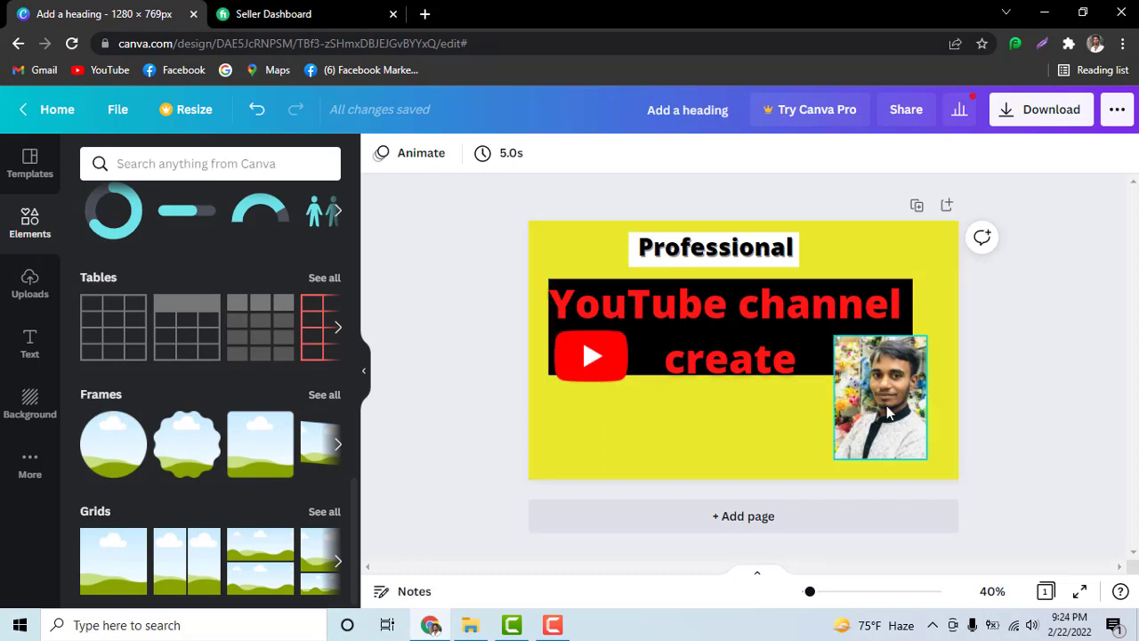
Add a circle frame and drop the portrait photo into it
left_click(102, 447)
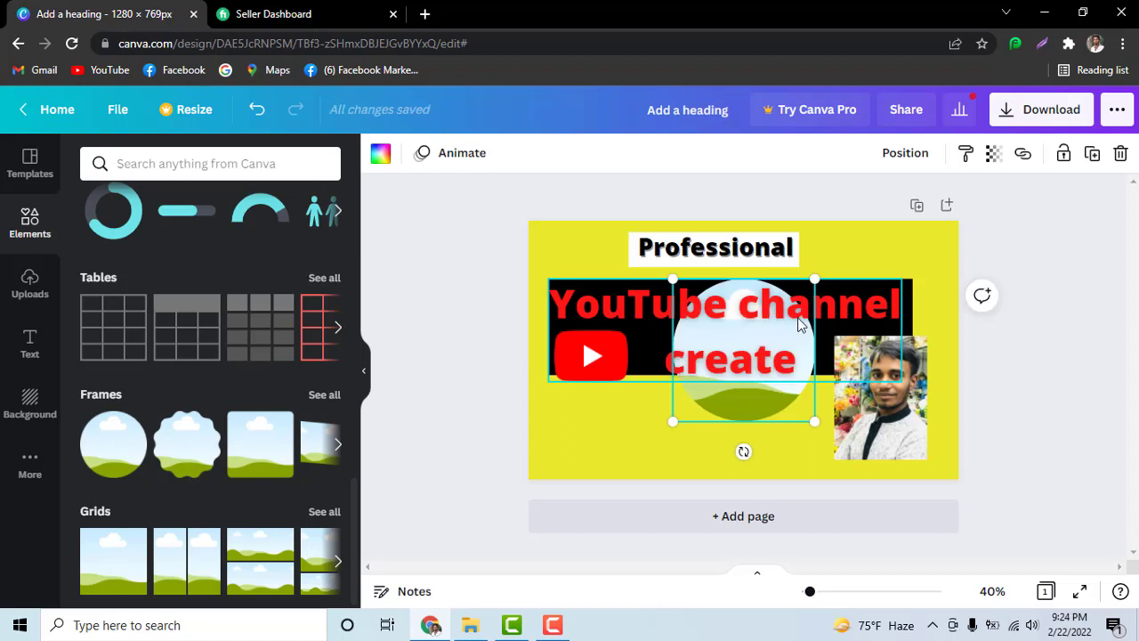
left_click_drag(739, 364, 783, 278)
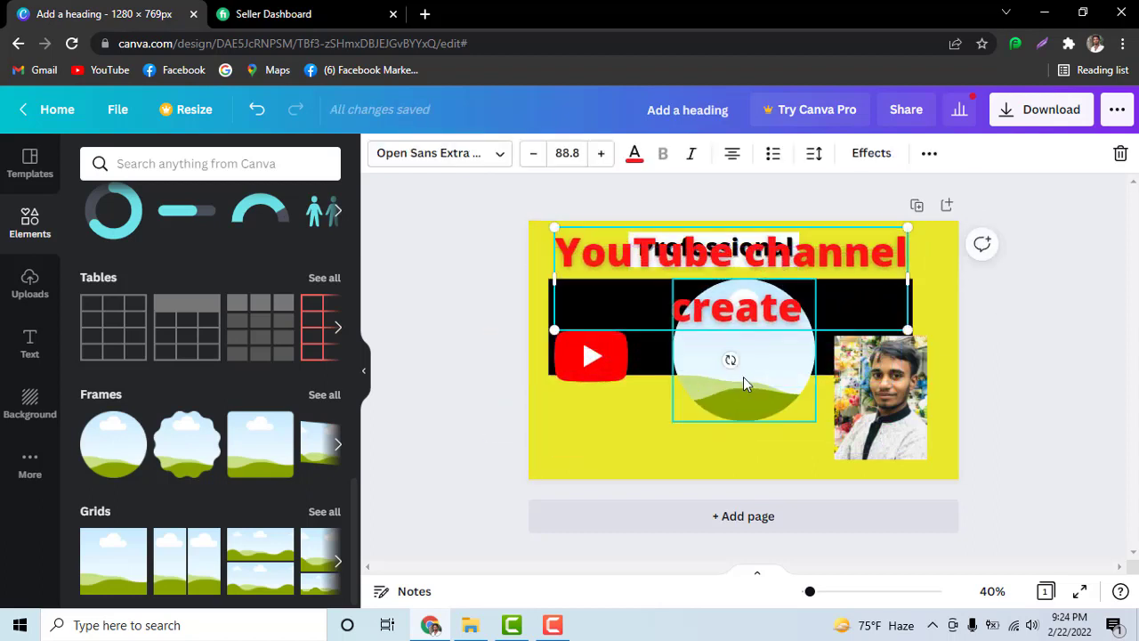
left_click_drag(743, 376, 720, 410)
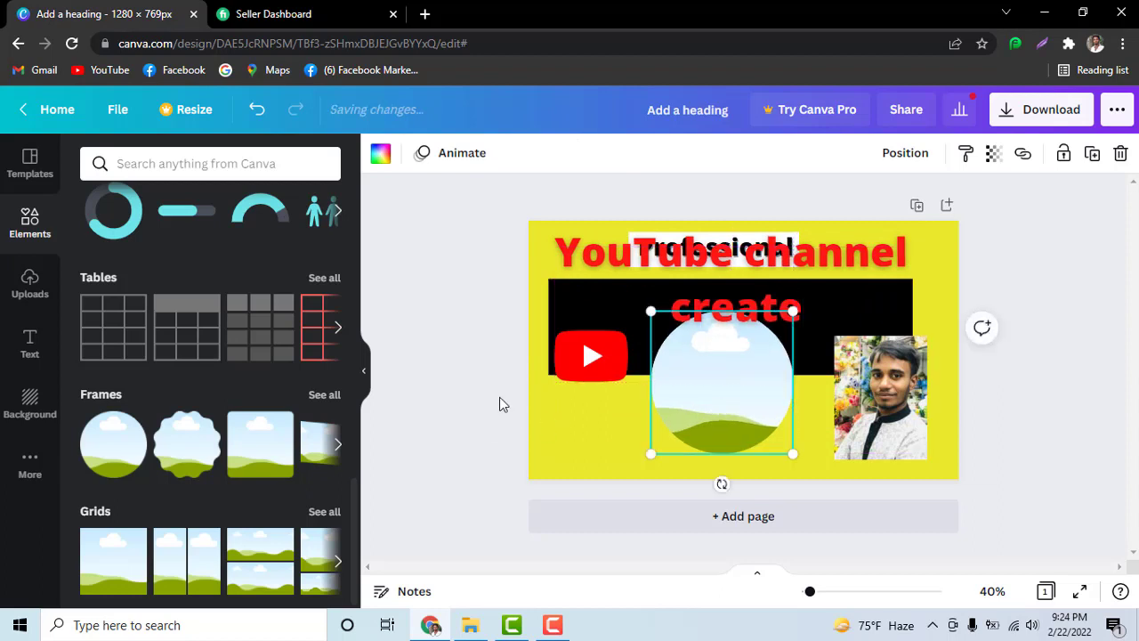
left_click(470, 386)
left_click(689, 375)
left_click(891, 394)
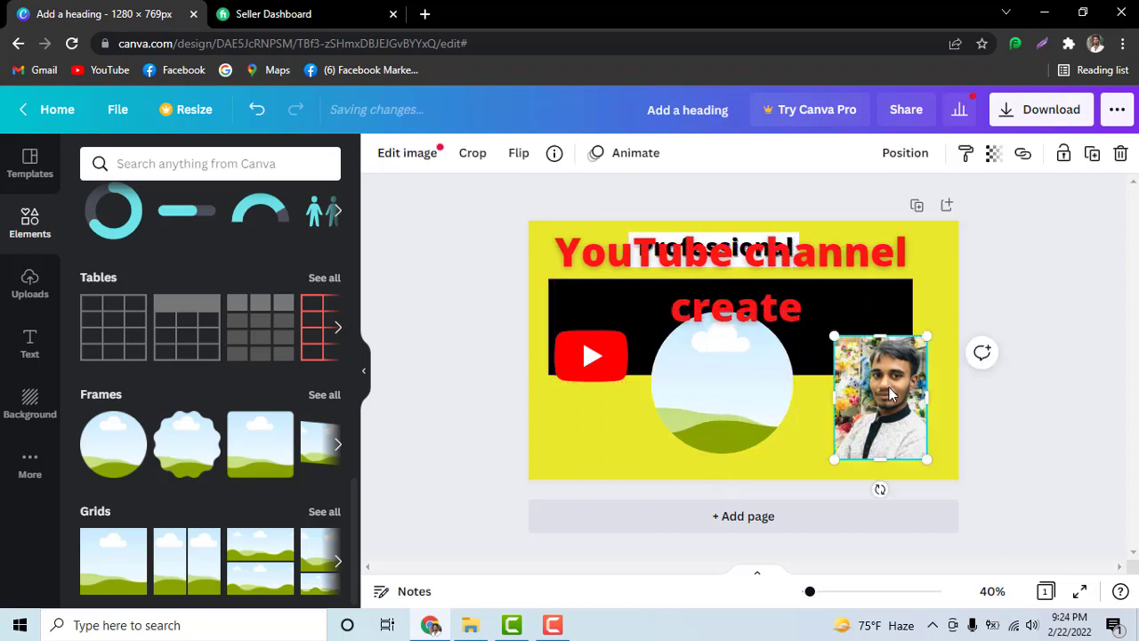
left_click_drag(856, 385, 796, 377)
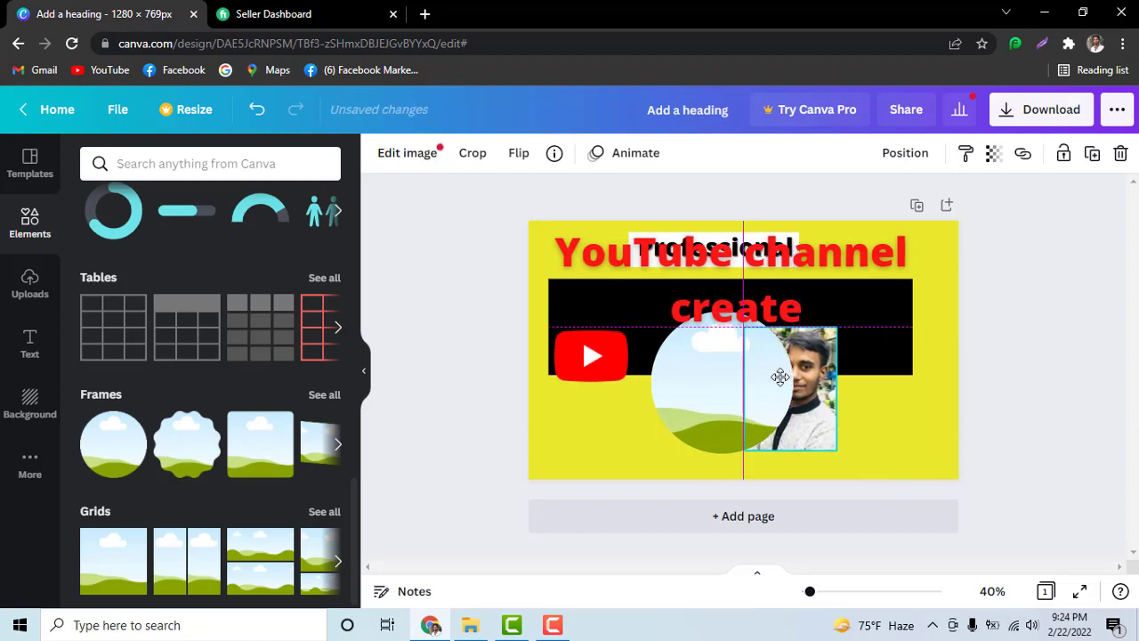
left_click_drag(796, 377, 765, 377)
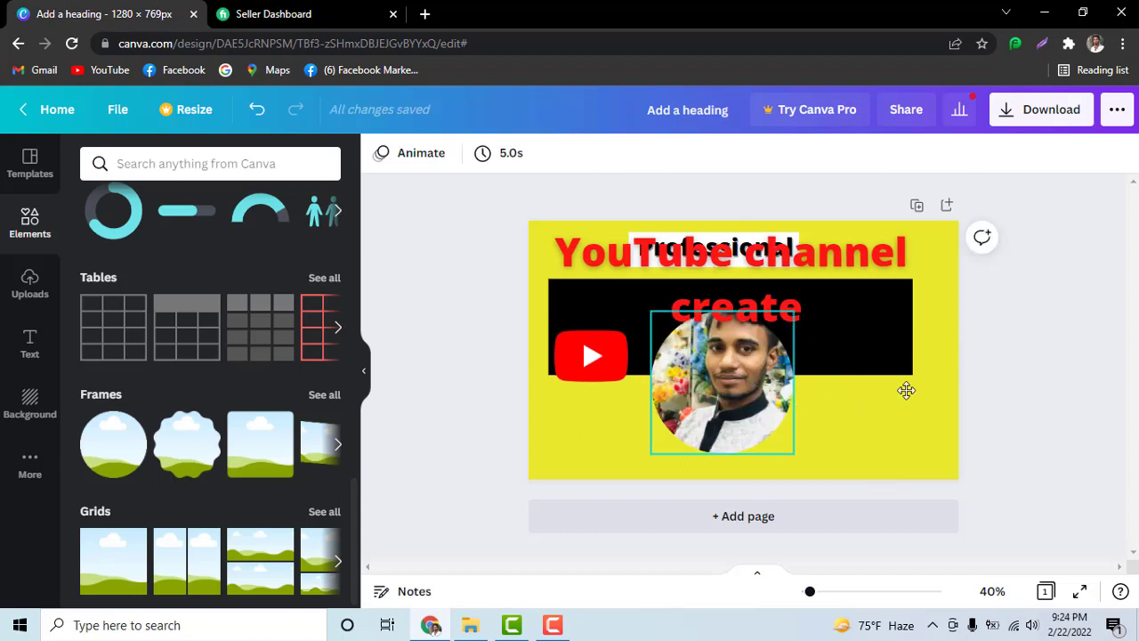
Shrink the circular photo to the lower right, with the heading back under Professional
mouse_move(906, 390)
left_mouse_down()
mouse_move(842, 392)
mouse_move(827, 380)
left_mouse_up()
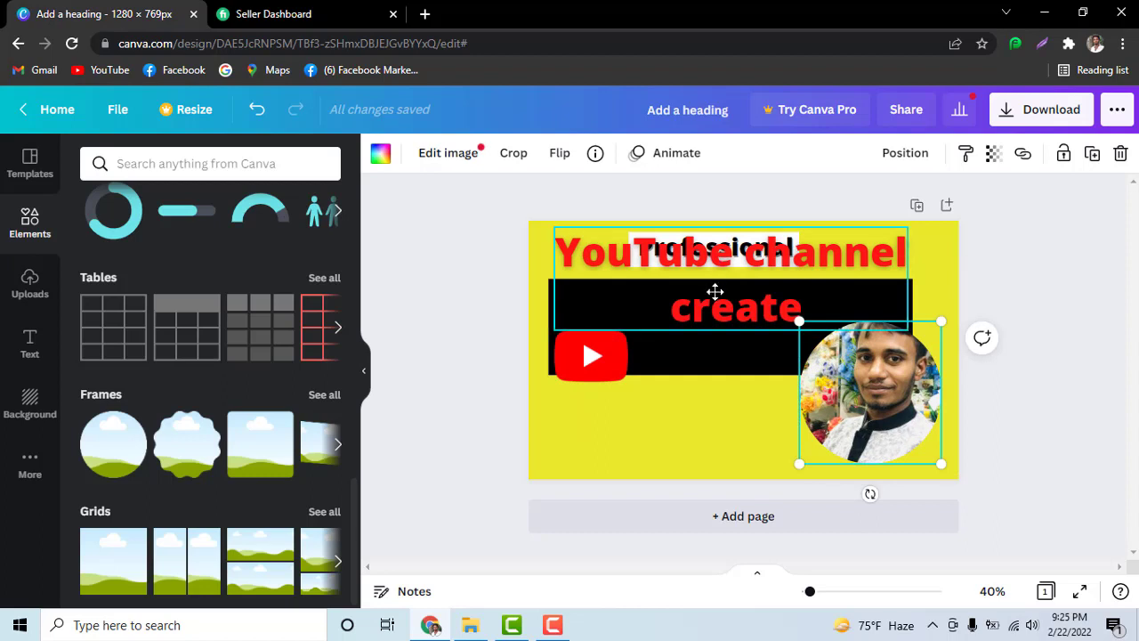
left_click_drag(715, 288, 715, 330)
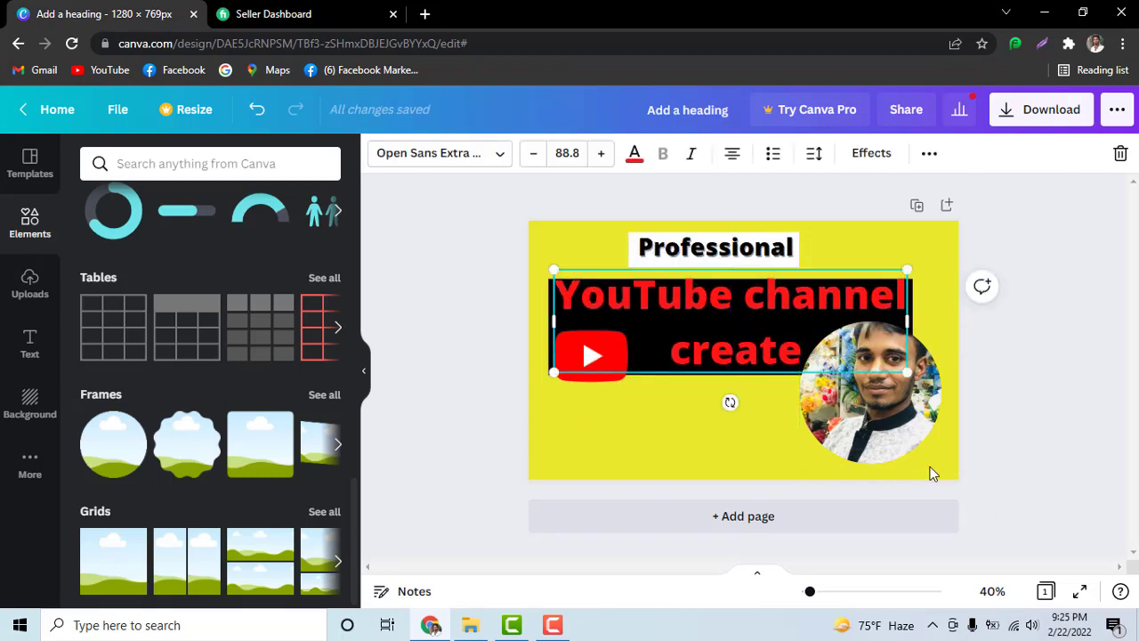
left_click(921, 428)
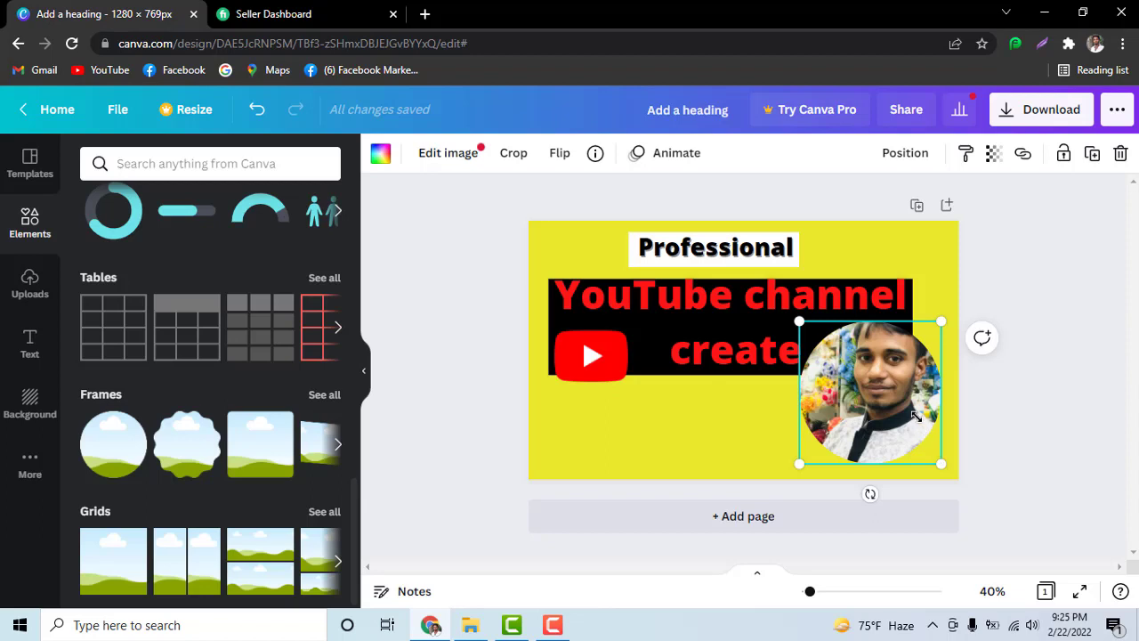
left_click_drag(917, 417, 907, 428)
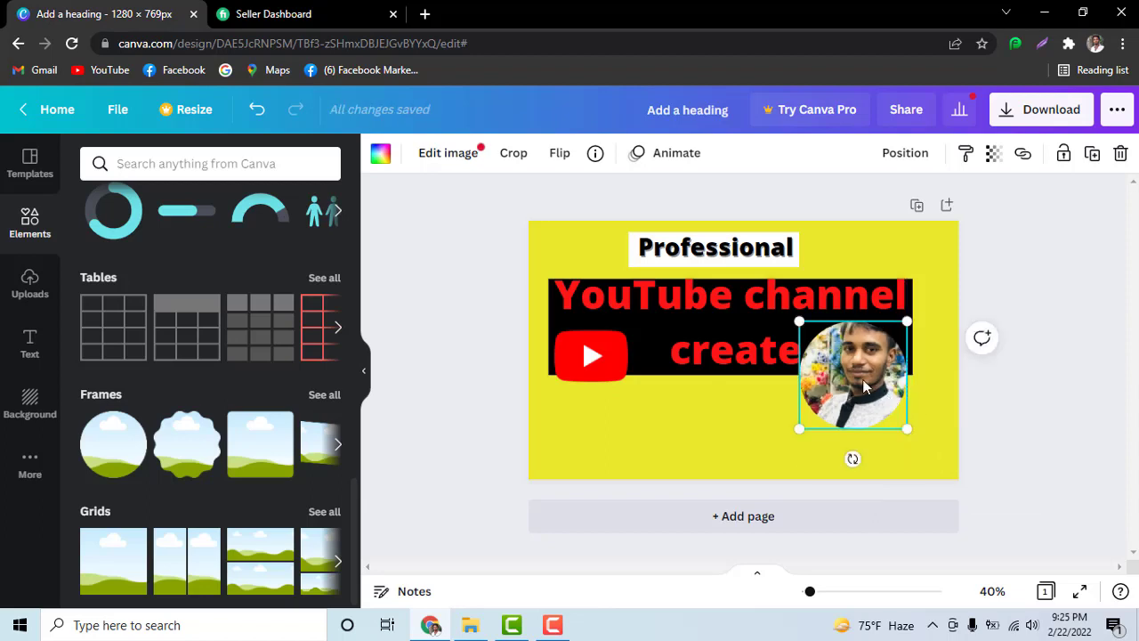
left_click(880, 401)
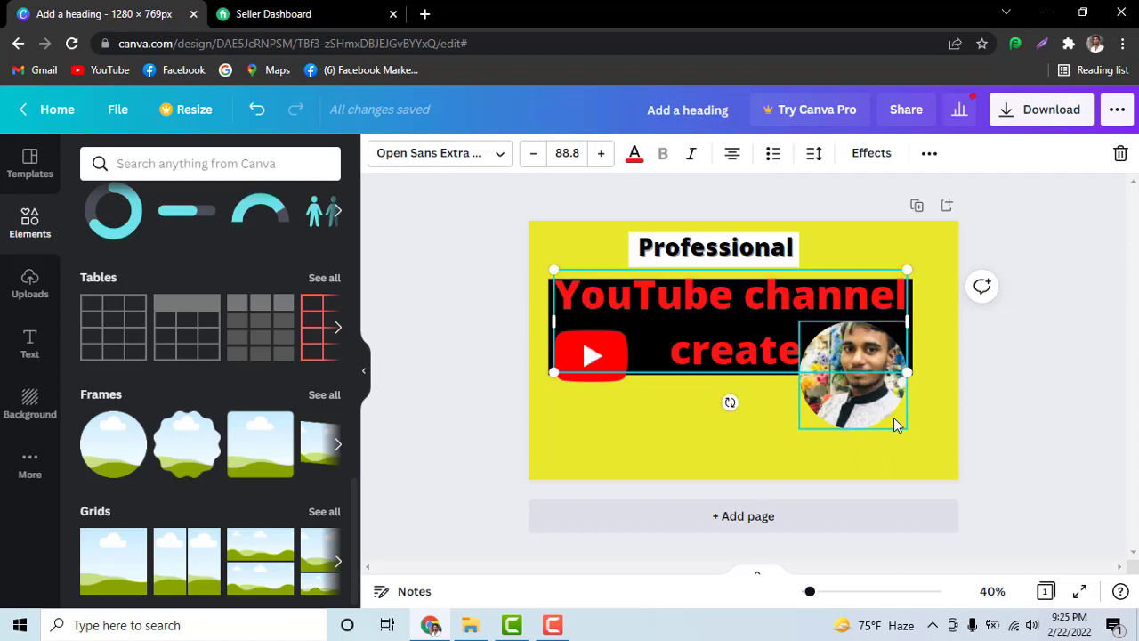
left_click(1090, 326)
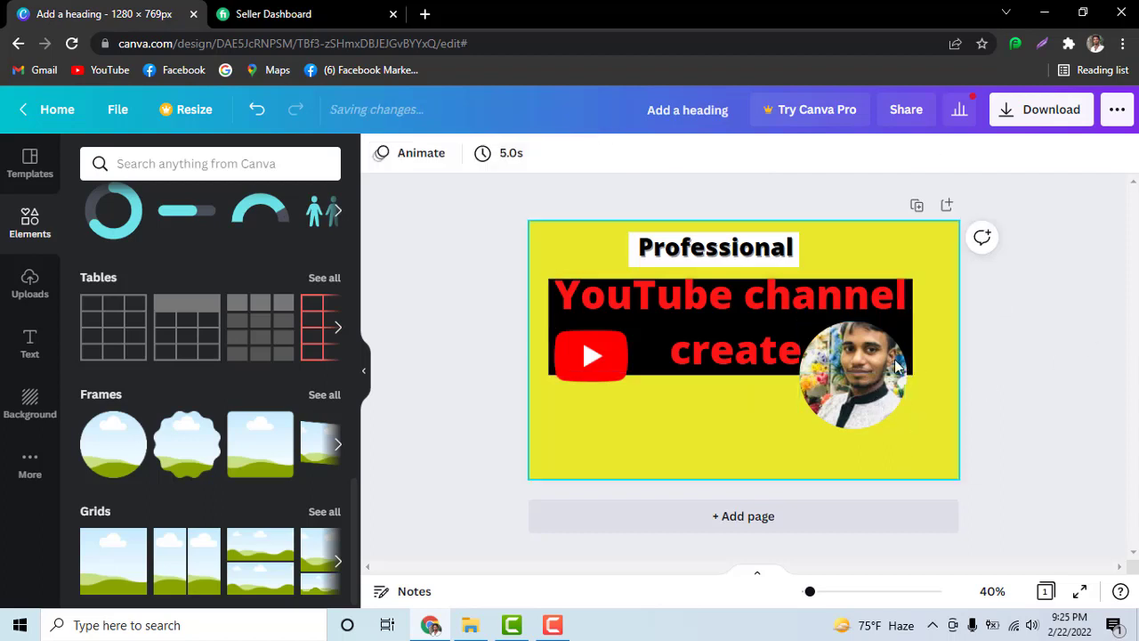
left_click_drag(856, 394, 884, 423)
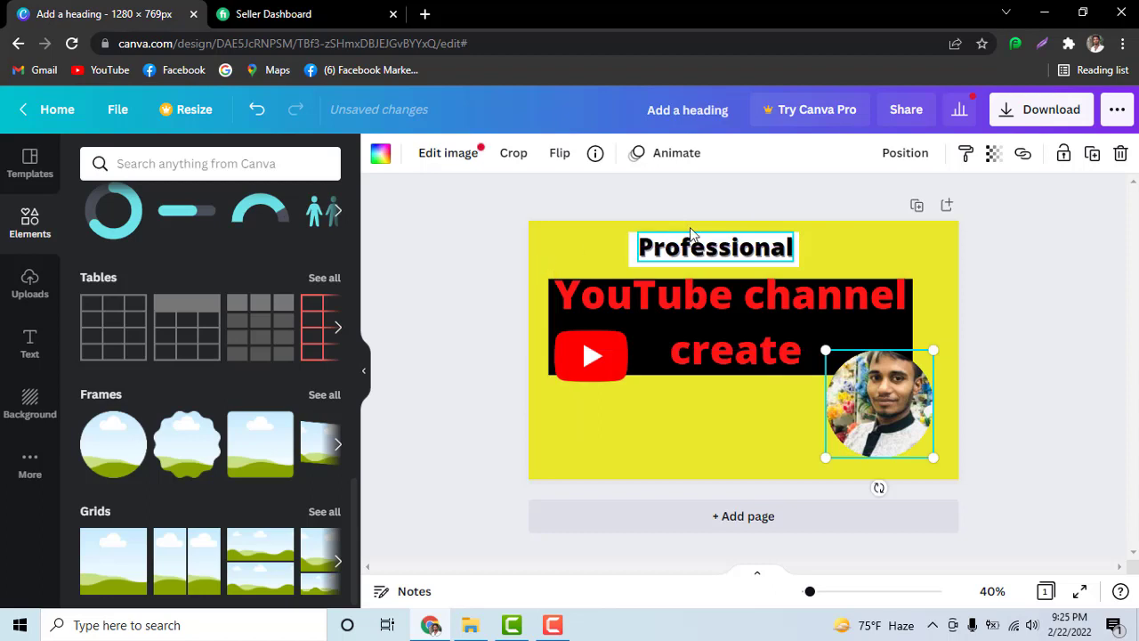
Place a bar chart from the Charts elements onto the banner
key("Escape")
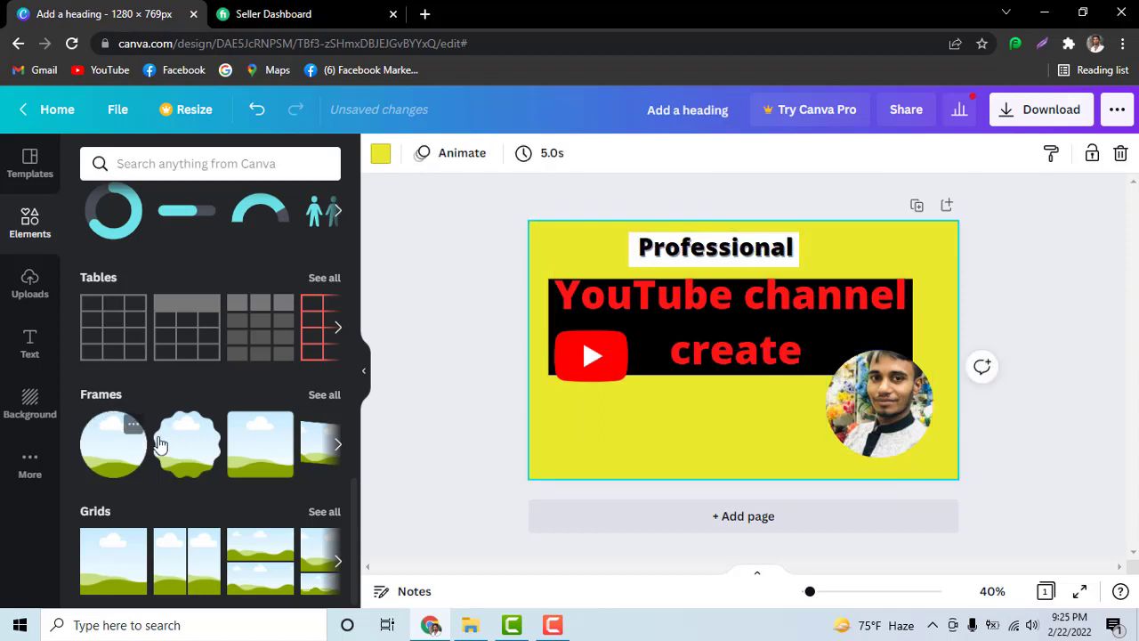
scroll(224, 382, "down", 1)
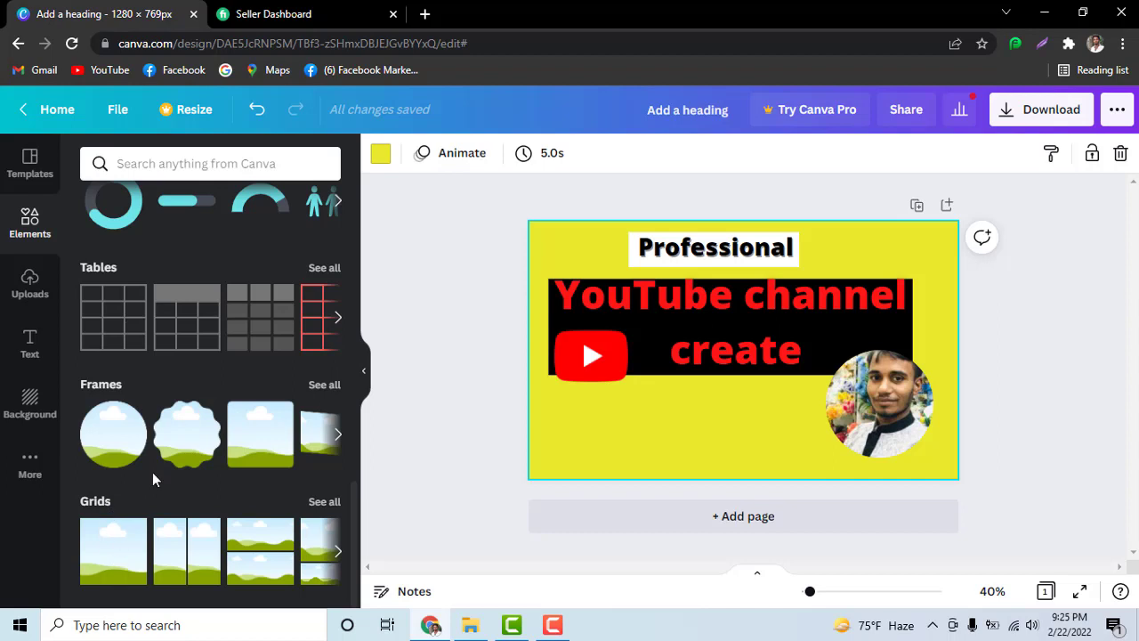
scroll(208, 473, "up", 1)
scroll(205, 454, "up", 2)
scroll(187, 461, "down", 1)
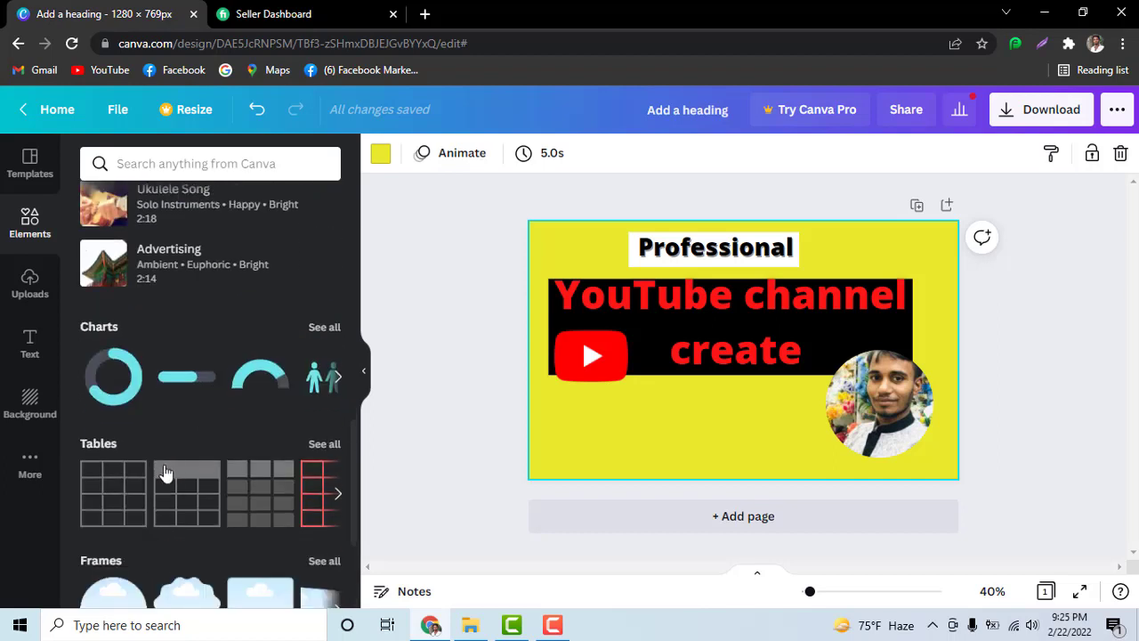
left_click(344, 368)
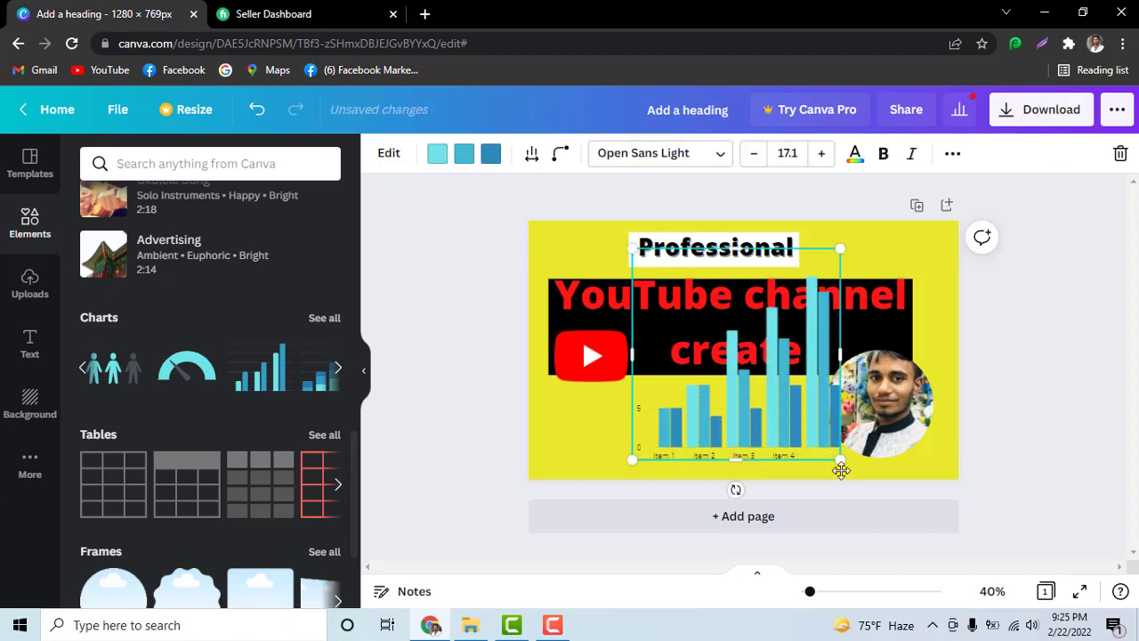
left_click_drag(844, 467, 791, 473)
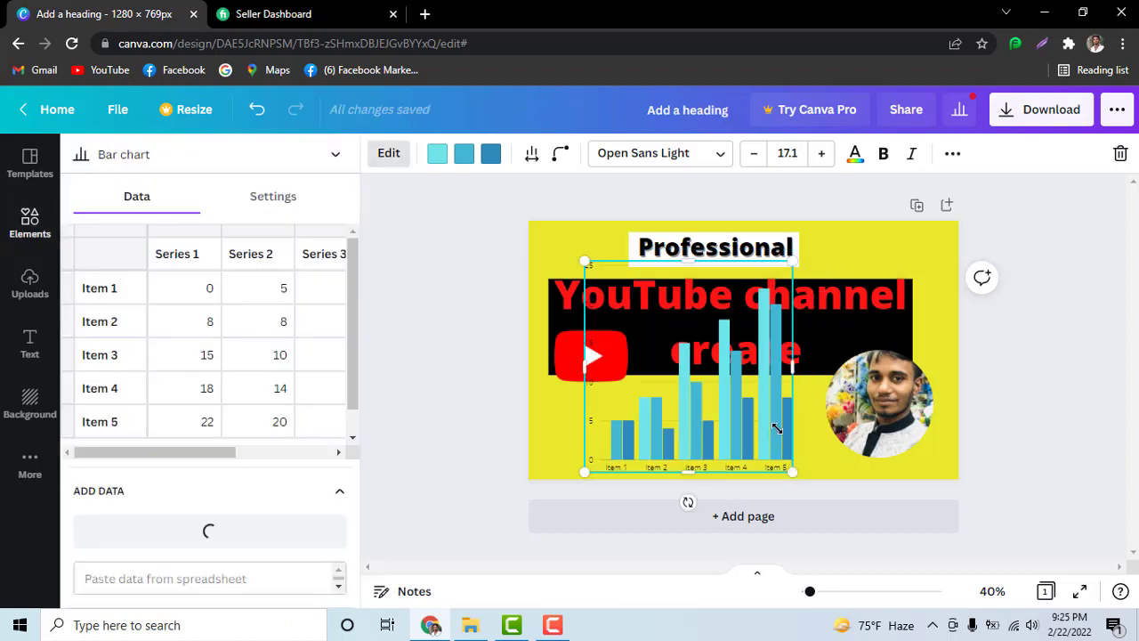
Shrink the bar chart and move it to the banner's bottom, just below the YouTube logo
mouse_move(743, 402)
left_mouse_down()
mouse_move(697, 372)
mouse_move(745, 448)
mouse_move(730, 408)
left_mouse_up()
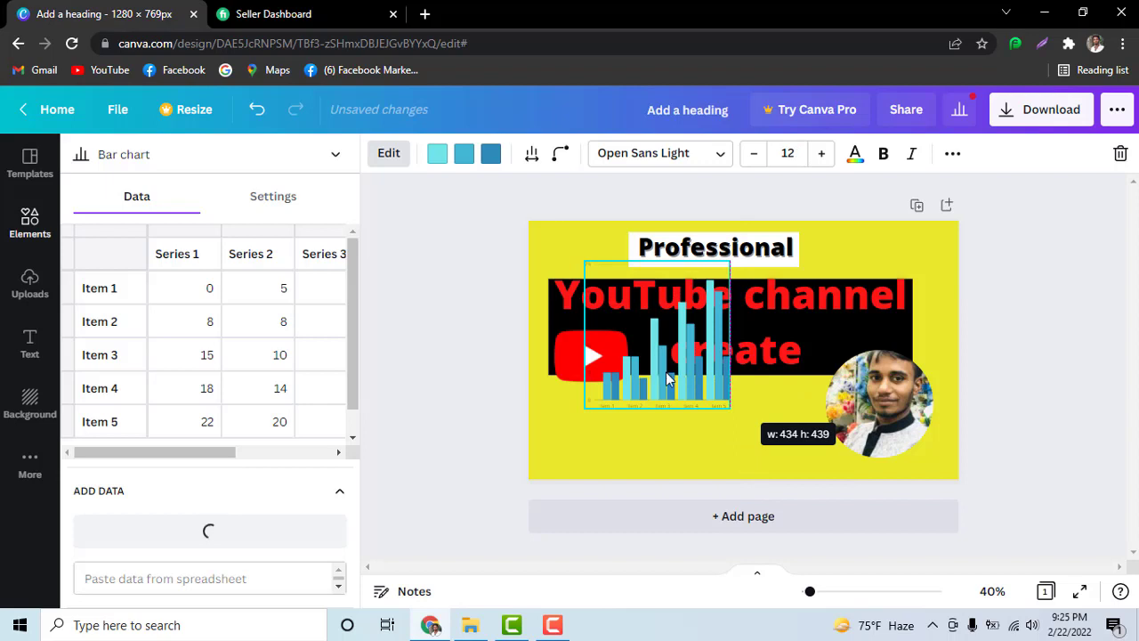
left_click_drag(664, 425, 663, 451)
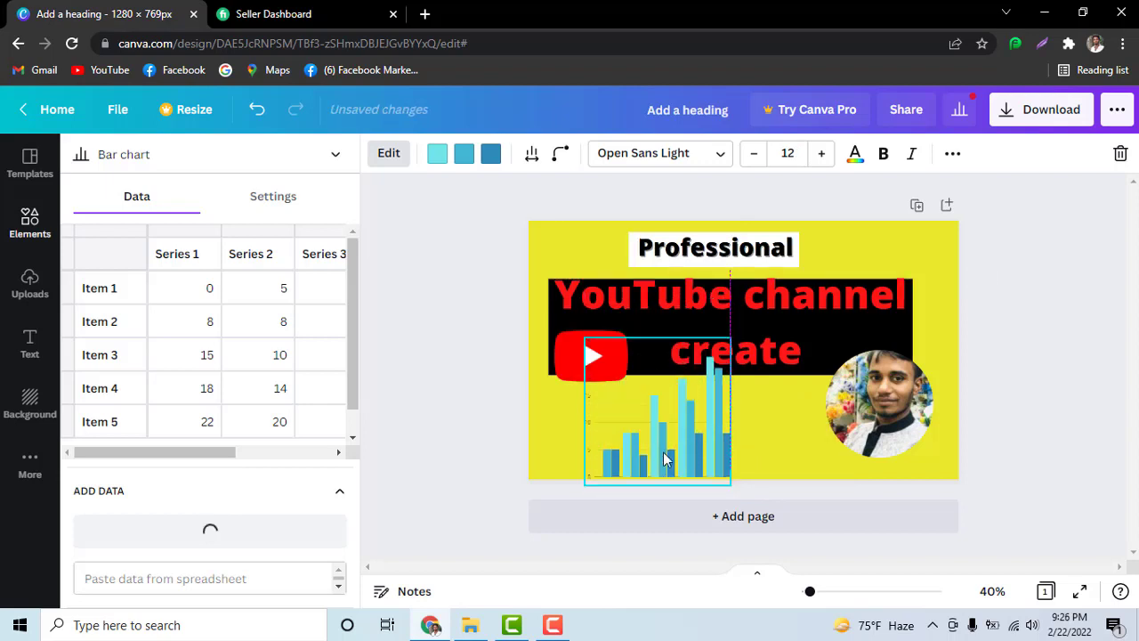
left_click_drag(663, 451, 660, 452)
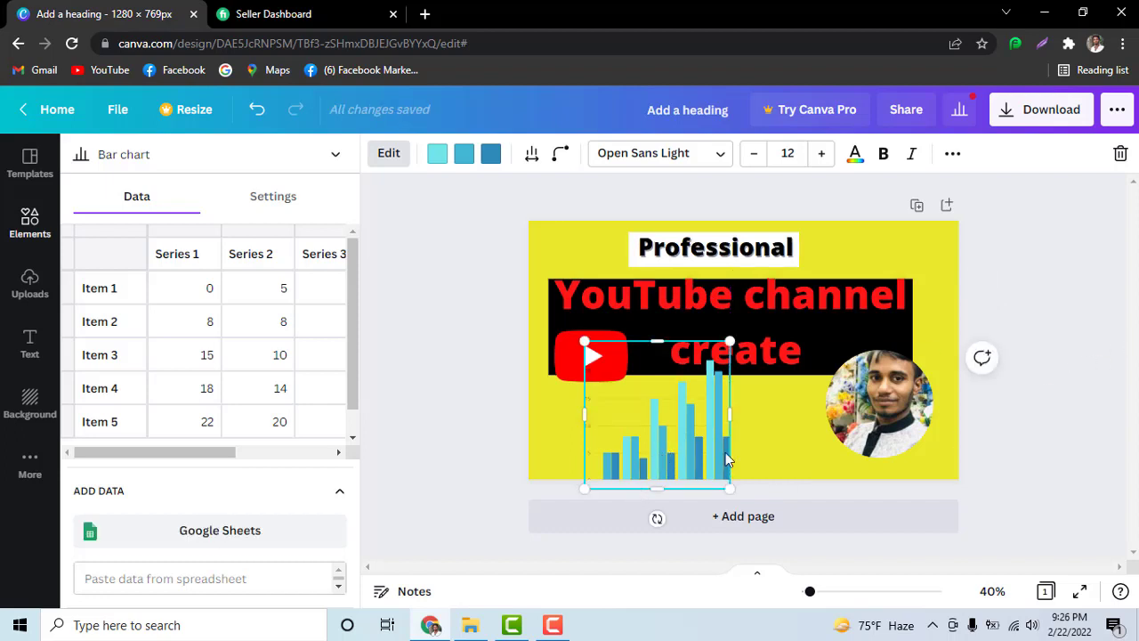
left_click(559, 627)
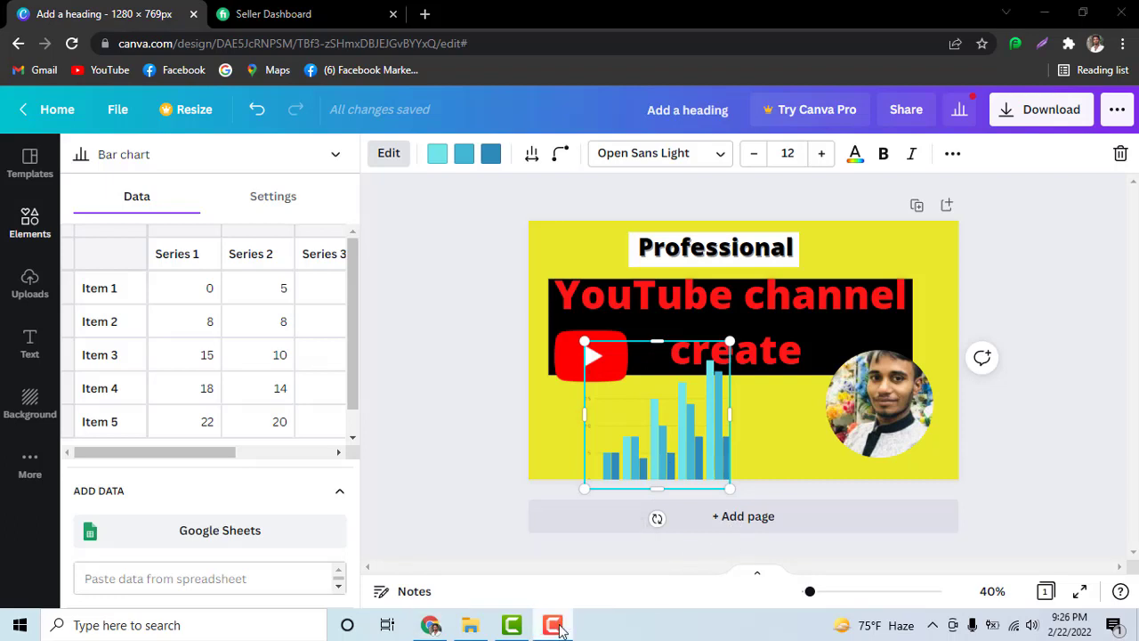